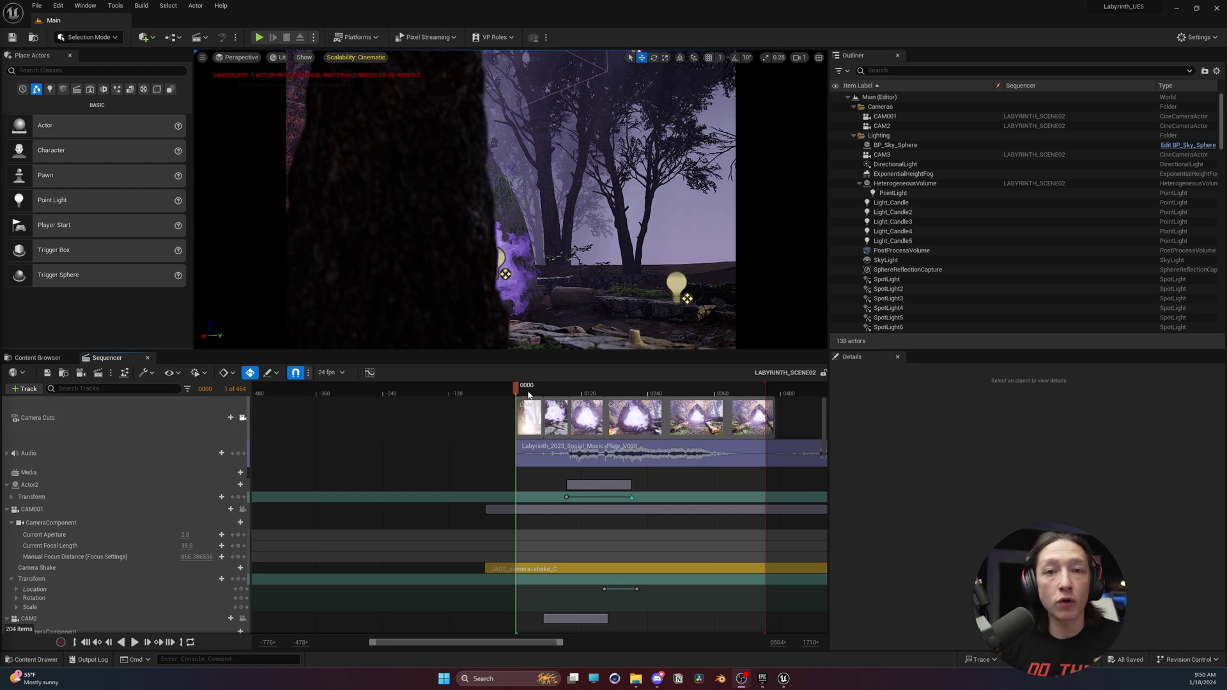
# Mute the sequence's Audio track
pyautogui.click(537, 391)
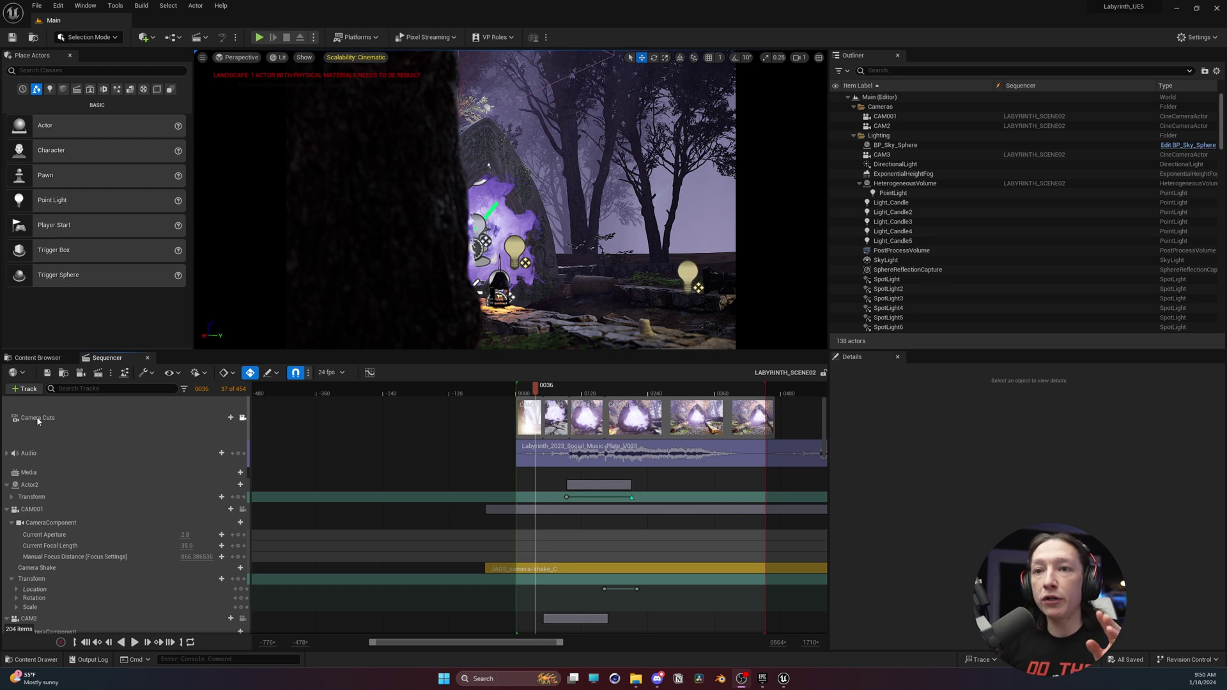
pyautogui.rightClick(76, 458)
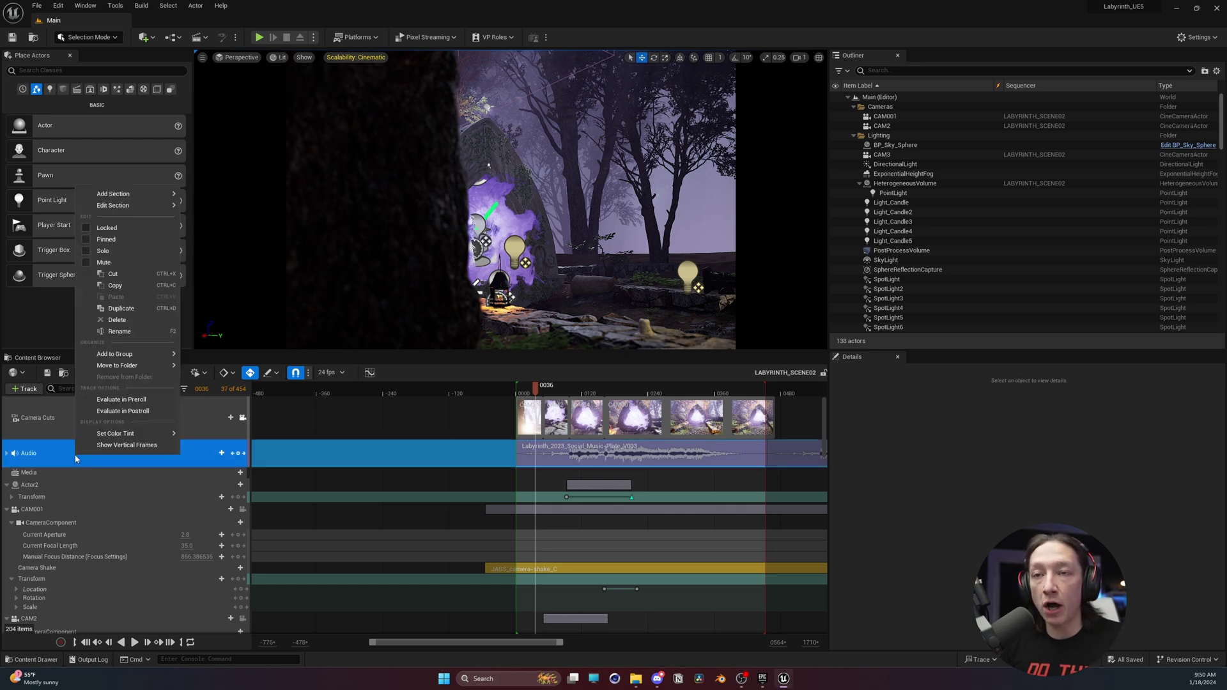
pyautogui.click(87, 262)
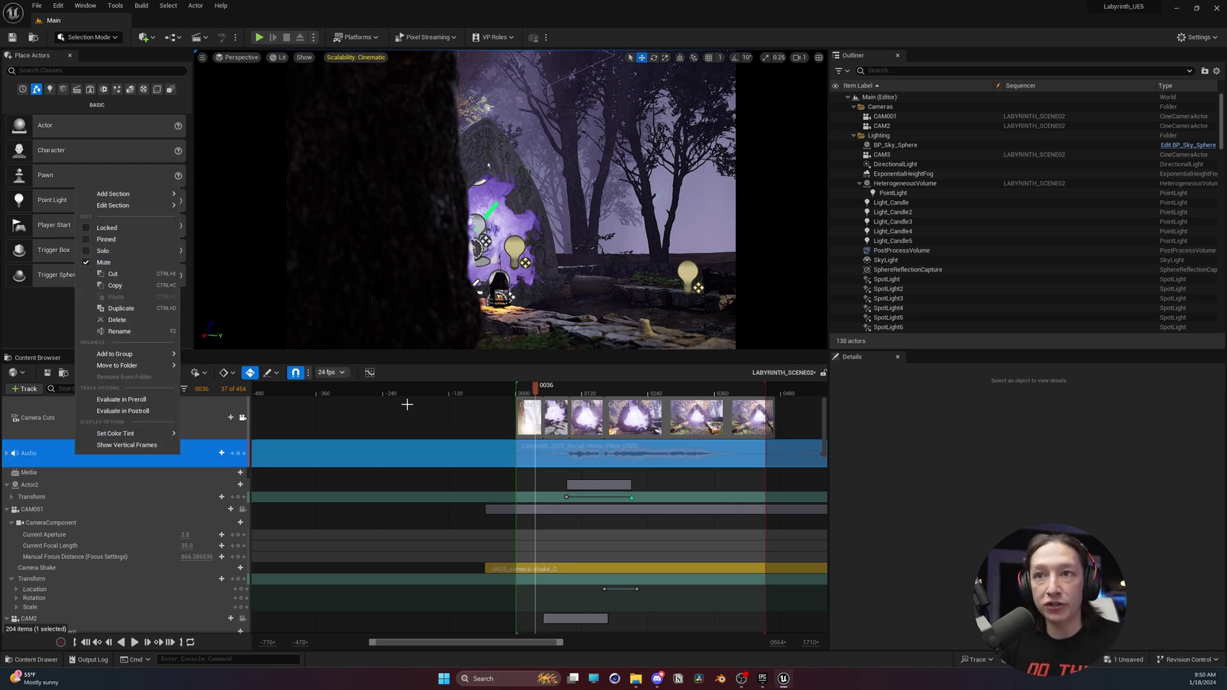
# Return the playhead to the start and play the cinematic through the camera cuts
pyautogui.click(539, 391)
pyautogui.press('Up')
pyautogui.press('space')
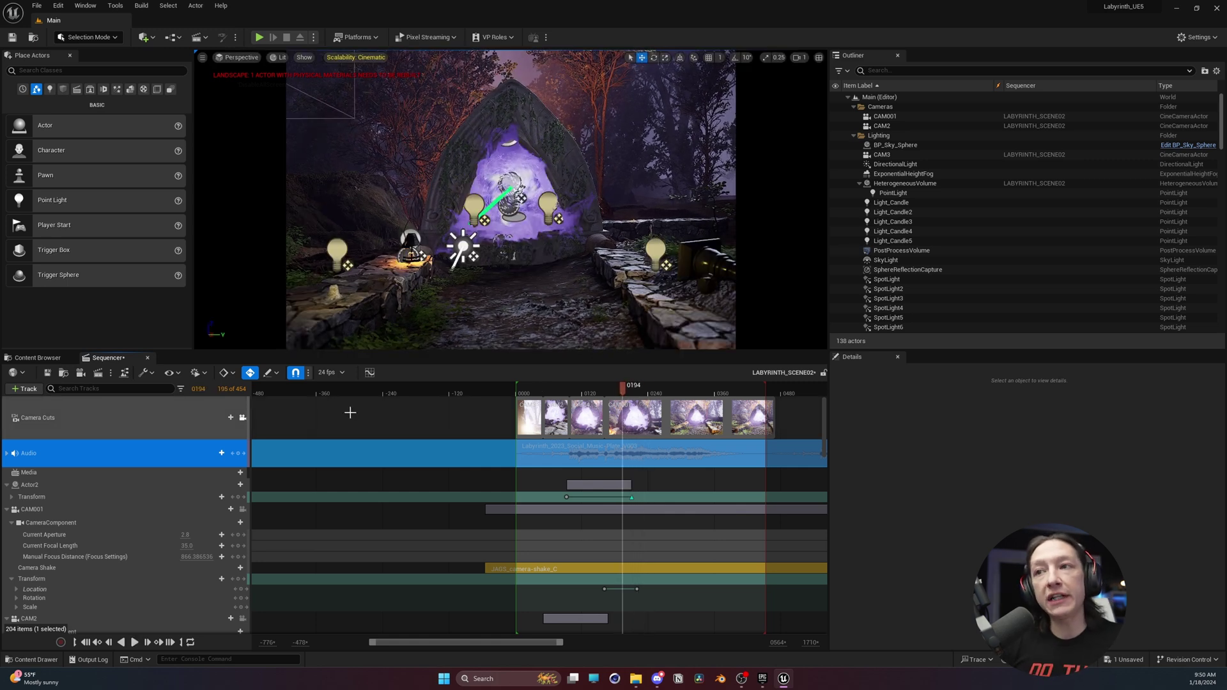
# Unlock the viewport from the camera cuts and fly past the stone arch to a low view of the path
pyautogui.click(243, 419)
pyautogui.press('w')
pyautogui.moveTo(485, 210); pyautogui.dragTo(437, 201, button='right')
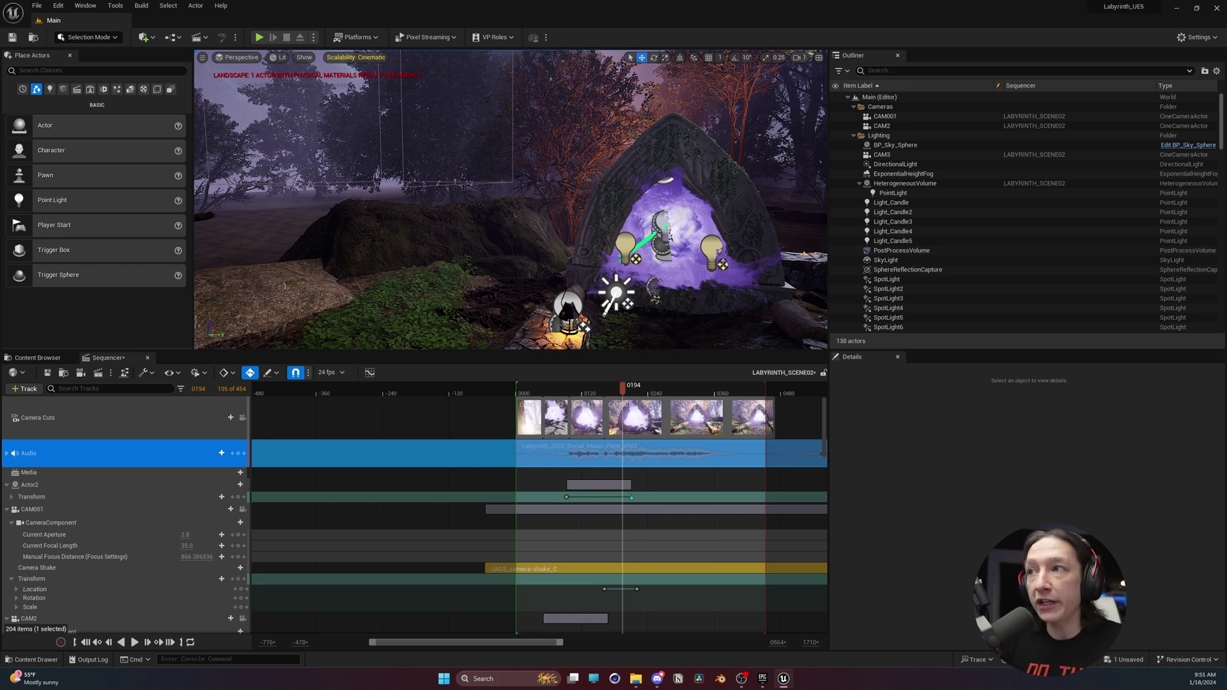
pyautogui.moveTo(511, 199); pyautogui.dragTo(609, 175, button='right')
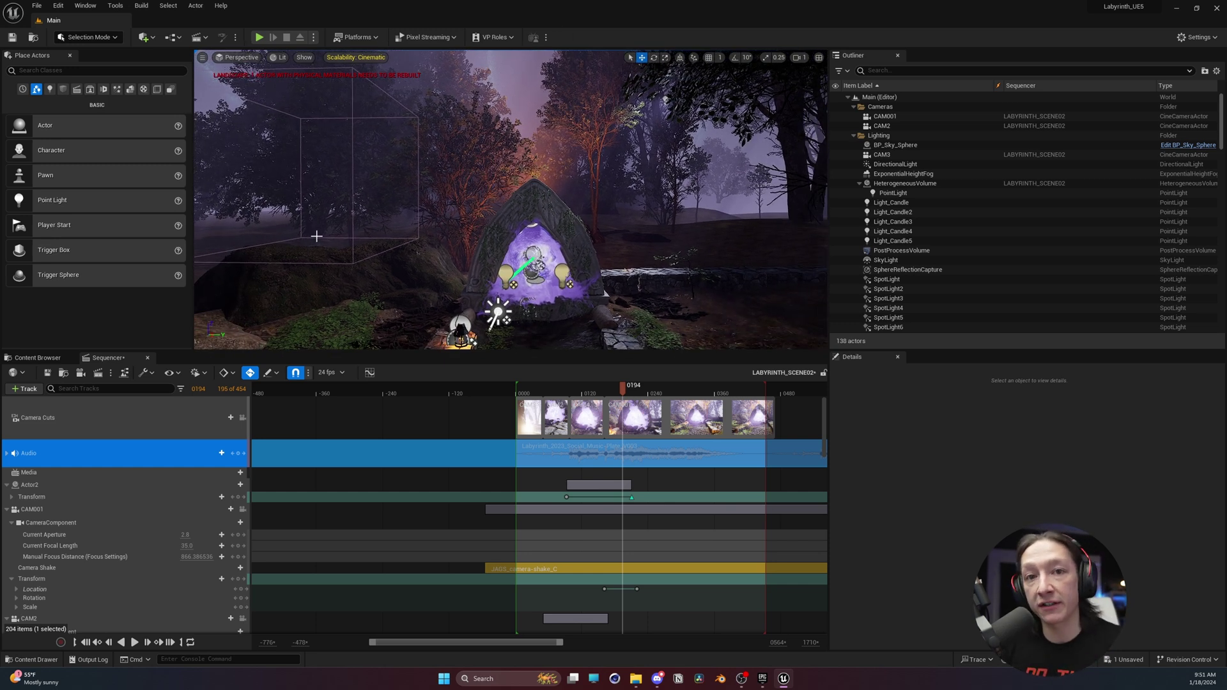
pyautogui.moveTo(397, 229); pyautogui.dragTo(422, 253, button='right')
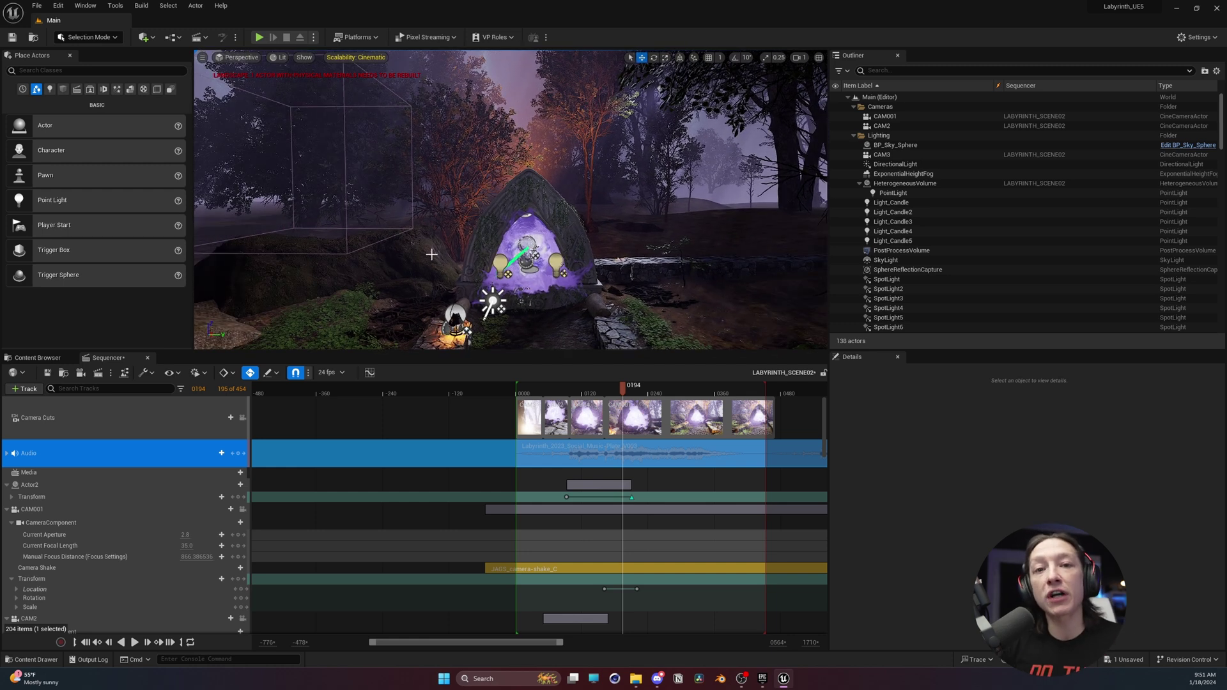
pyautogui.moveTo(432, 254); pyautogui.dragTo(441, 244, button='right')
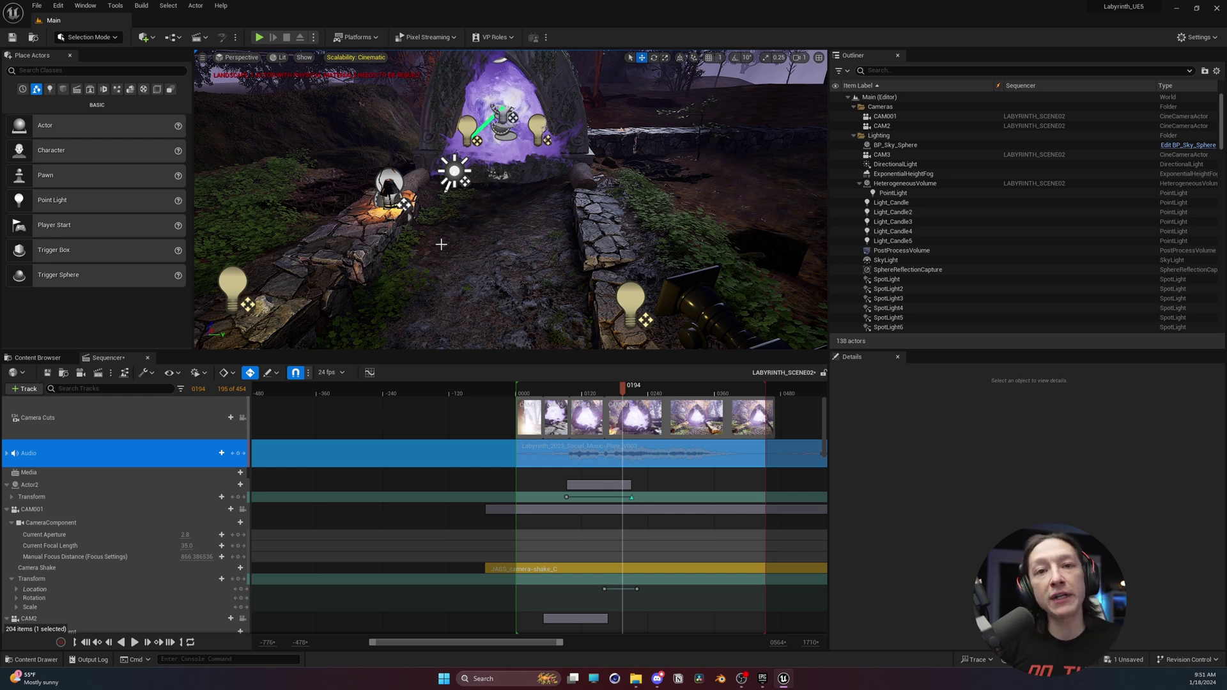
# Create a Cine Camera Actor at the current viewport position
pyautogui.click(202, 58)
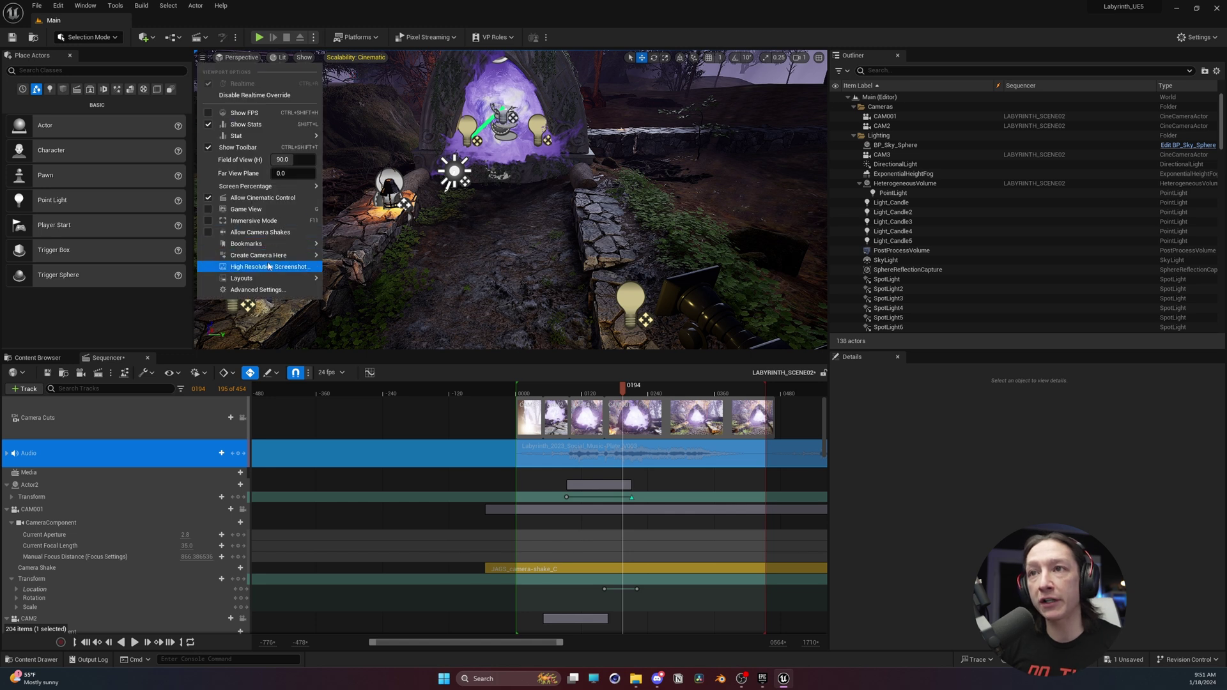
pyautogui.moveTo(273, 259)
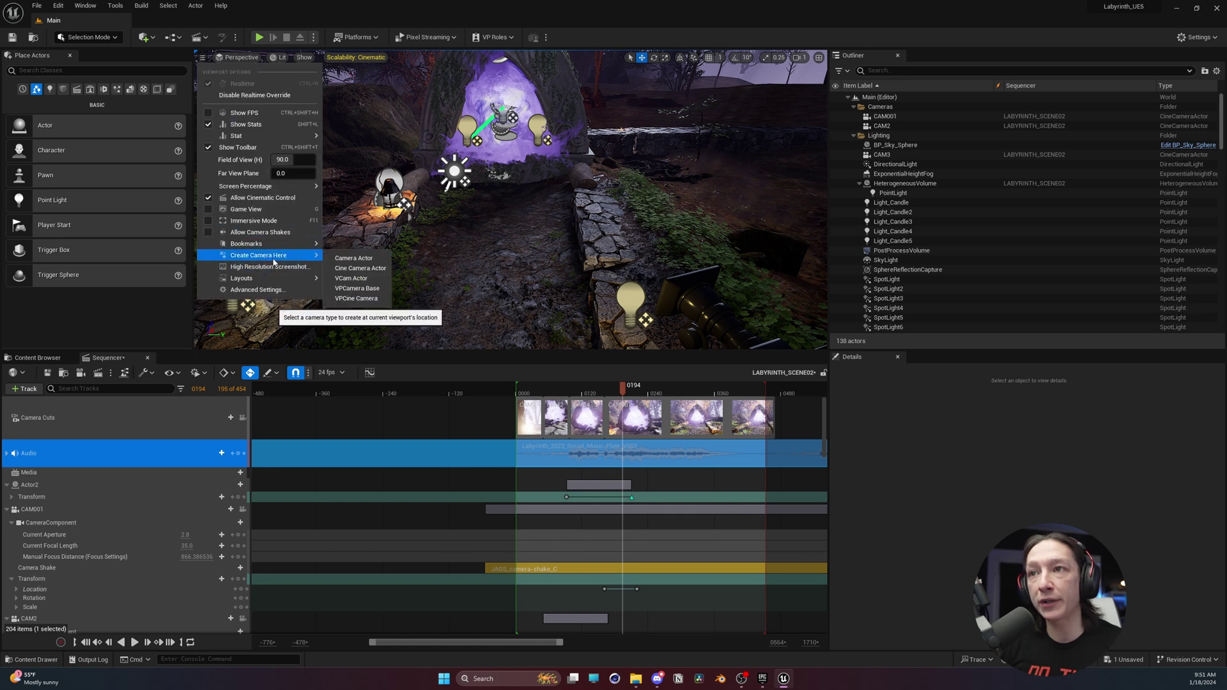
pyautogui.click(358, 269)
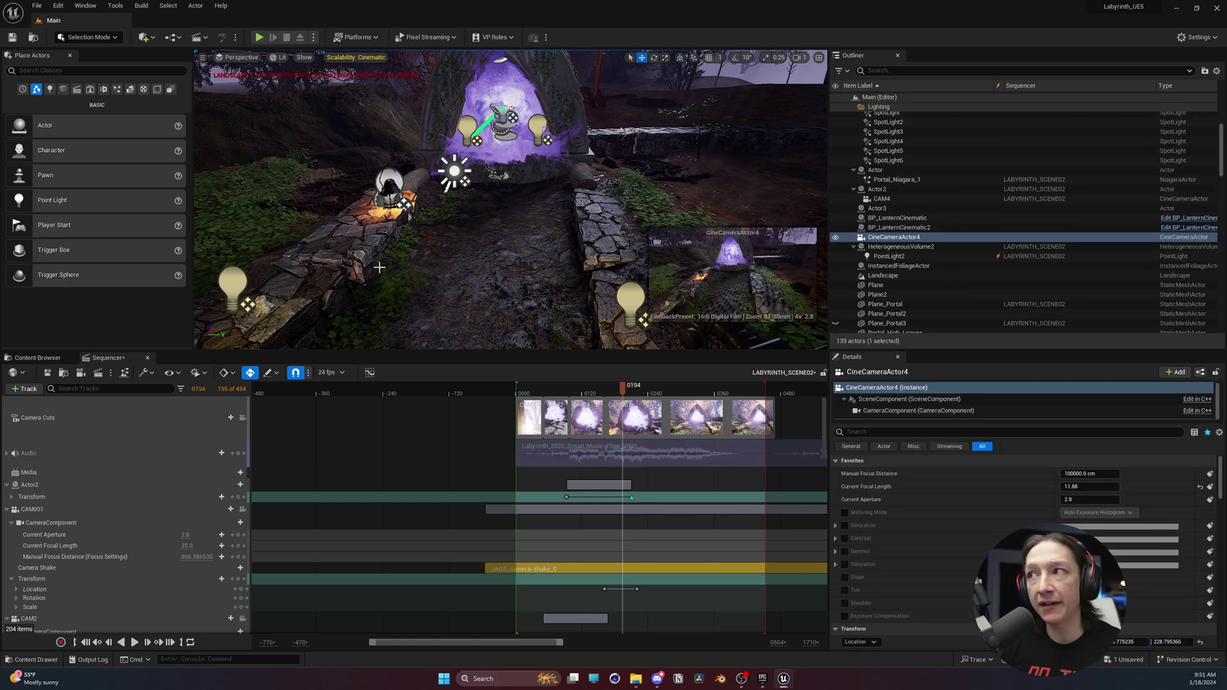
# Rename the new camera to CAM_Tut and move it into the Cameras folder
pyautogui.click(890, 238)
pyautogui.press('F2')
pyautogui.write('CAM_Tut')
pyautogui.press('Return')
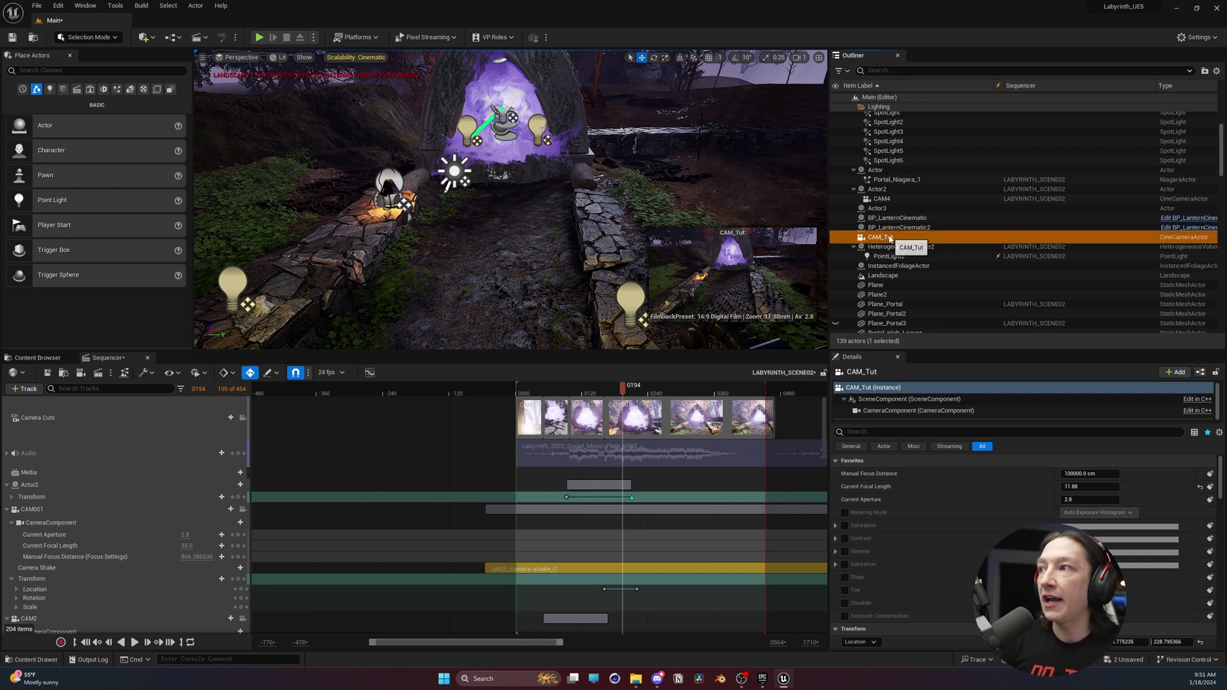
pyautogui.moveTo(890, 237); pyautogui.dragTo(883, 110)
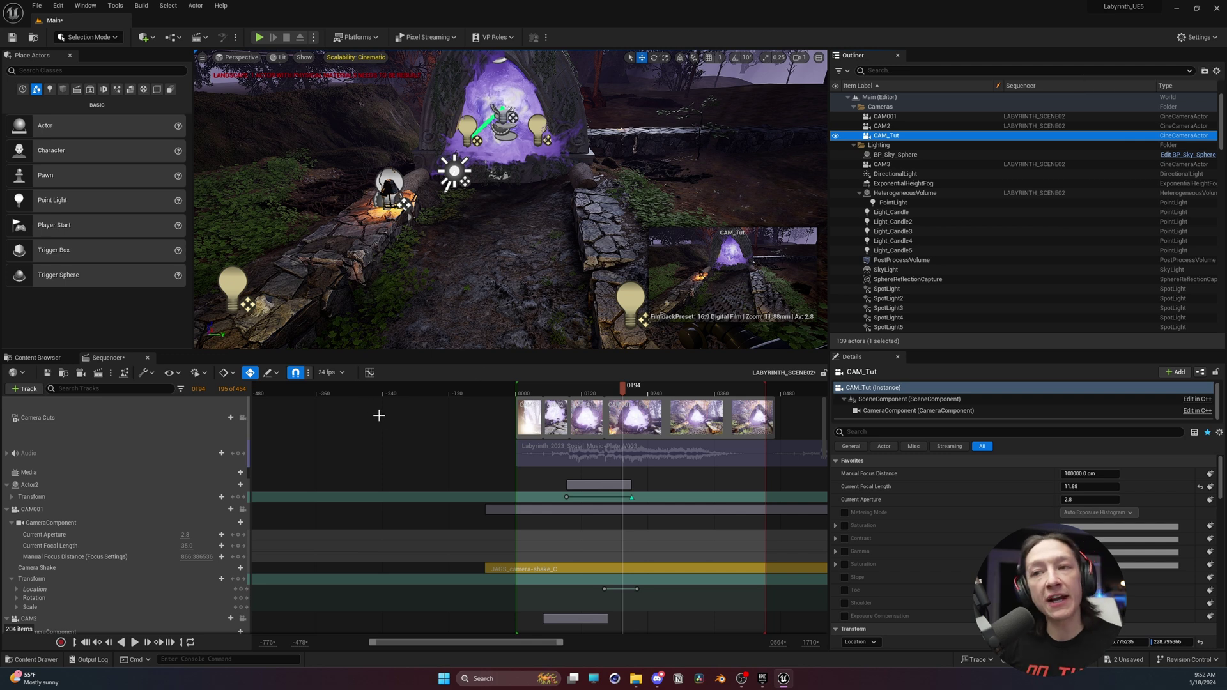
# Add CAM_Tut to the sequence as a new track, then collapse it
pyautogui.moveTo(882, 136); pyautogui.dragTo(124, 466)
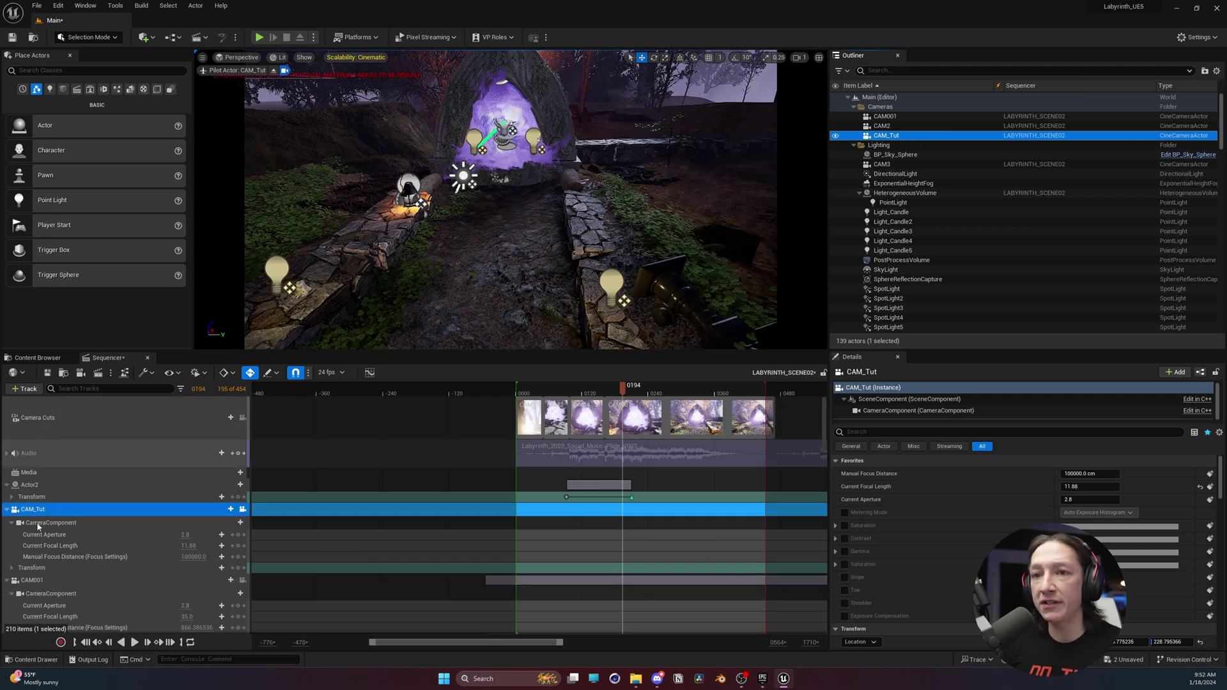
pyautogui.click(10, 505)
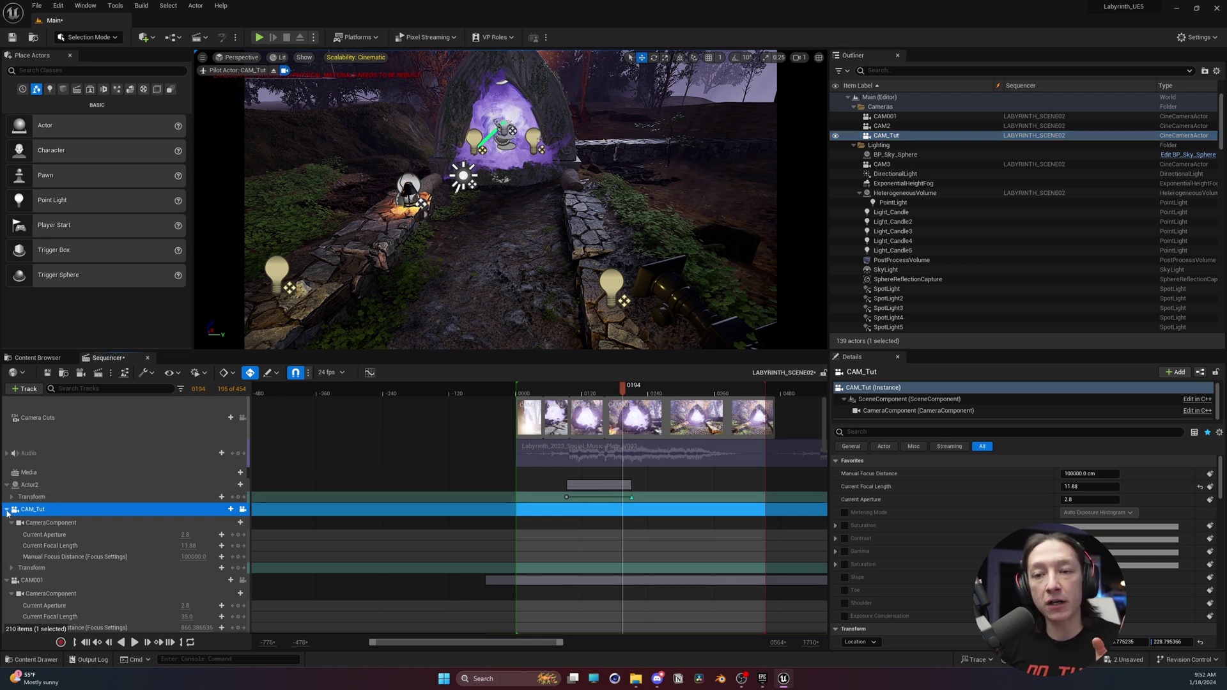
pyautogui.click(7, 509)
# Move the tracks from CAM001 through the mushrooms into a new folder
pyautogui.click(55, 522)
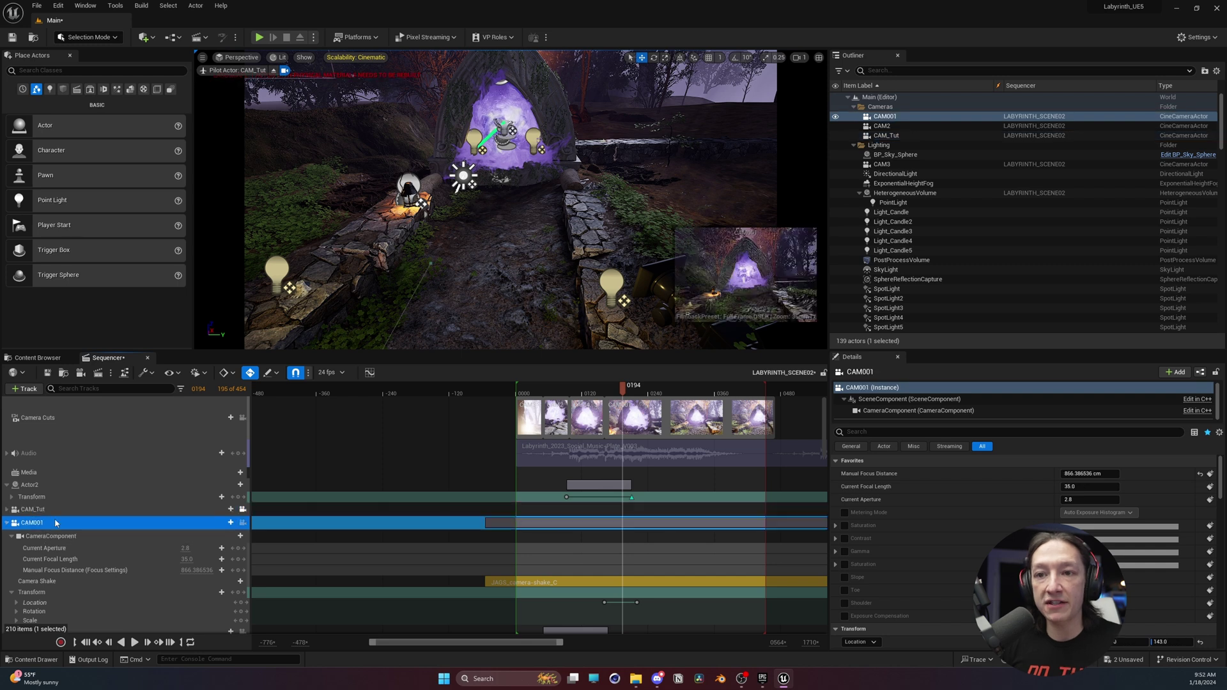
pyautogui.scroll(-5, 58, 531)
pyautogui.scroll(-10, 58, 536)
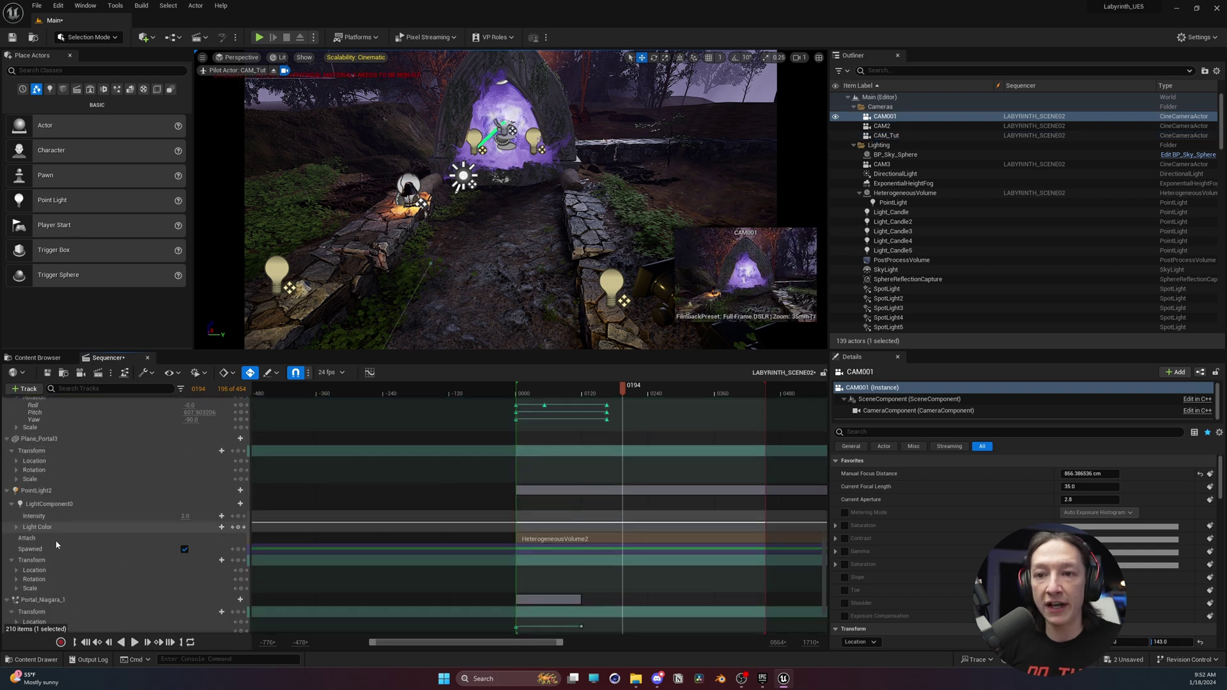
pyautogui.keyDown('shift'); pyautogui.click(68, 578); pyautogui.keyUp('shift')
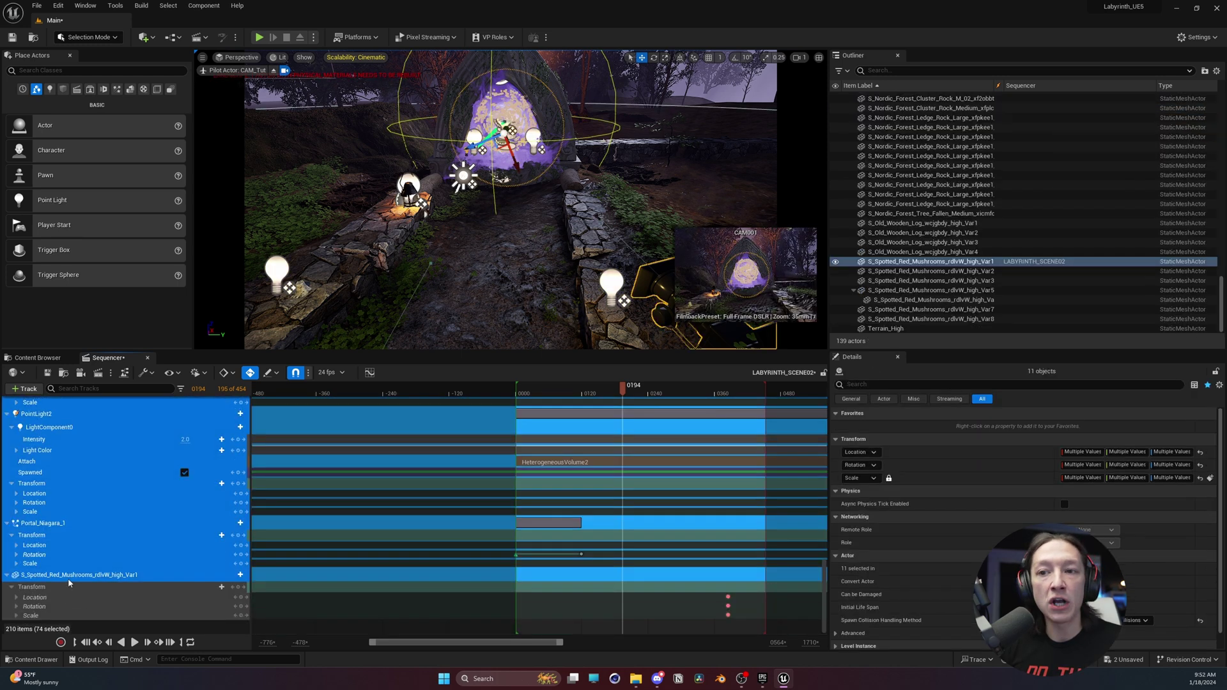
pyautogui.rightClick(69, 579)
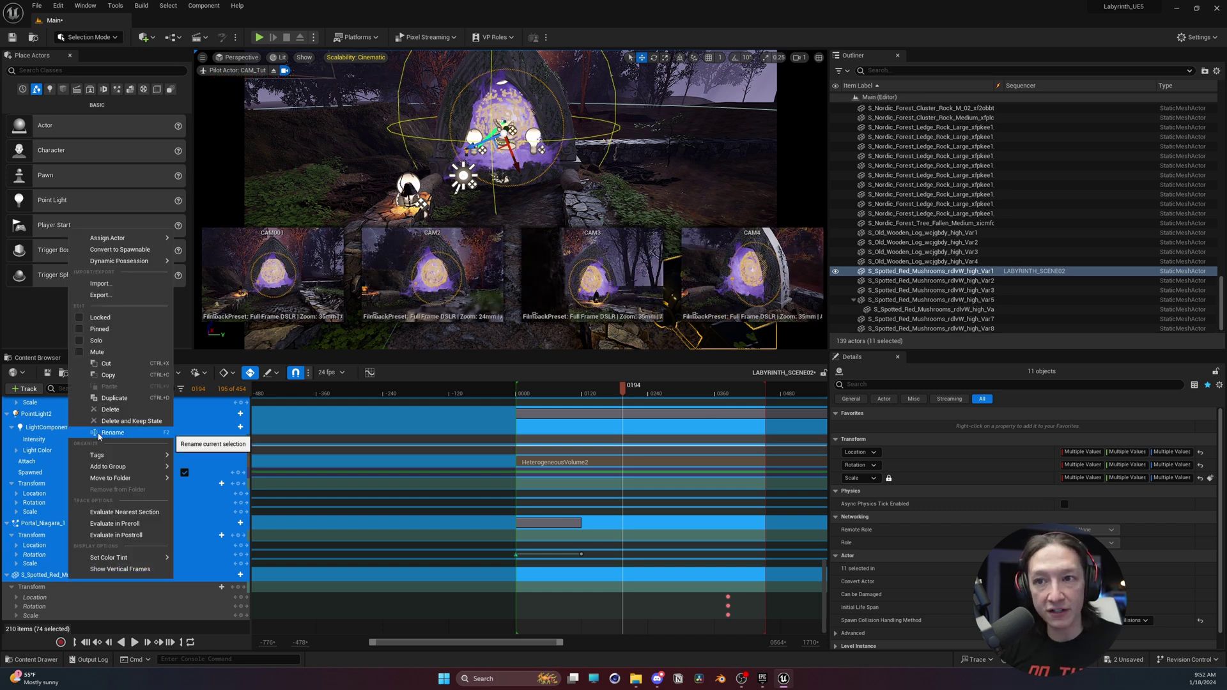
pyautogui.moveTo(126, 481)
pyautogui.click(211, 481)
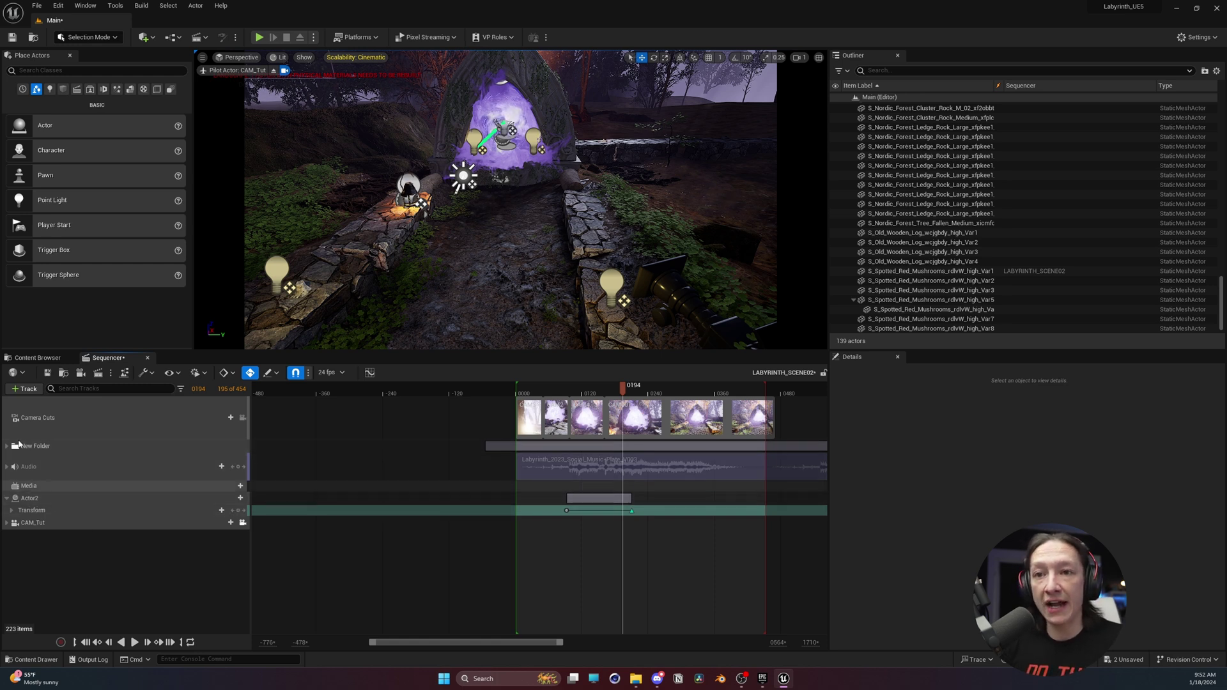
# Rename the new folder to DONE
pyautogui.click(36, 524)
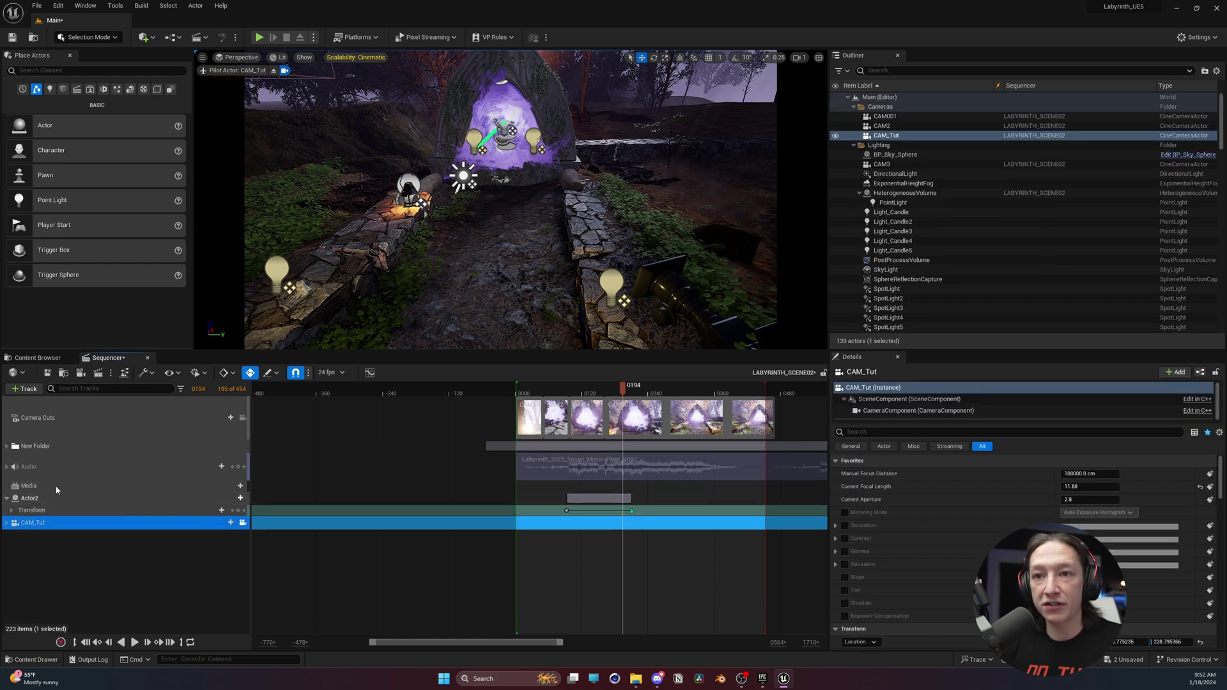
pyautogui.click(8, 446)
pyautogui.click(9, 446)
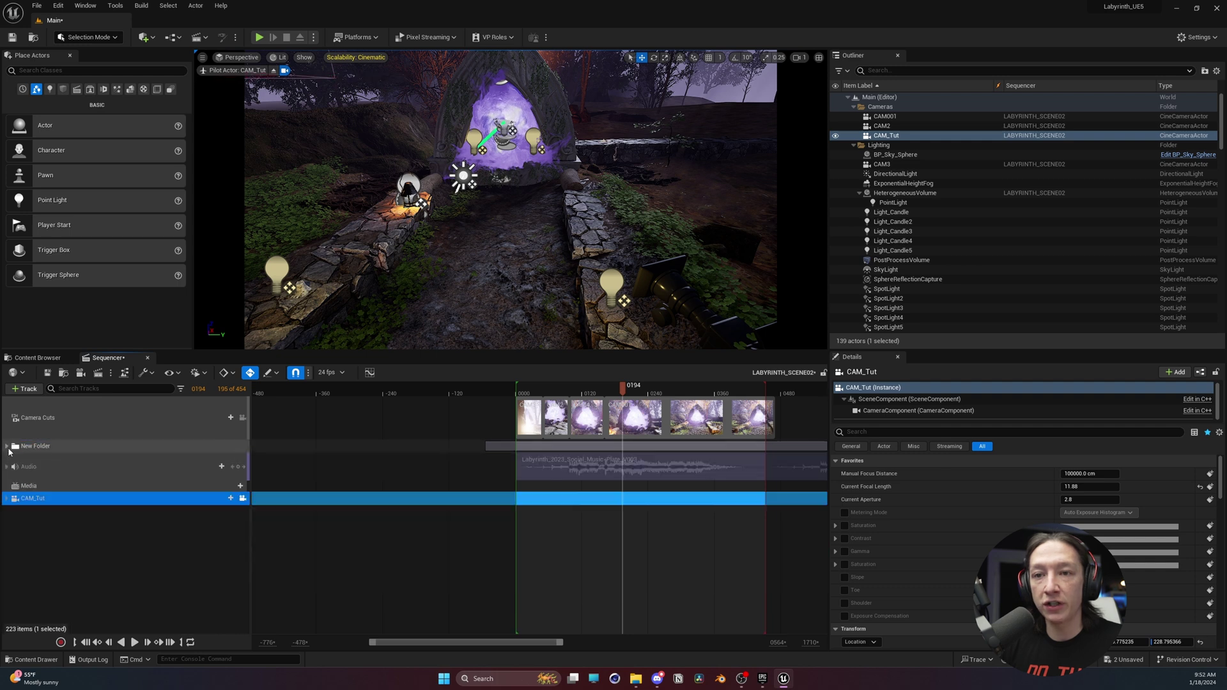
pyautogui.doubleClick(35, 448)
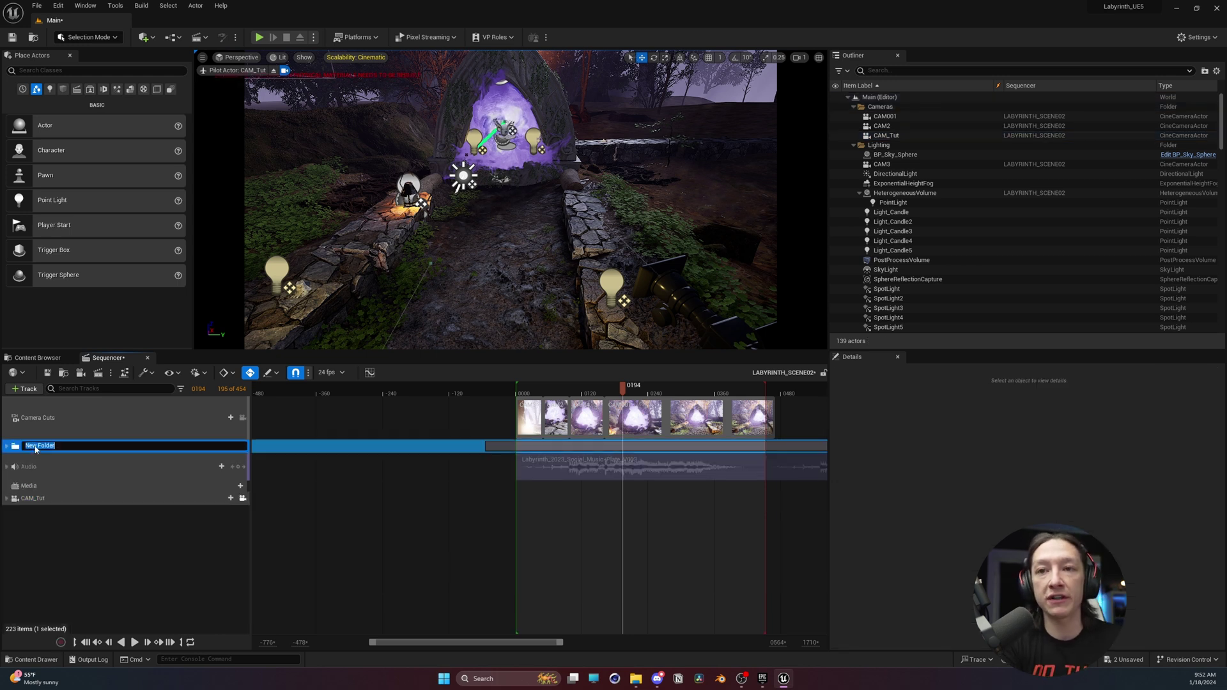
pyautogui.press('Return')
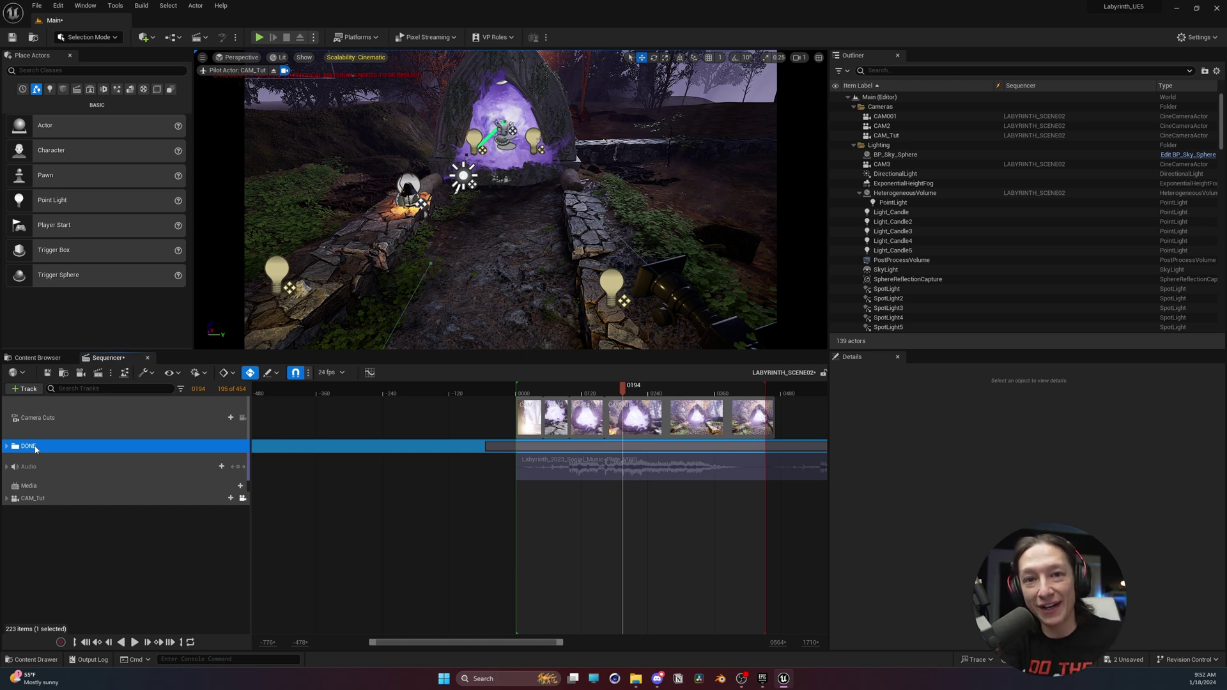
# Relock the viewport to the camera cuts and scrub around frame 23 to preview the shot
pyautogui.click(45, 499)
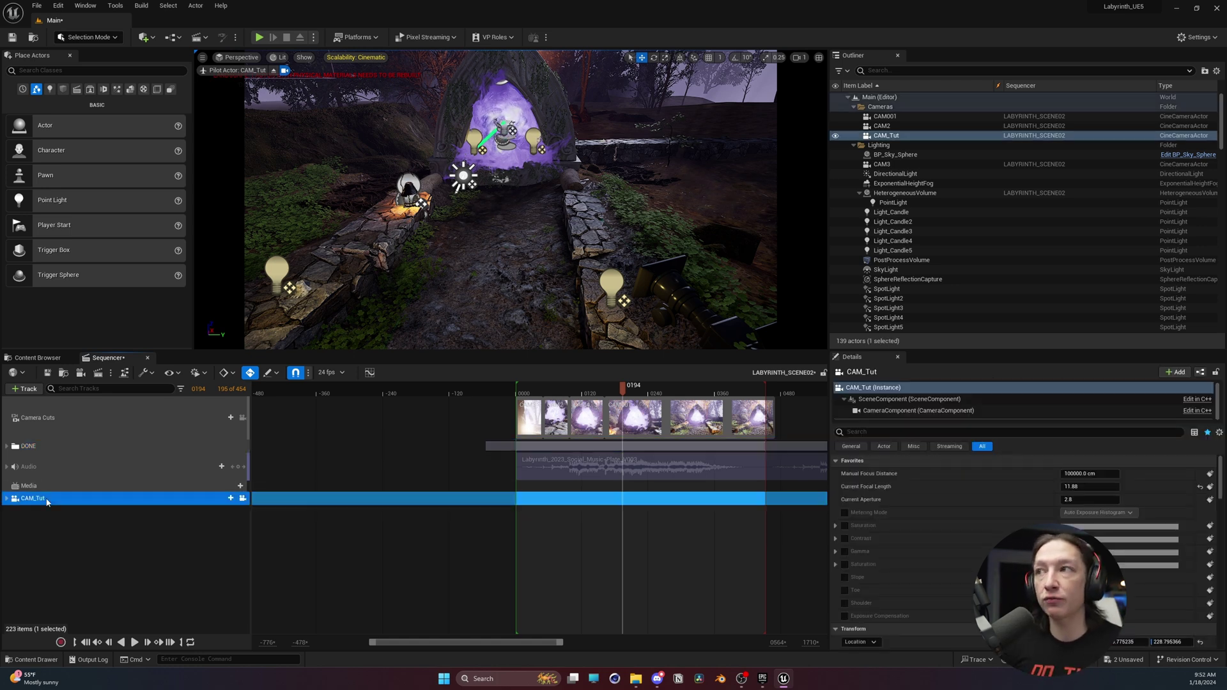
pyautogui.click(243, 418)
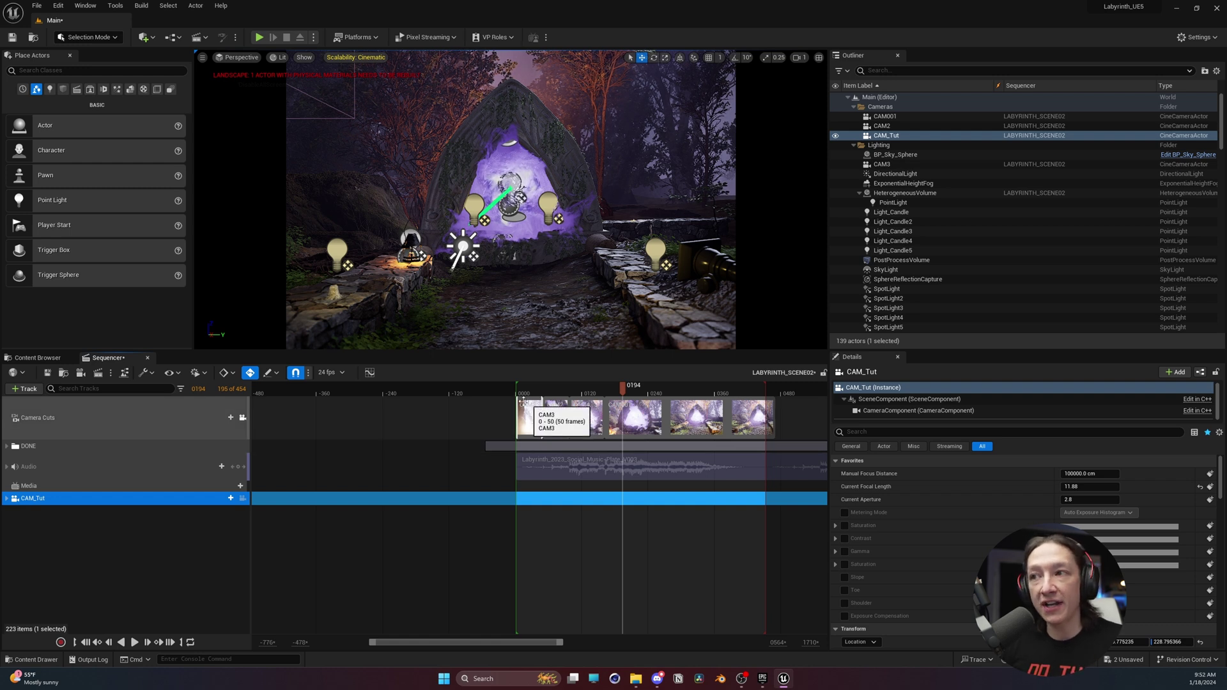
pyautogui.click(528, 391)
pyautogui.moveTo(528, 392); pyautogui.dragTo(529, 392)
pyautogui.click(428, 537)
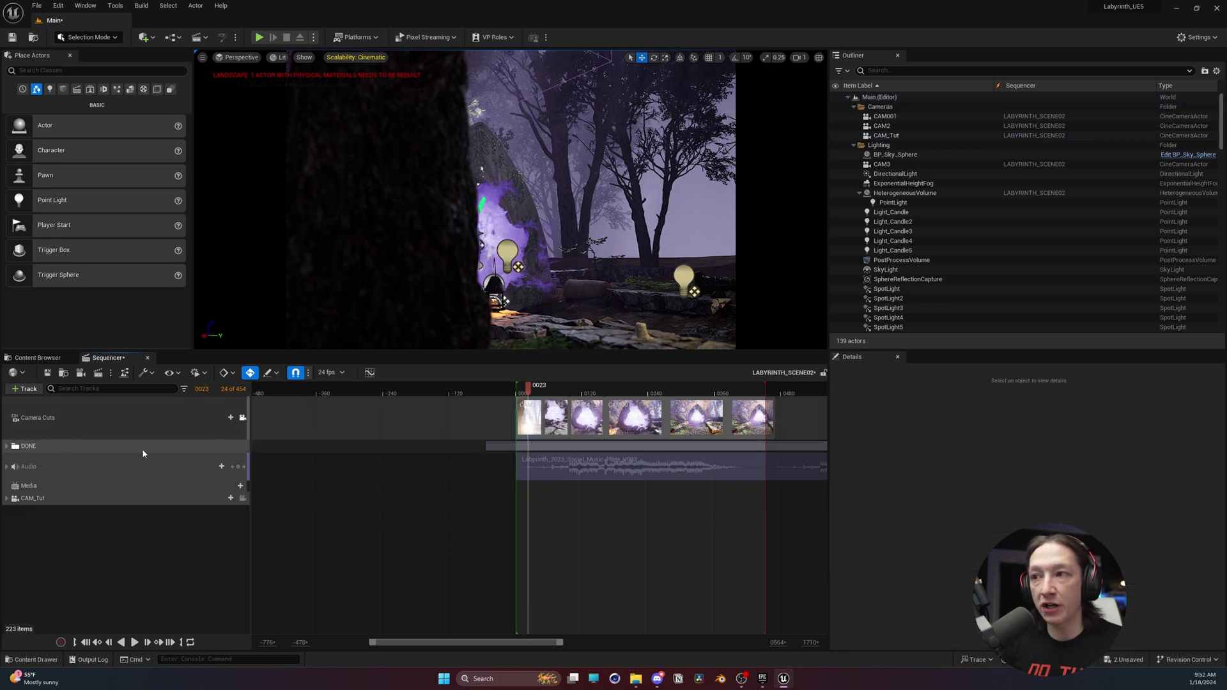
pyautogui.moveTo(528, 391)
pyautogui.mouseDown()
pyautogui.moveTo(629, 397)
pyautogui.moveTo(526, 398)
pyautogui.moveTo(533, 407)
pyautogui.mouseUp()
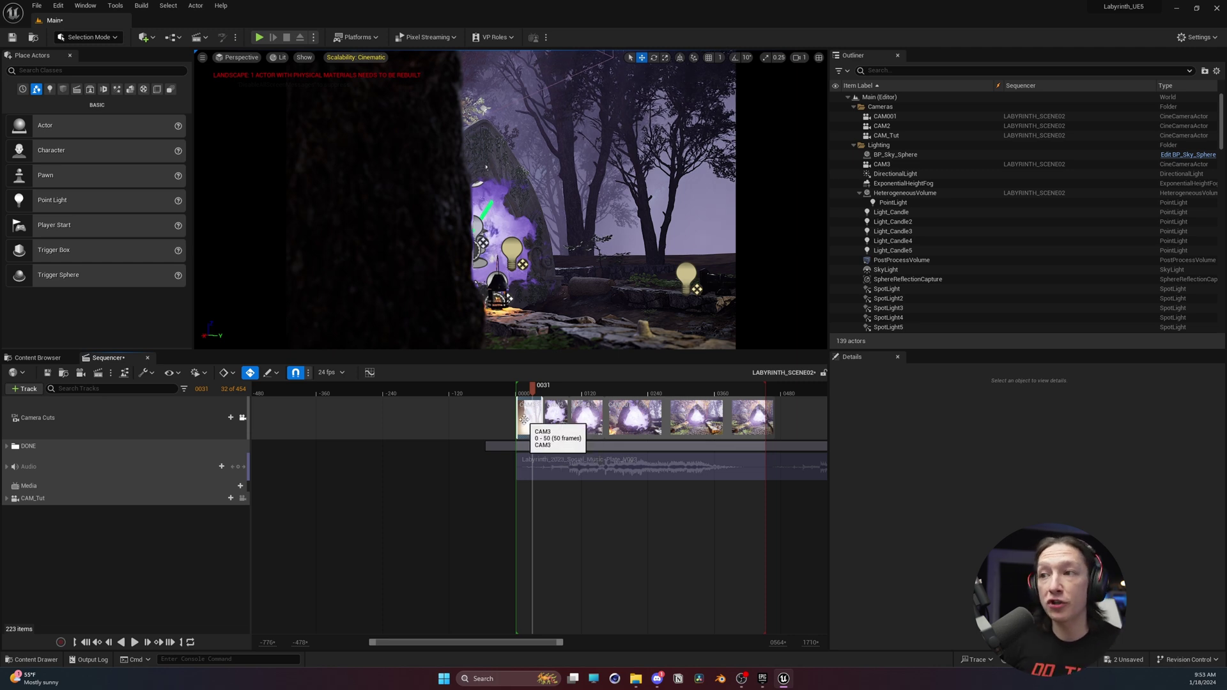
# Set the CAM3 camera cut section's camera binding to CAM_Tut
pyautogui.rightClick(526, 417)
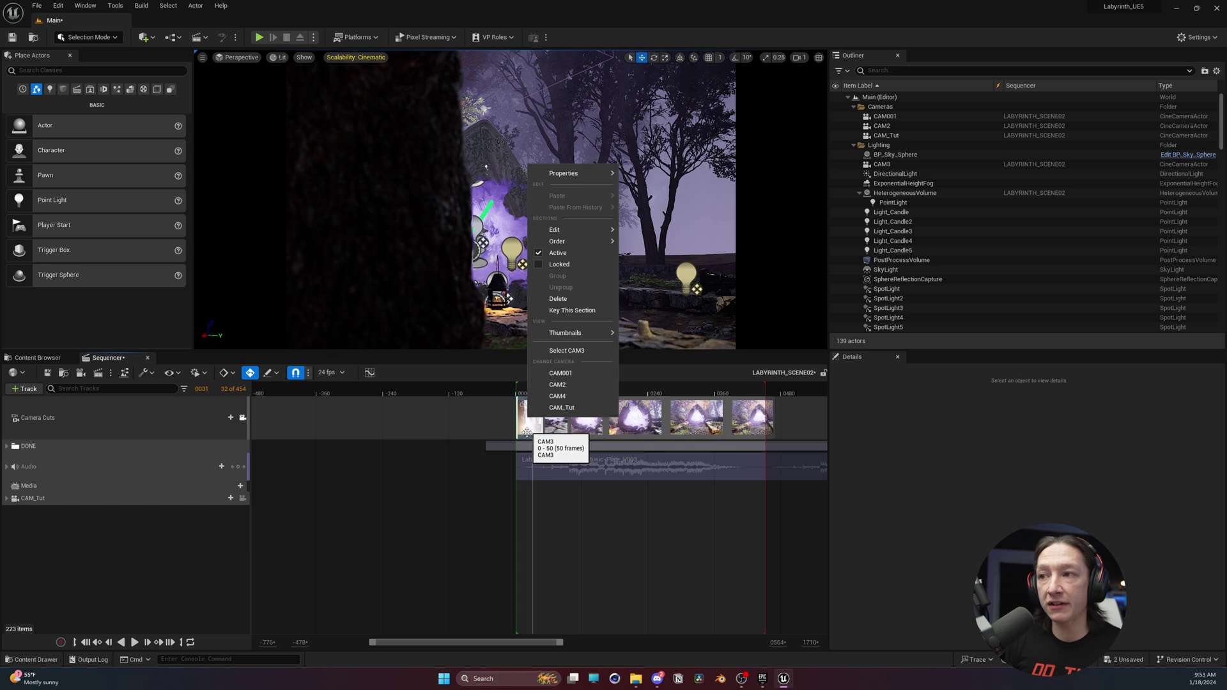
pyautogui.moveTo(566, 173)
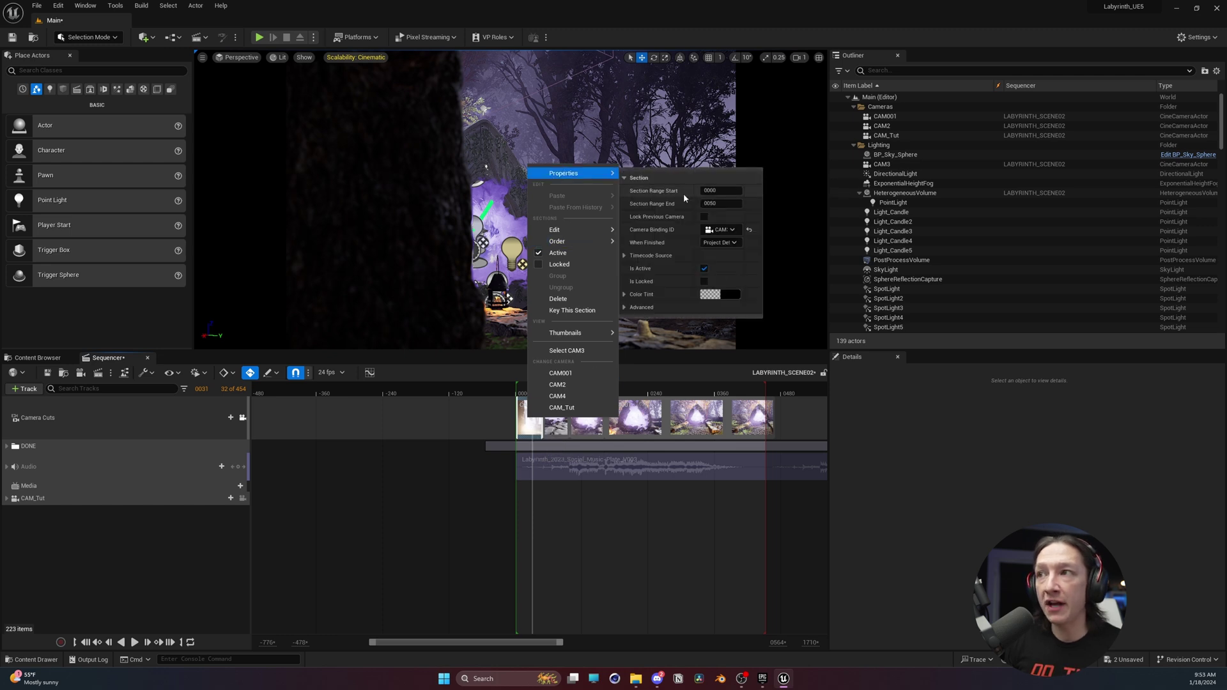
pyautogui.click(719, 230)
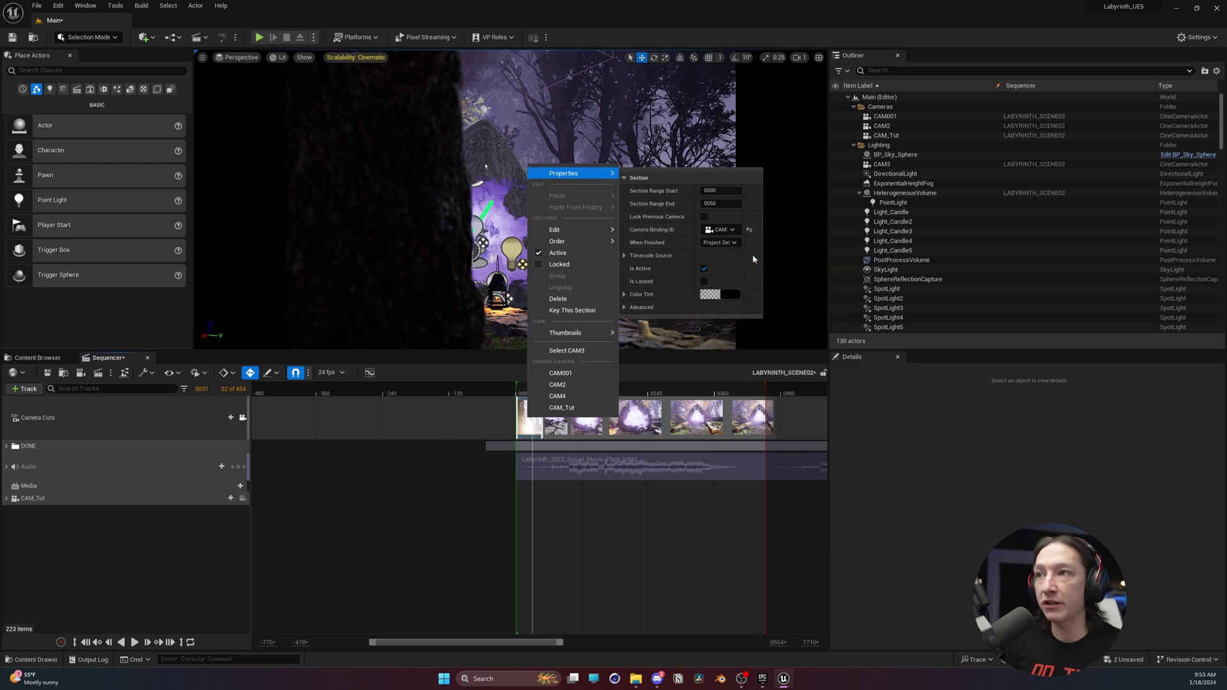
pyautogui.click(753, 254)
# Select CAM_Tut, unlock the viewport from the camera cuts, and pilot CAM_Tut
pyautogui.click(550, 504)
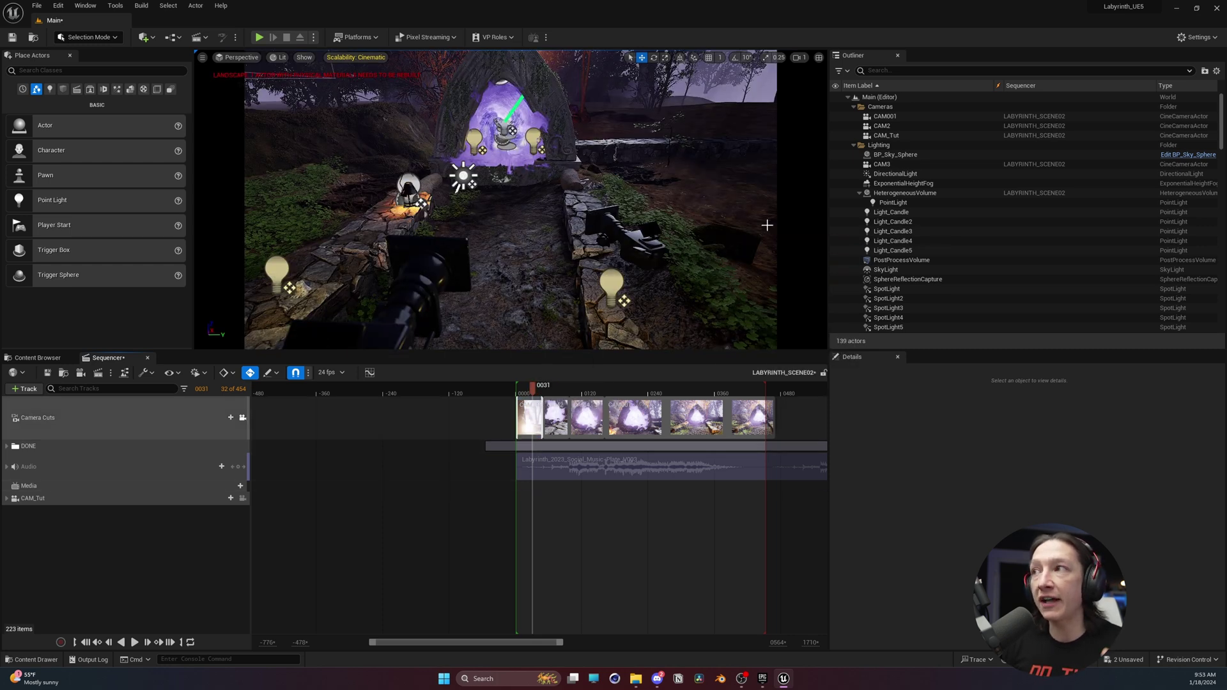
pyautogui.click(886, 136)
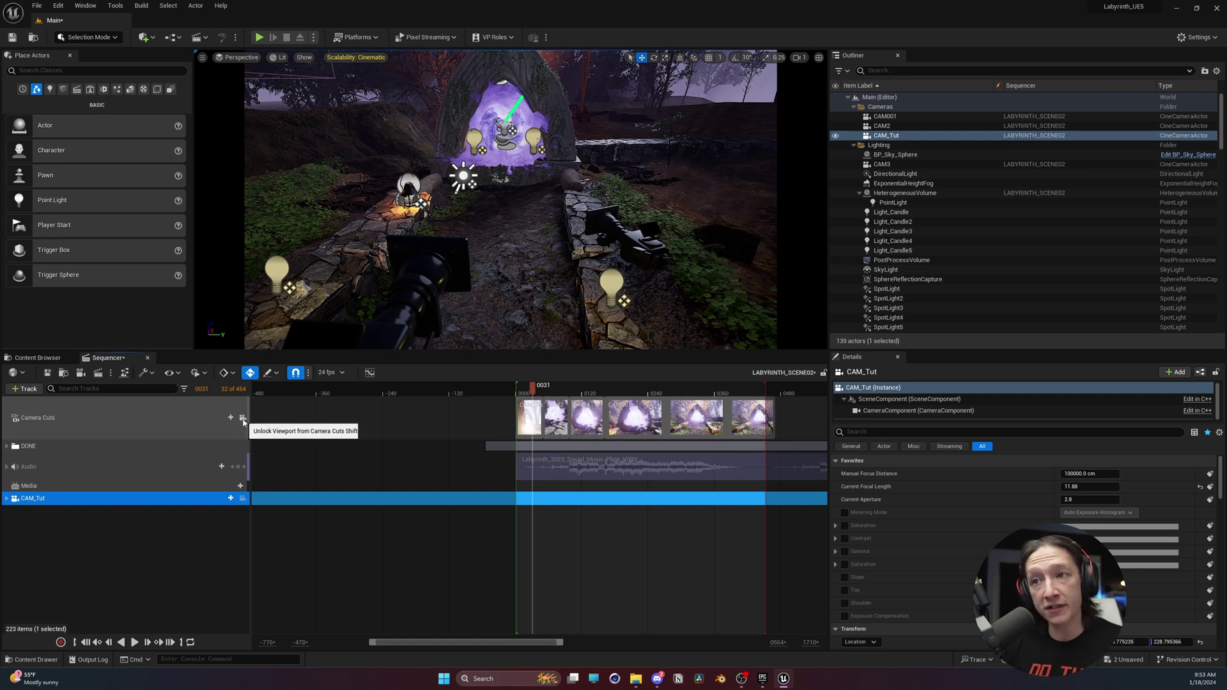
pyautogui.click(243, 418)
pyautogui.click(236, 58)
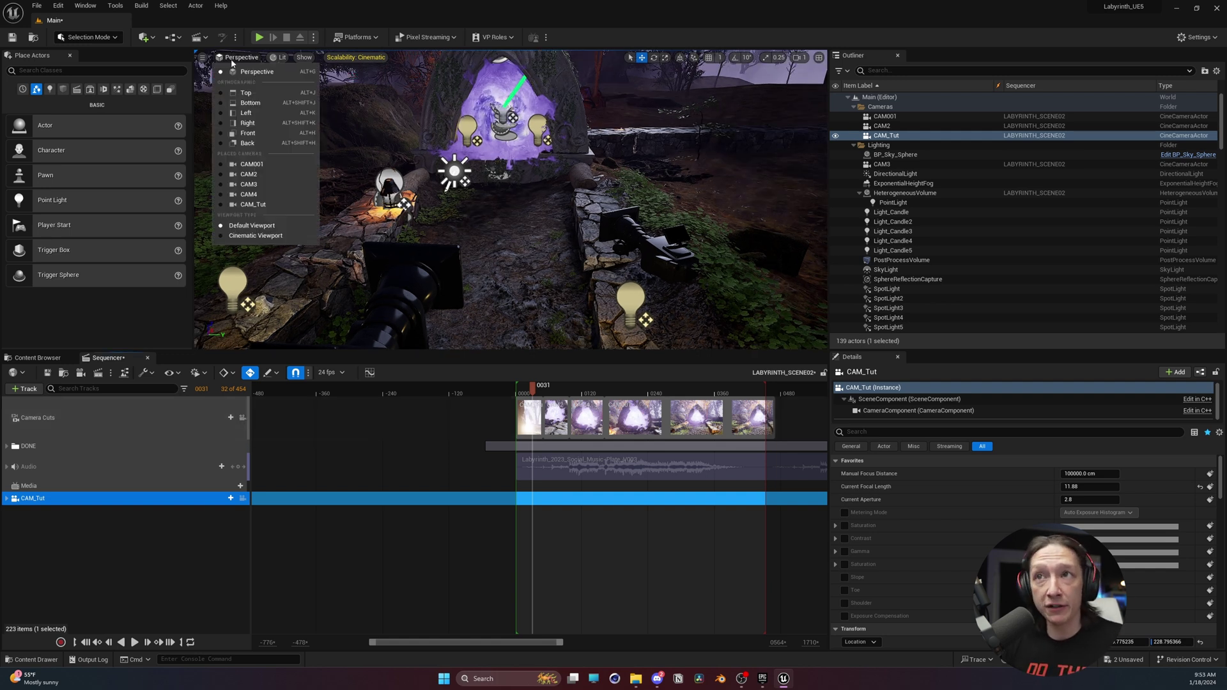
pyautogui.click(267, 204)
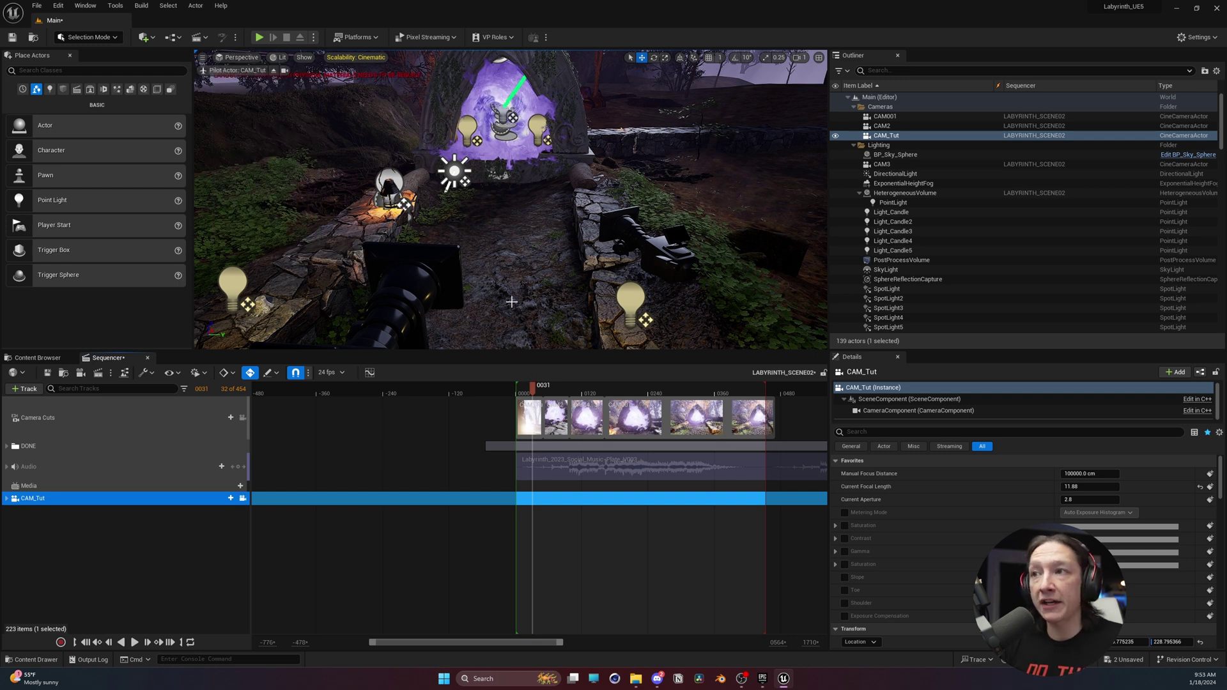
# Fly CAM_Tut back along the path, tilting down and lowering it beside the lantern
pyautogui.press('s')
pyautogui.moveTo(512, 283); pyautogui.dragTo(508, 295, button='right')
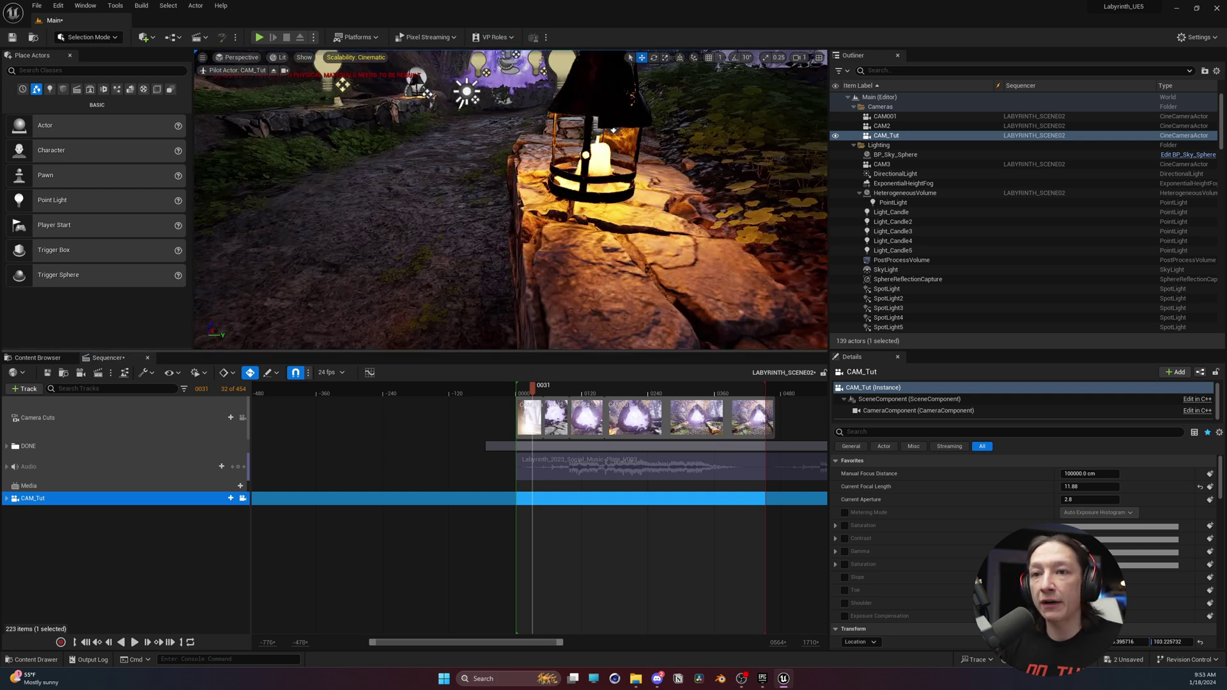
pyautogui.press('w')
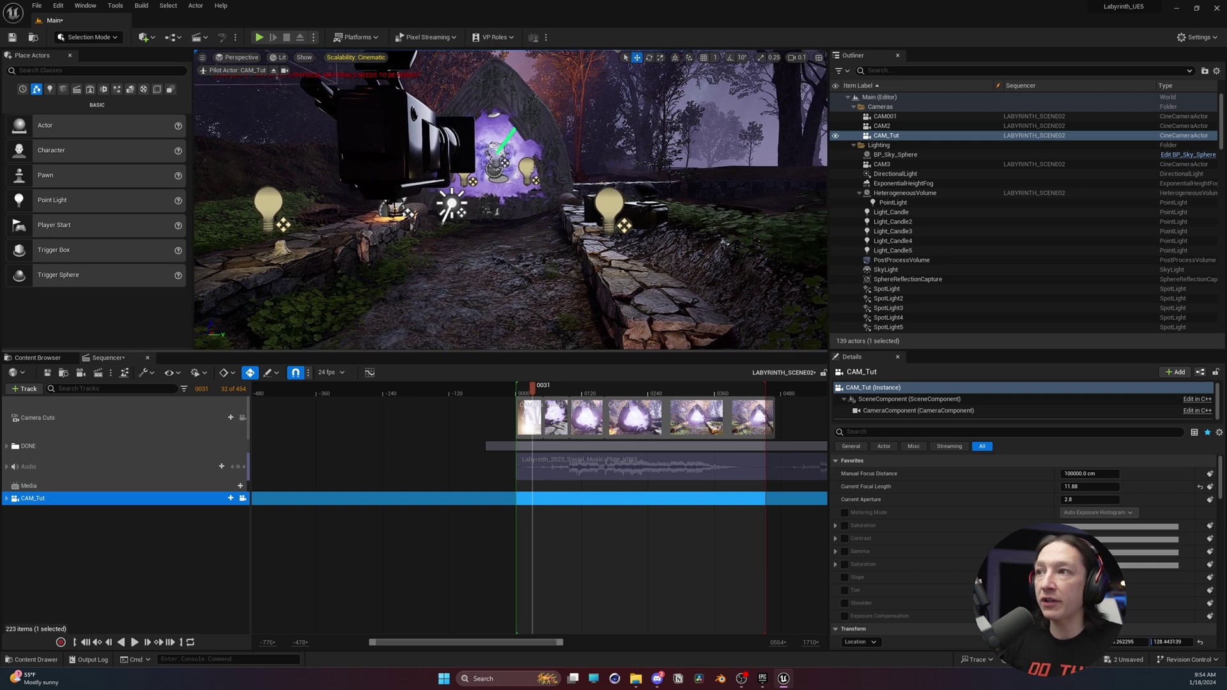
pyautogui.press('s')
pyautogui.moveTo(511, 199)
pyautogui.mouseDown(button='right')
pyautogui.moveTo(498, 220)
pyautogui.moveTo(514, 262)
pyautogui.moveTo(502, 262)
pyautogui.moveTo(500, 209)
pyautogui.moveTo(485, 191)
pyautogui.moveTo(501, 184)
pyautogui.mouseUp(button='right')
pyautogui.scroll(1, 511, 200)
pyautogui.press('q')
pyautogui.press('s')
pyautogui.press('q')
pyautogui.press('q')
pyautogui.press('q')
# Strafe and nudge the camera to finalize the lantern framing, and hide editor icons
pyautogui.press('a')
pyautogui.press('d')
pyautogui.press('a')
pyautogui.press('w')
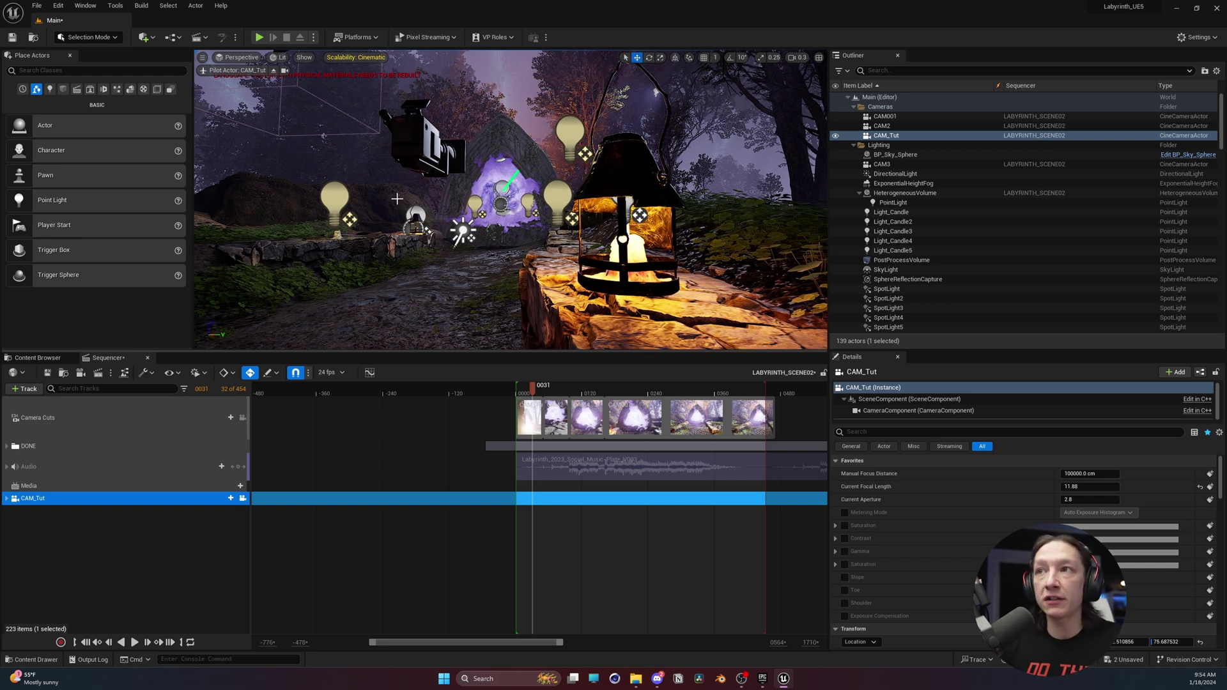
pyautogui.click(474, 178)
pyautogui.press('g')
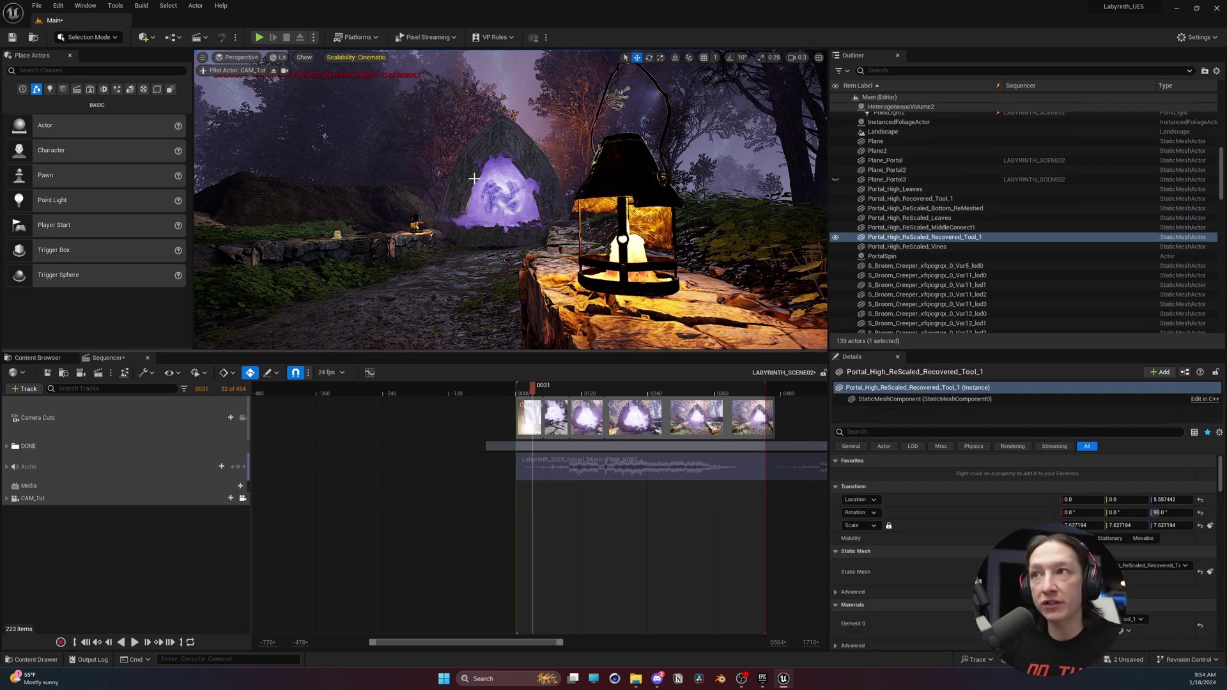
pyautogui.click(229, 89)
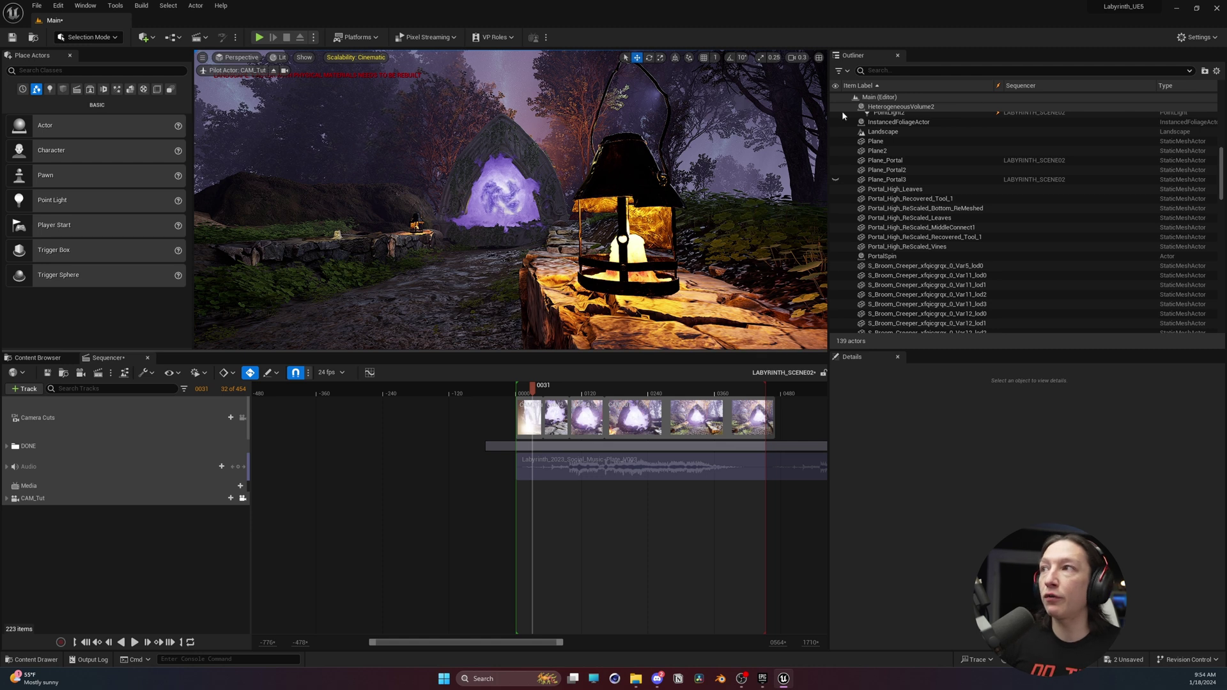
# Change CAM_Tut's Current Focal Length from 11.88 to 35
pyautogui.scroll(10, 966, 198)
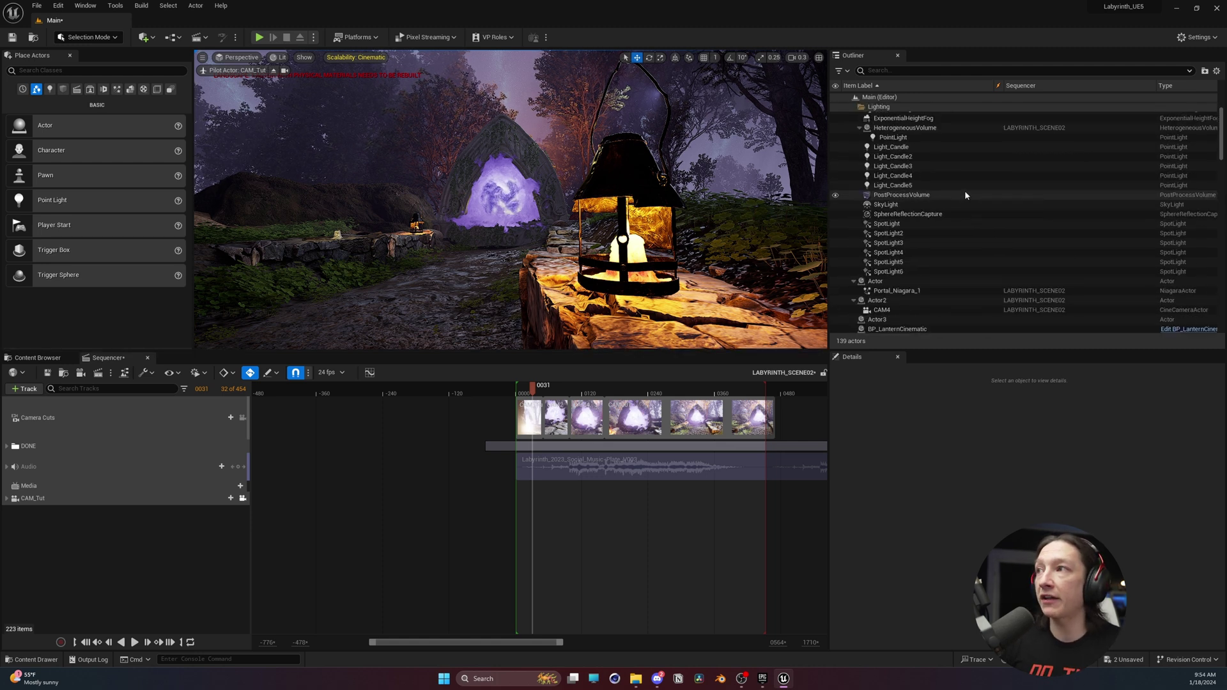
pyautogui.click(889, 136)
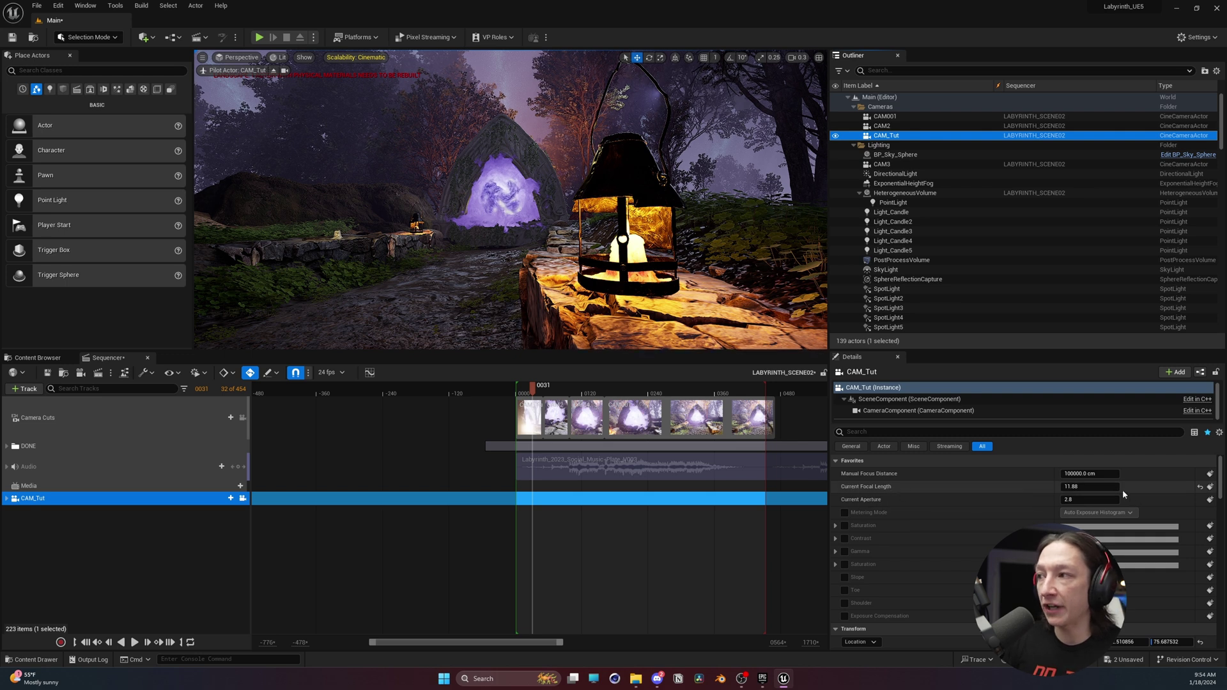
pyautogui.click(1092, 487)
pyautogui.write('35')
pyautogui.press('Return')
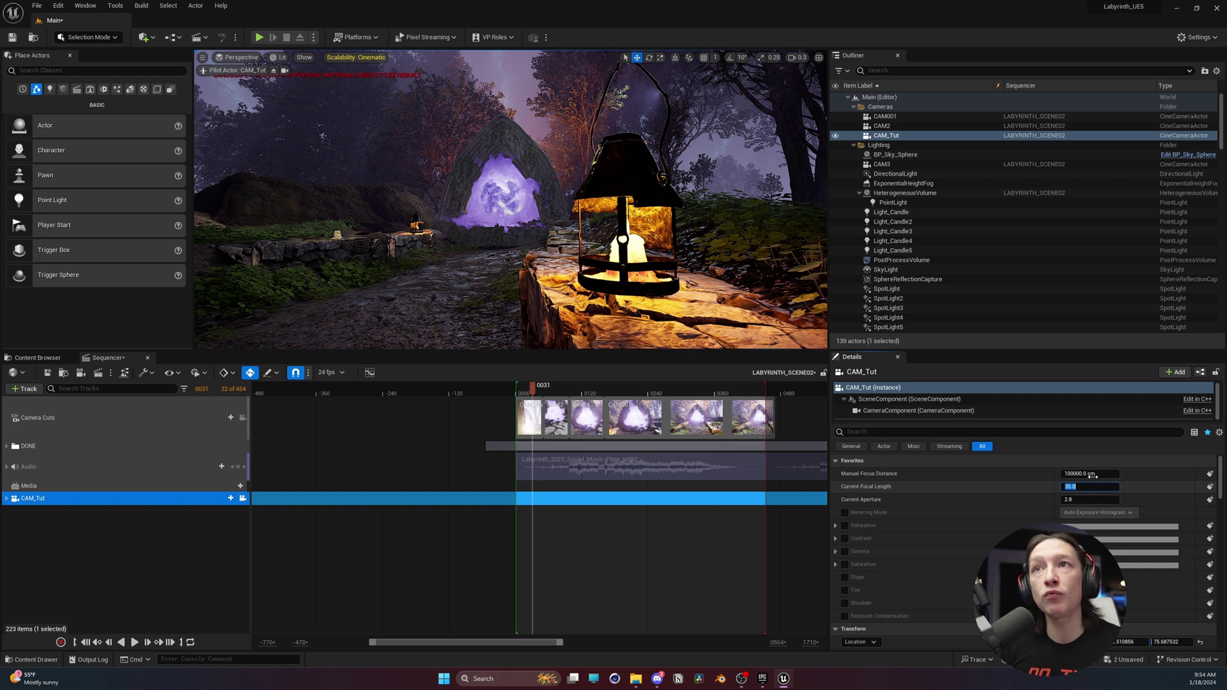
# In exact camera view, pull CAM_Tut back and lower it onto the lantern, then save all
pyautogui.click(285, 71)
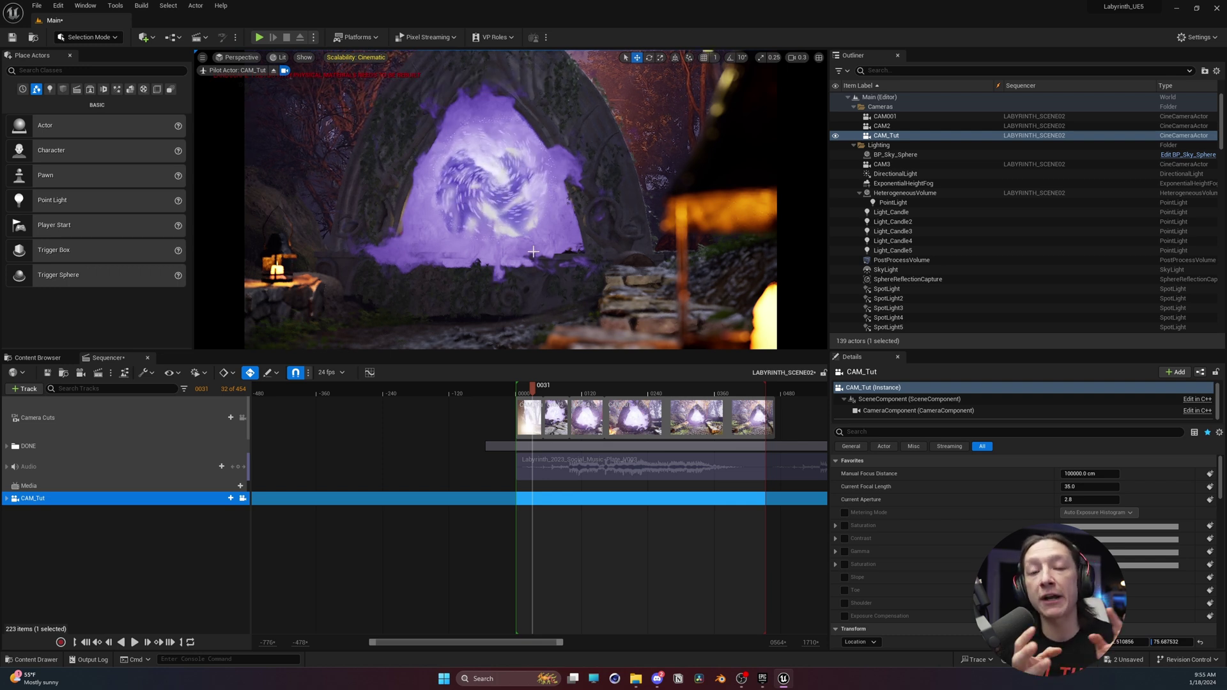
pyautogui.scroll(-1, 512, 199)
pyautogui.press('s')
pyautogui.moveTo(511, 200); pyautogui.dragTo(501, 229, button='right')
pyautogui.press('q')
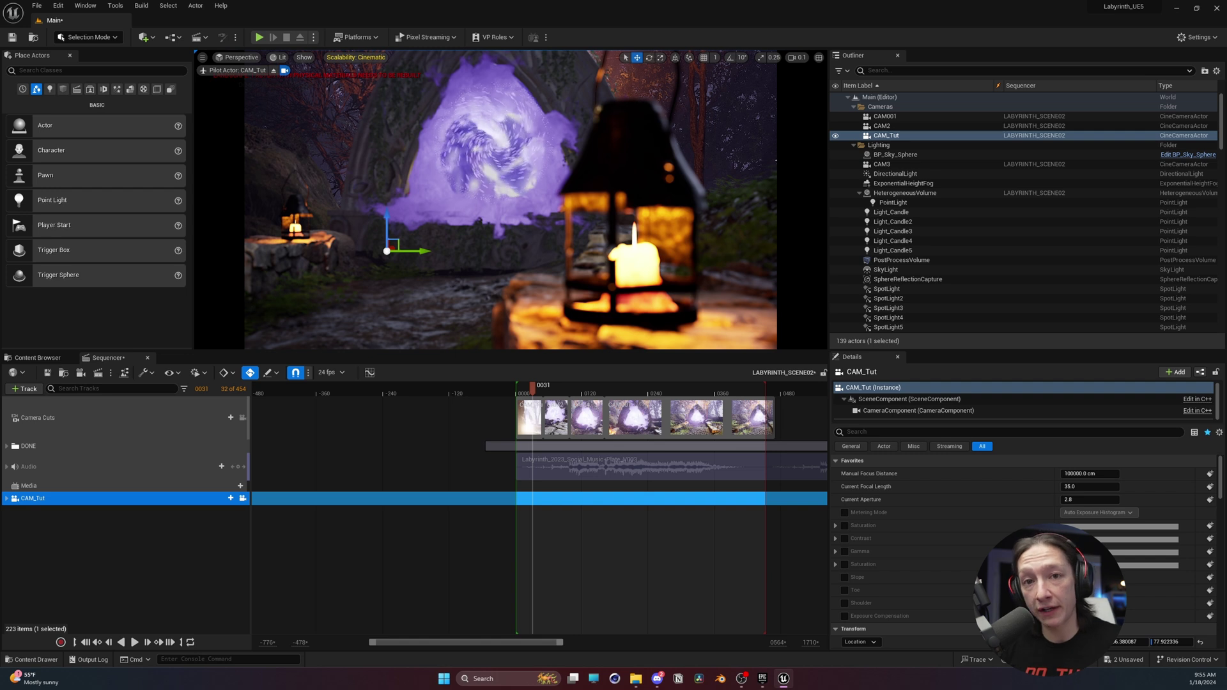
pyautogui.press('g')
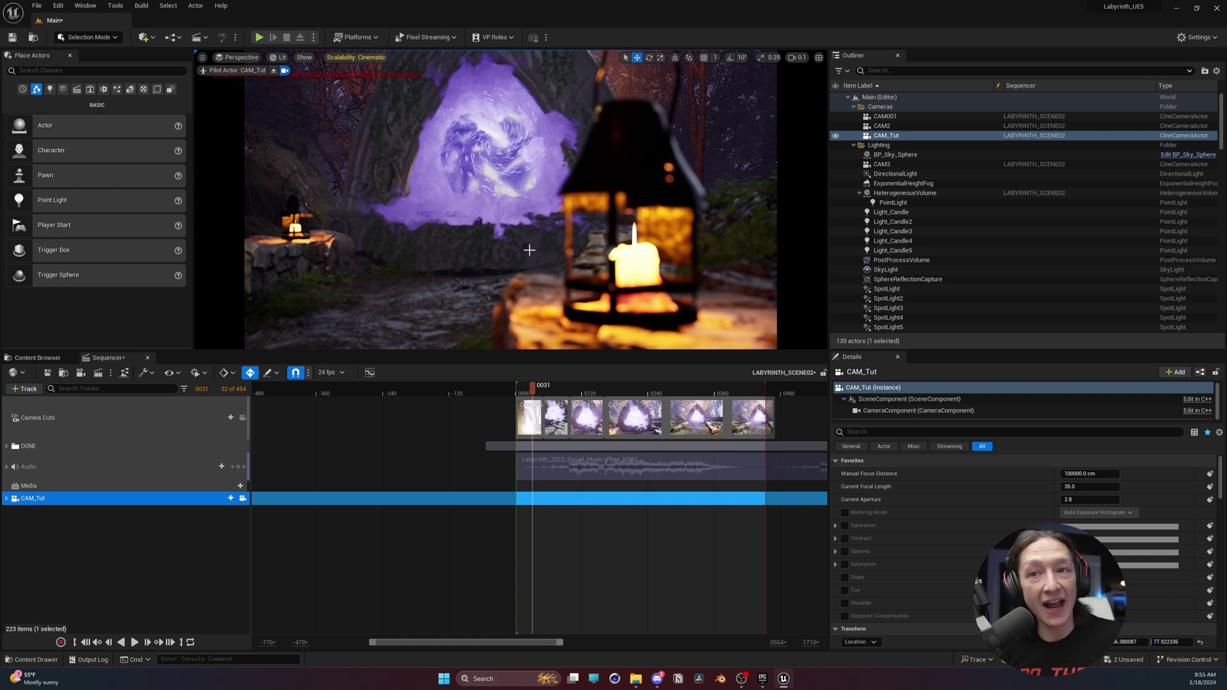
pyautogui.hotkey('ctrl', 's')
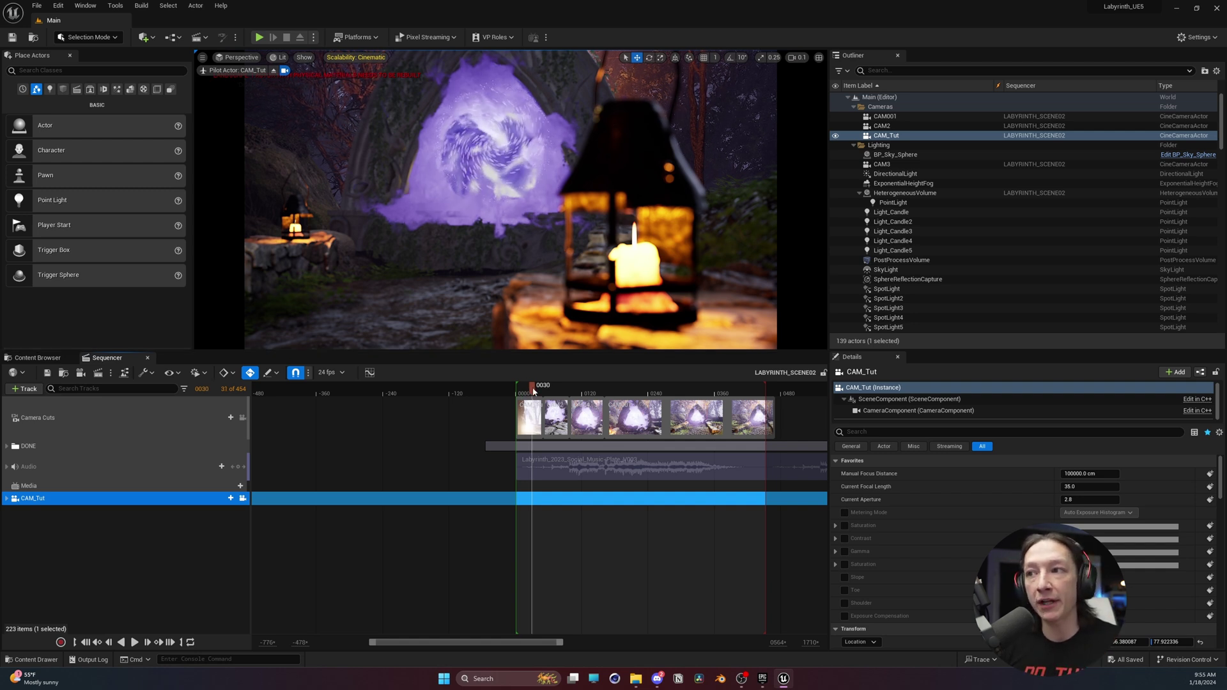
# Scrub the Sequencer playhead back to frame 0000 and zoom the timeline in
pyautogui.moveTo(534, 391); pyautogui.dragTo(515, 388)
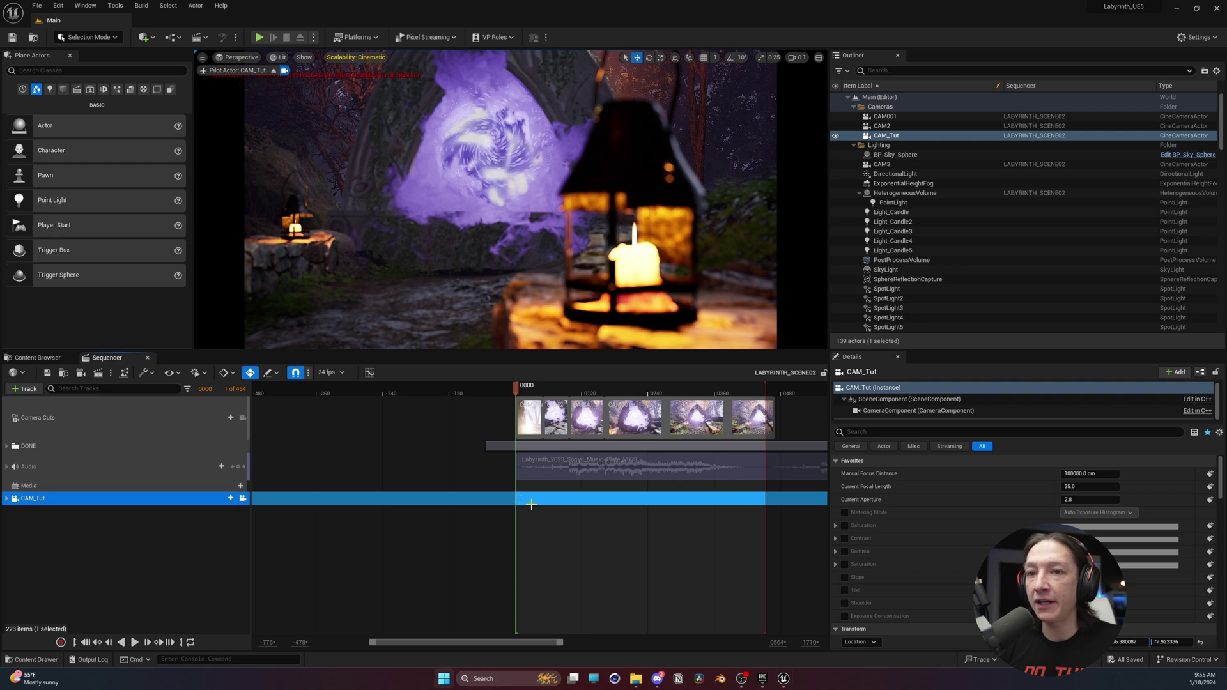
pyautogui.keyDown('ctrl'); pyautogui.scroll(10, 507, 529); pyautogui.keyUp('ctrl')
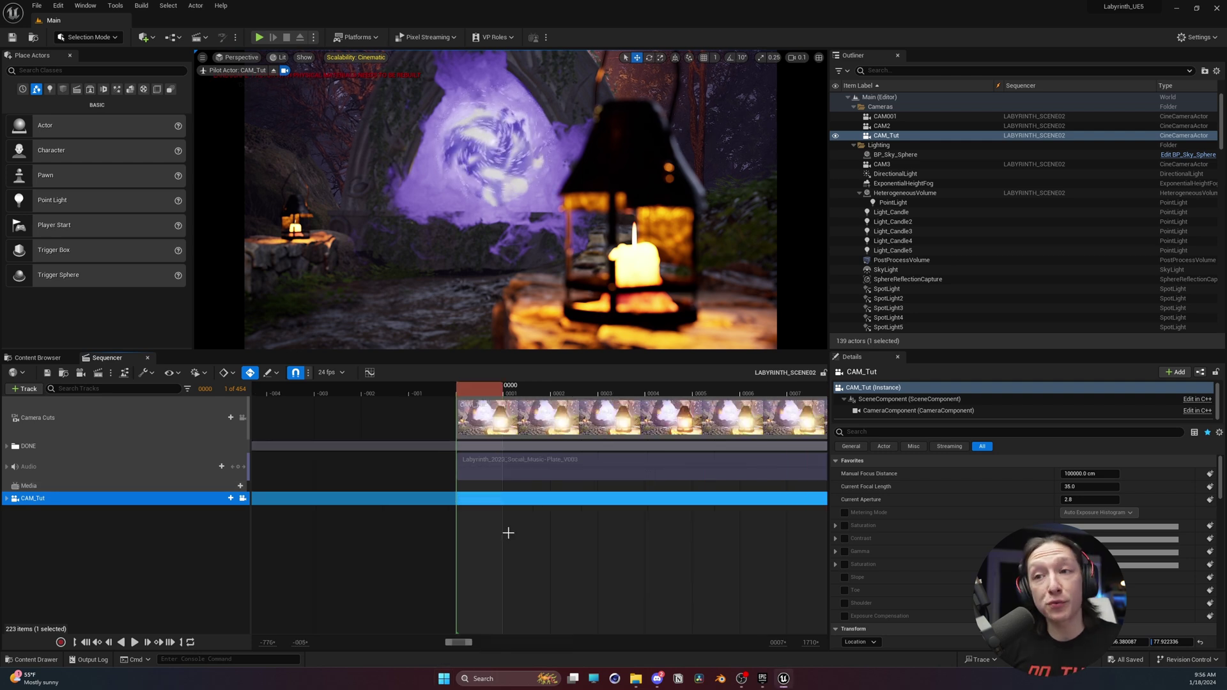
pyautogui.keyDown('ctrl'); pyautogui.scroll(-4, 507, 528); pyautogui.keyUp('ctrl')
pyautogui.moveTo(539, 526); pyautogui.dragTo(343, 548, button='right')
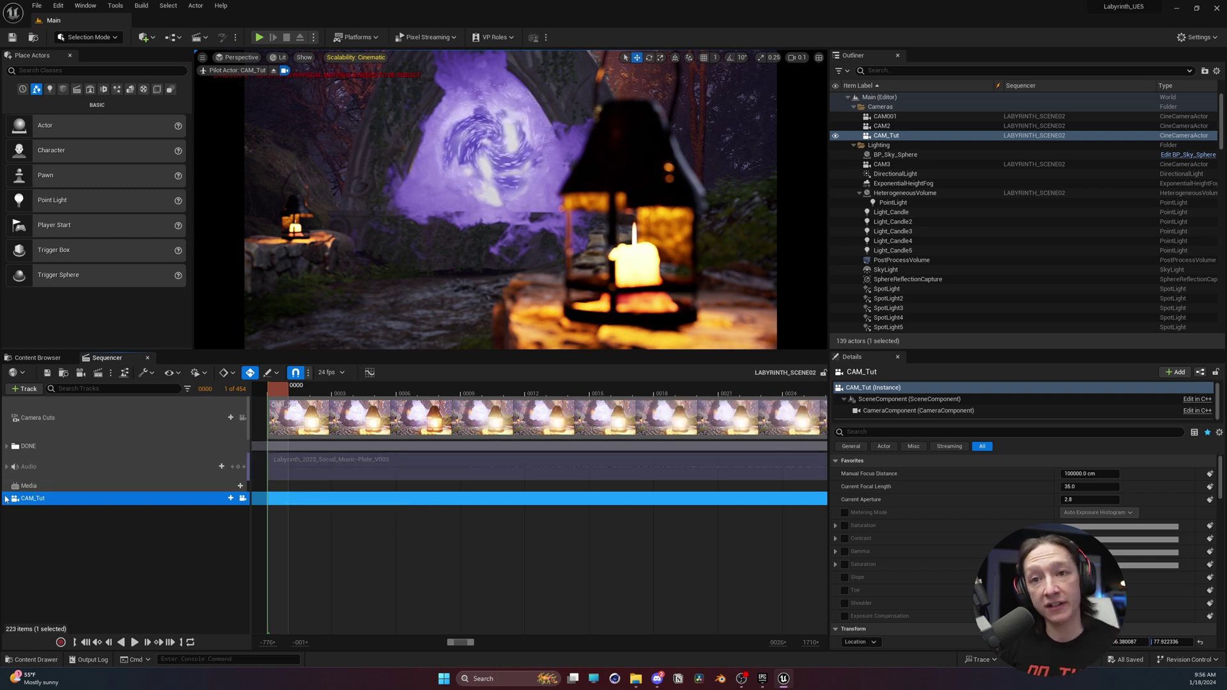
# Expand CAM_Tut's tracks, add a Transform key at frame 0, and play back the sequence
pyautogui.click(7, 498)
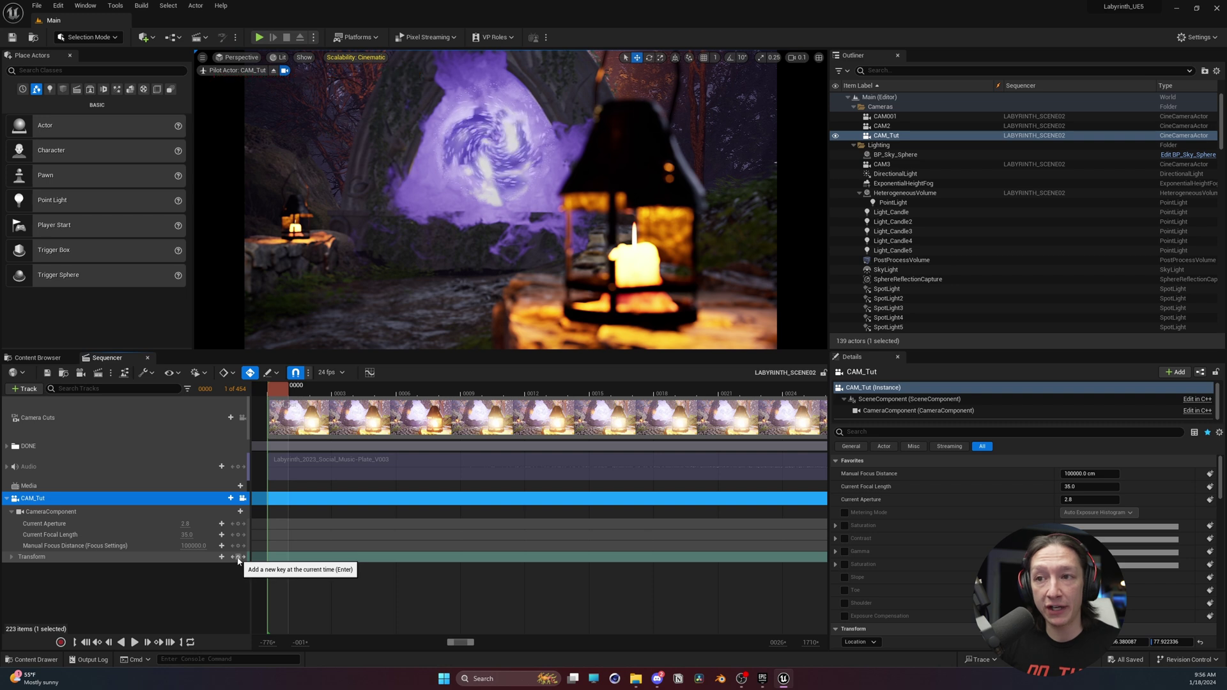
pyautogui.click(238, 559)
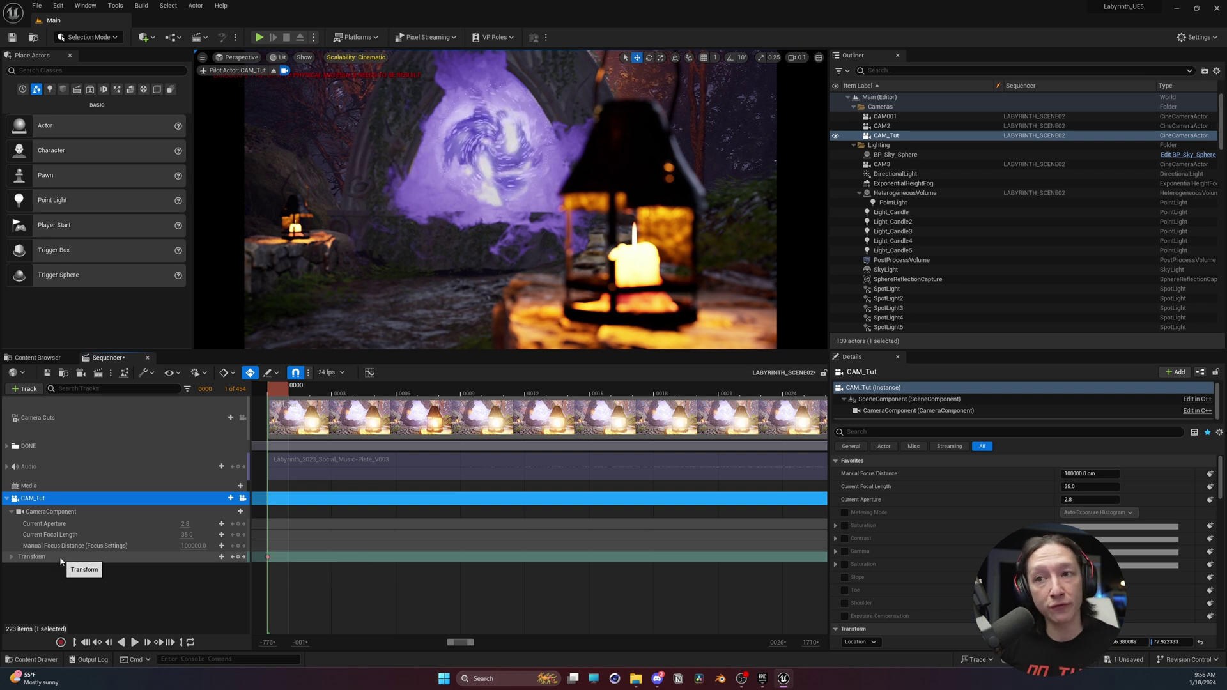
pyautogui.click(231, 498)
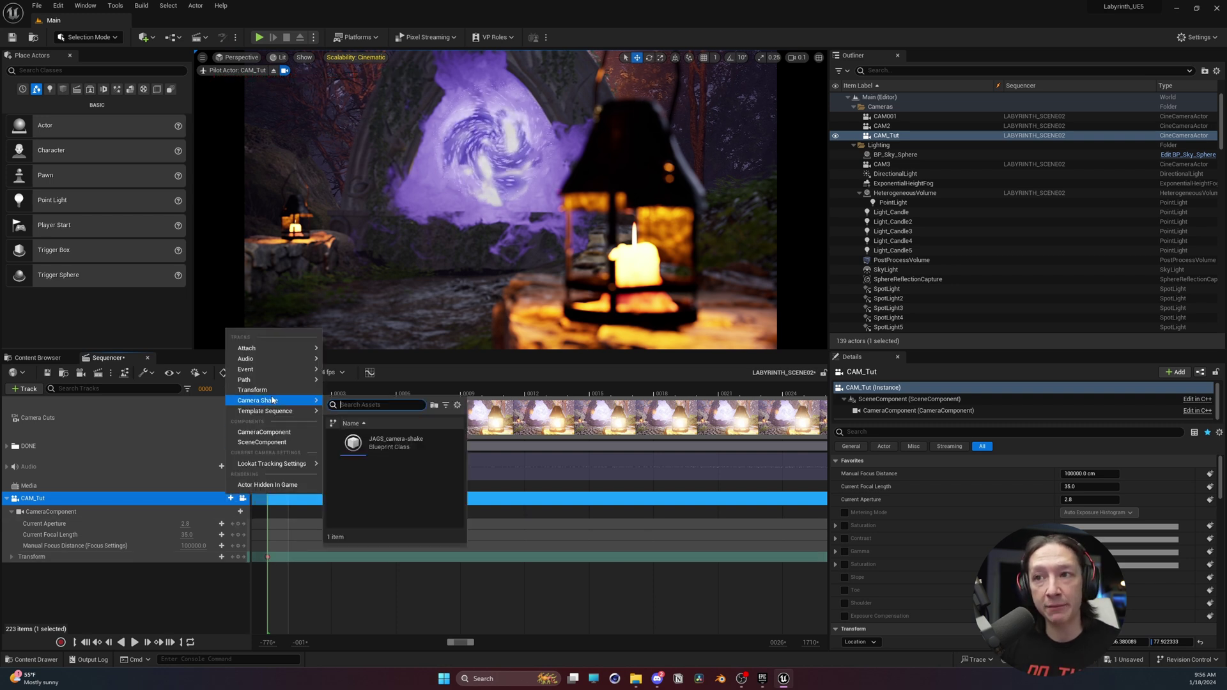
pyautogui.click(57, 559)
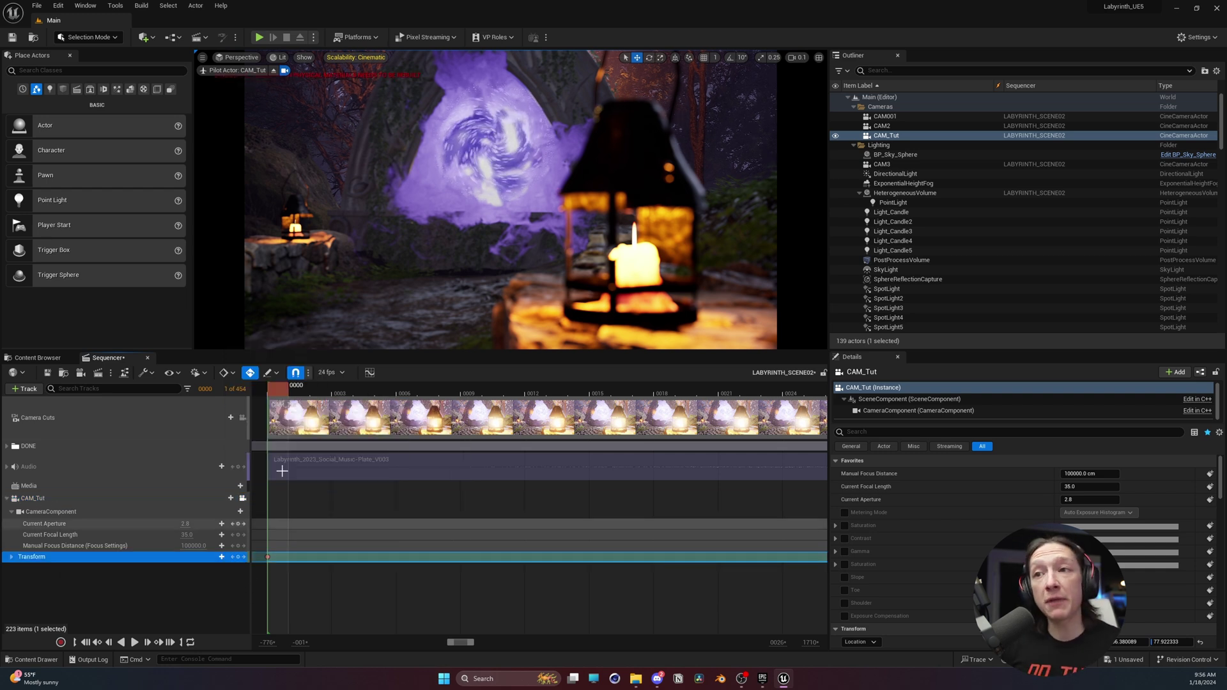
pyautogui.press('space')
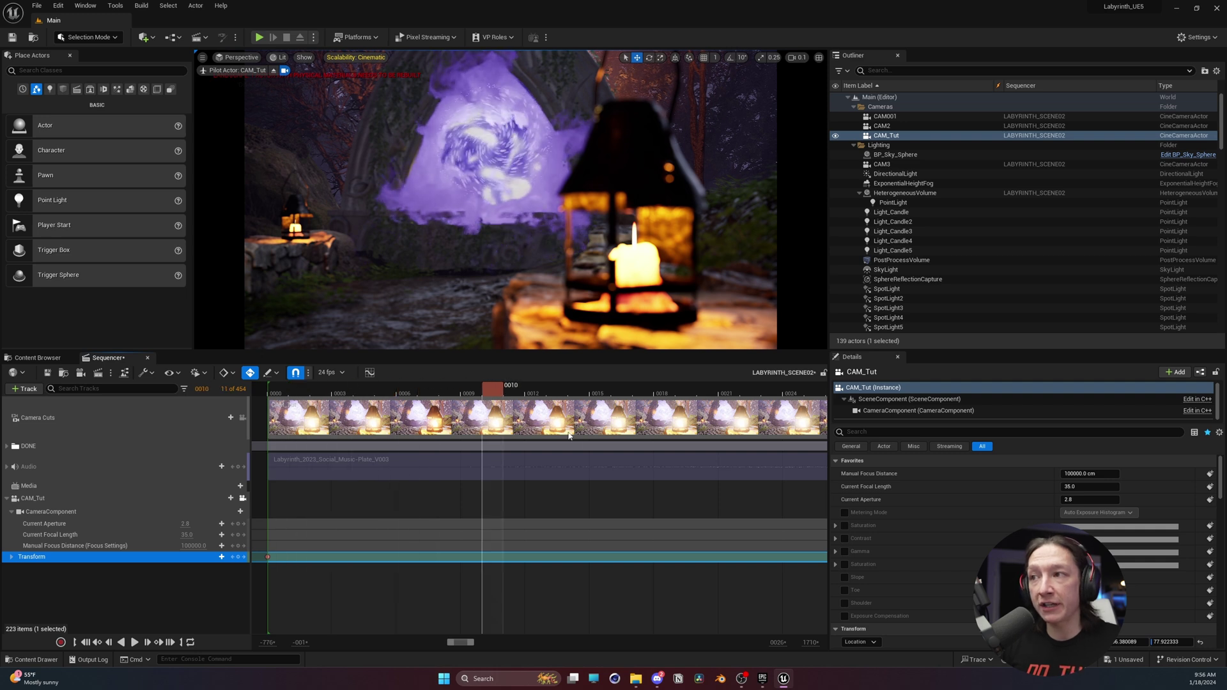
# Scroll and pan the Sequencer timeline and move the playhead to frame 0053
pyautogui.keyDown('ctrl'); pyautogui.scroll(-4, 524, 530); pyautogui.keyUp('ctrl')
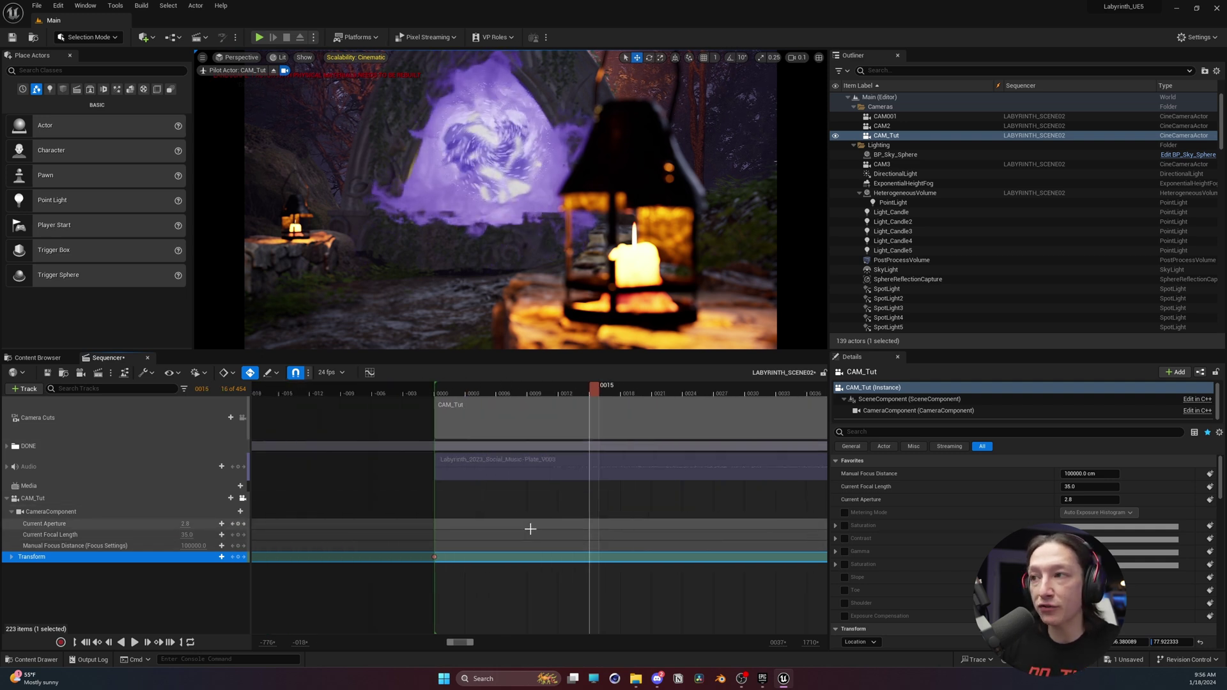
pyautogui.keyDown('ctrl'); pyautogui.scroll(-2, 533, 529); pyautogui.keyUp('ctrl')
pyautogui.moveTo(676, 529); pyautogui.dragTo(386, 535, button='right')
pyautogui.keyDown('ctrl'); pyautogui.scroll(-2, 451, 540); pyautogui.keyUp('ctrl')
pyautogui.keyDown('ctrl'); pyautogui.scroll(-3, 491, 526); pyautogui.keyUp('ctrl')
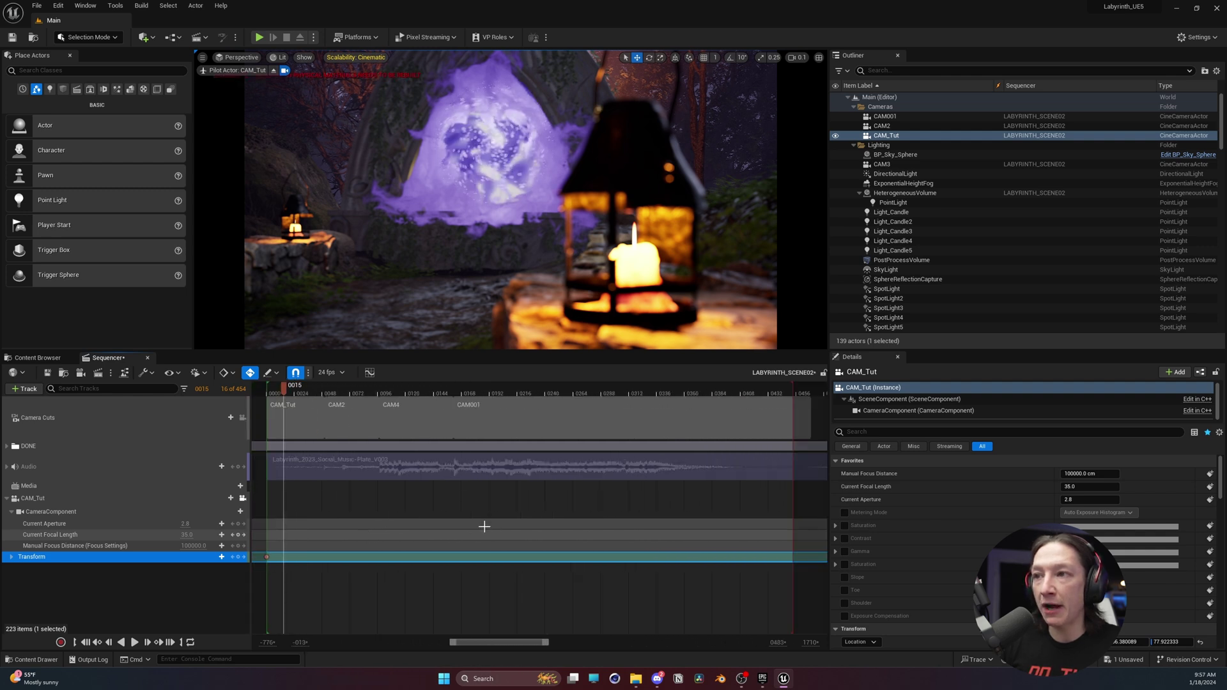
pyautogui.click(328, 393)
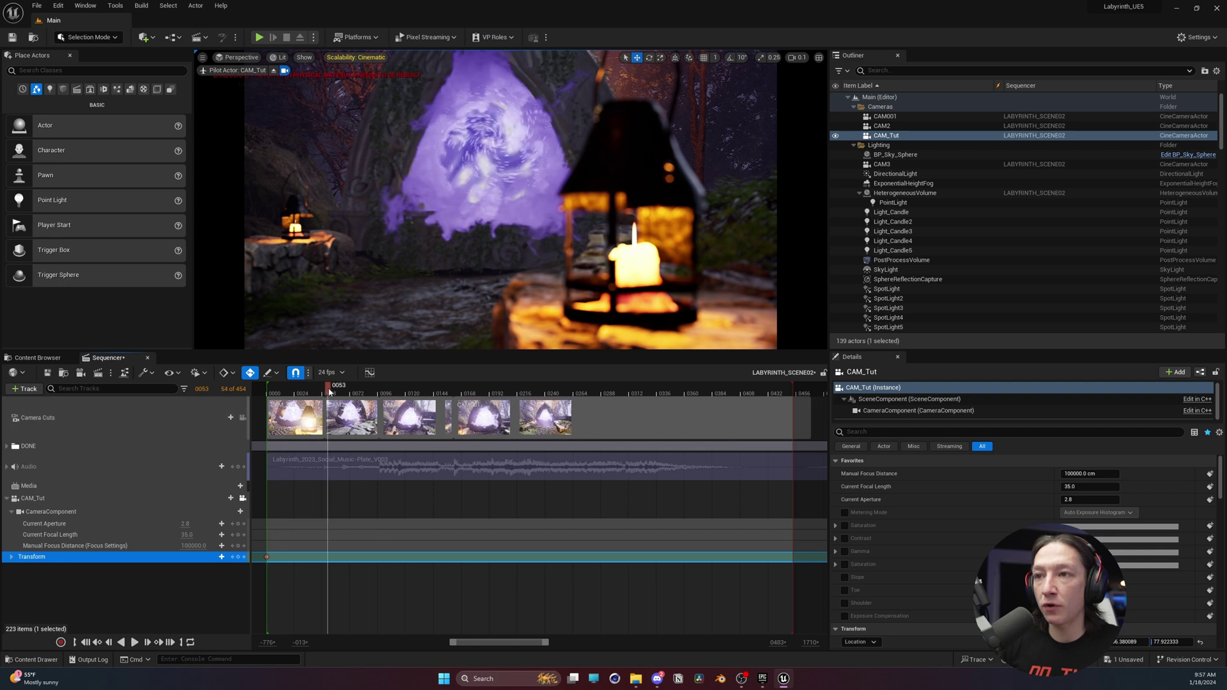
pyautogui.keyDown('ctrl'); pyautogui.scroll(6, 313, 439); pyautogui.keyUp('ctrl')
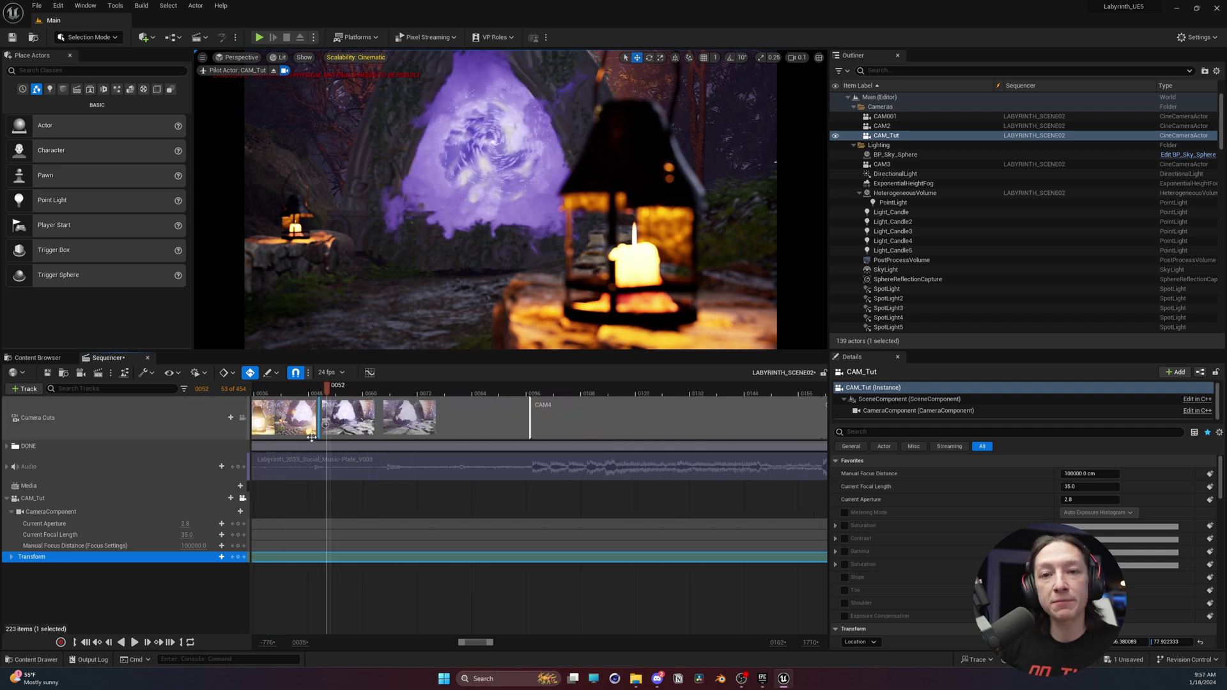
pyautogui.keyDown('ctrl'); pyautogui.scroll(-2, 307, 435); pyautogui.keyUp('ctrl')
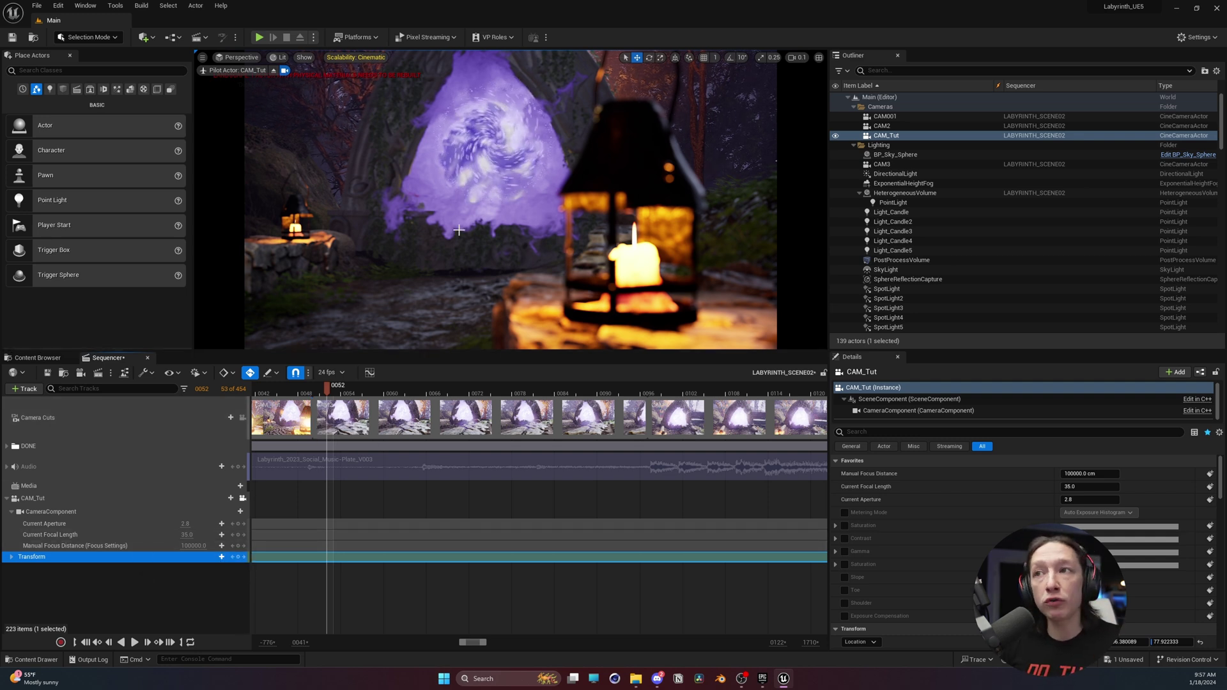
# Undo, then reframe the piloted camera with the portal centred and the lantern at right, auto-key on
pyautogui.hotkey('ctrl', 'z')
pyautogui.hotkey('ctrl', 'z')
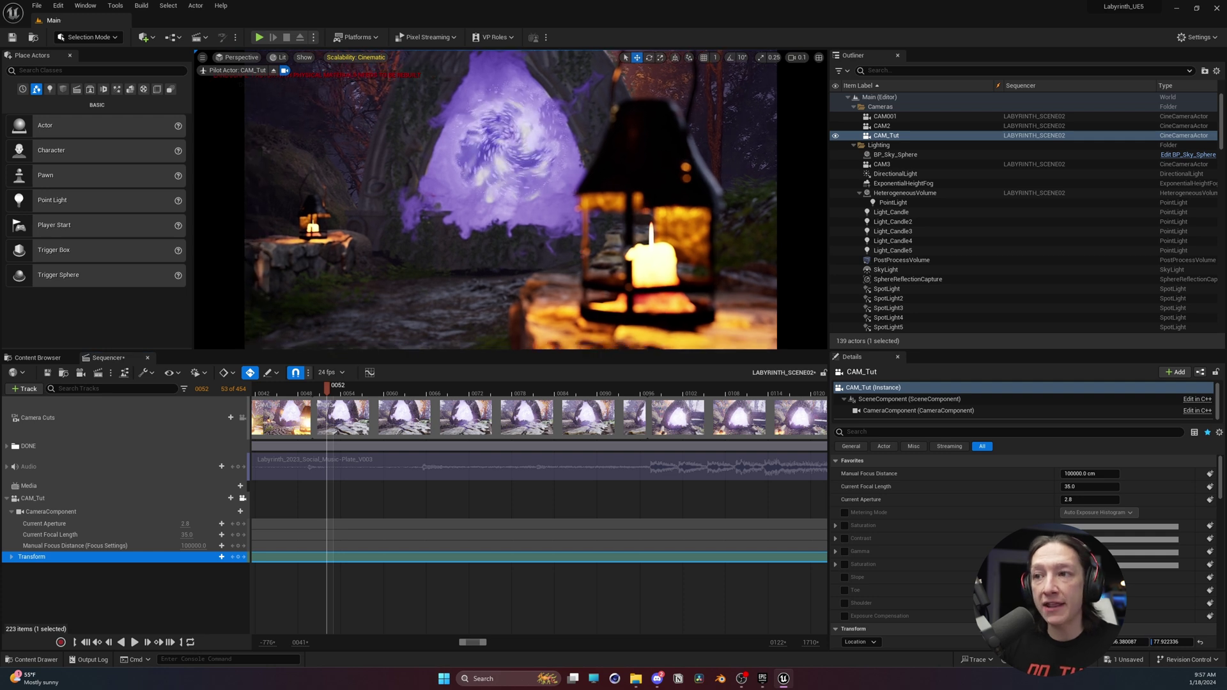
pyautogui.moveTo(511, 200); pyautogui.dragTo(531, 220, button='middle')
pyautogui.moveTo(806, 336); pyautogui.dragTo(804, 336, button='right')
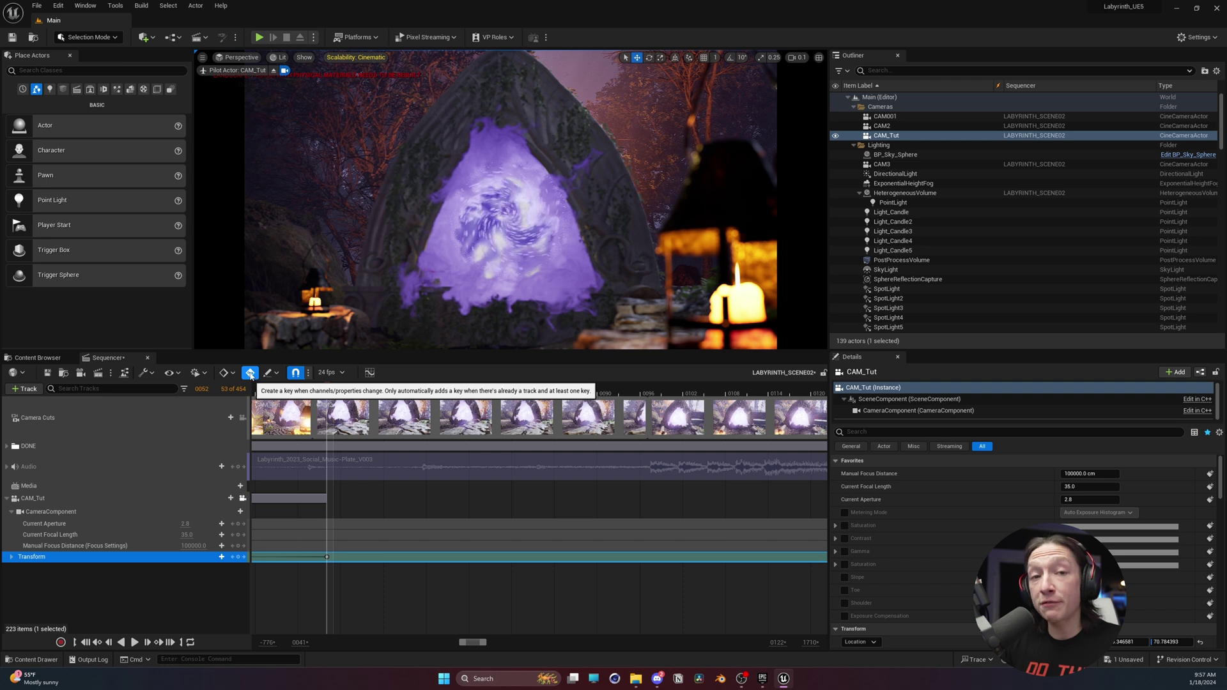
pyautogui.click(232, 373)
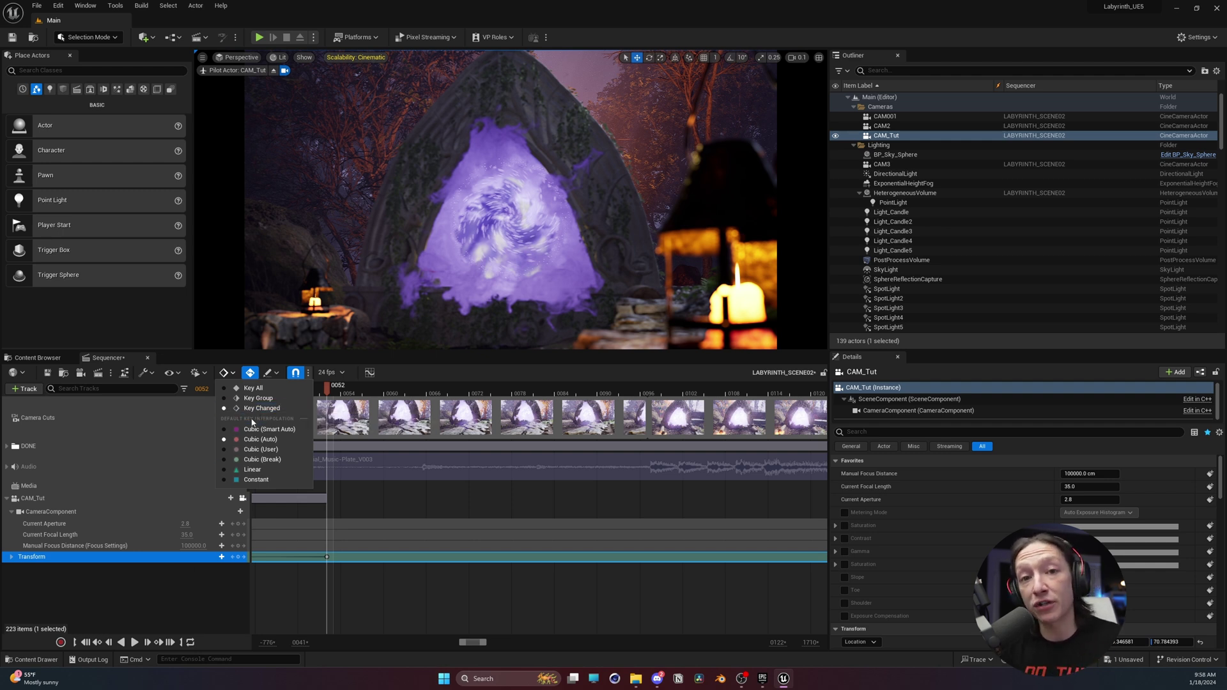
# Fit frames 0–52 of the CAM_Tut shot into the Sequencer timeline
pyautogui.click(226, 373)
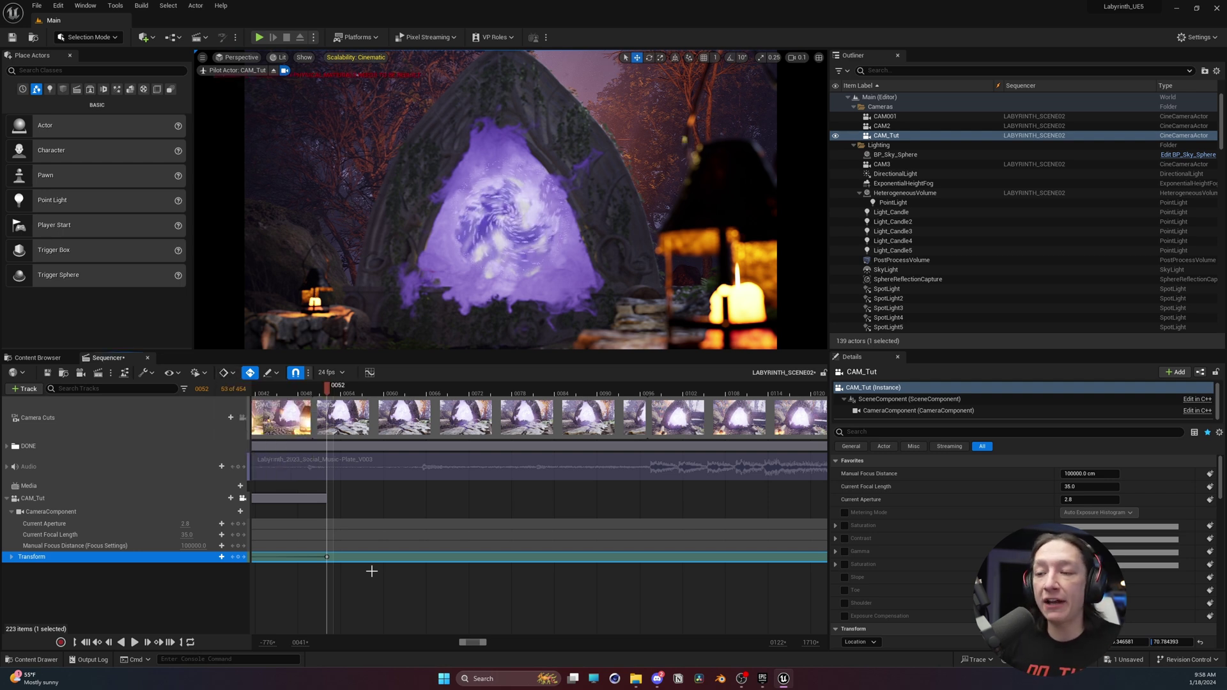
pyautogui.keyDown('ctrl'); pyautogui.scroll(-5, 370, 569); pyautogui.keyUp('ctrl')
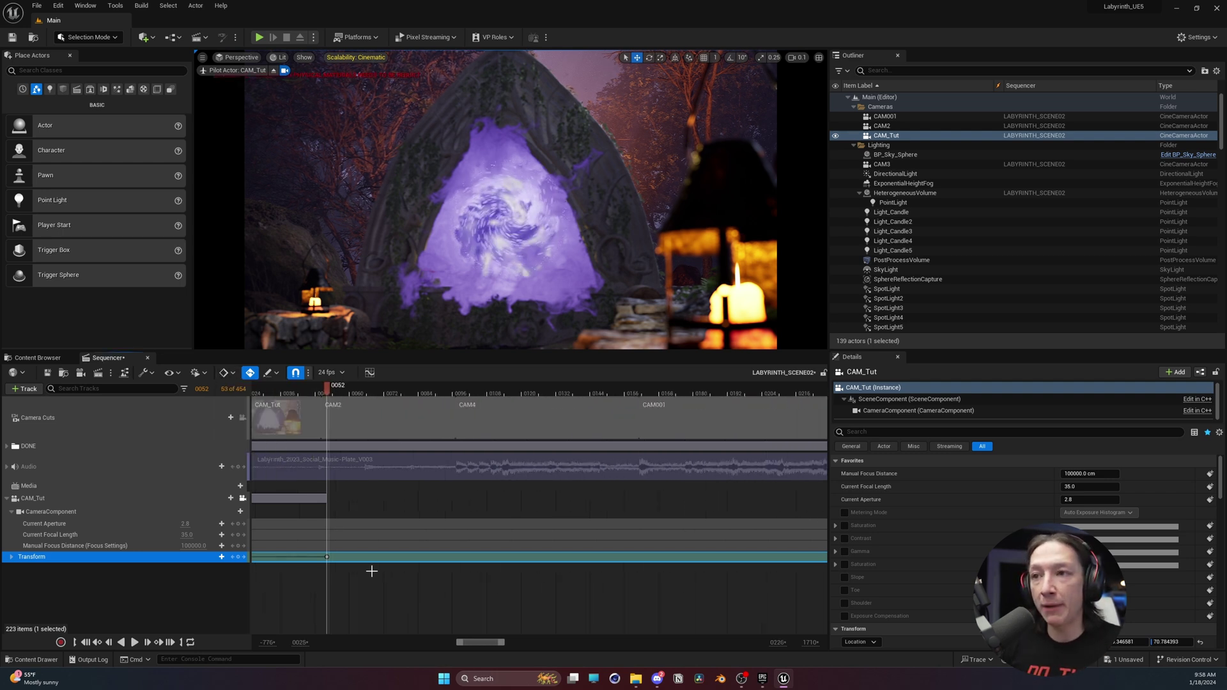
pyautogui.moveTo(326, 571); pyautogui.dragTo(801, 601, button='right')
pyautogui.keyDown('ctrl'); pyautogui.scroll(8, 411, 572); pyautogui.keyUp('ctrl')
pyautogui.keyDown('ctrl'); pyautogui.scroll(-4, 778, 594); pyautogui.keyUp('ctrl')
pyautogui.moveTo(497, 569); pyautogui.dragTo(297, 554, button='right')
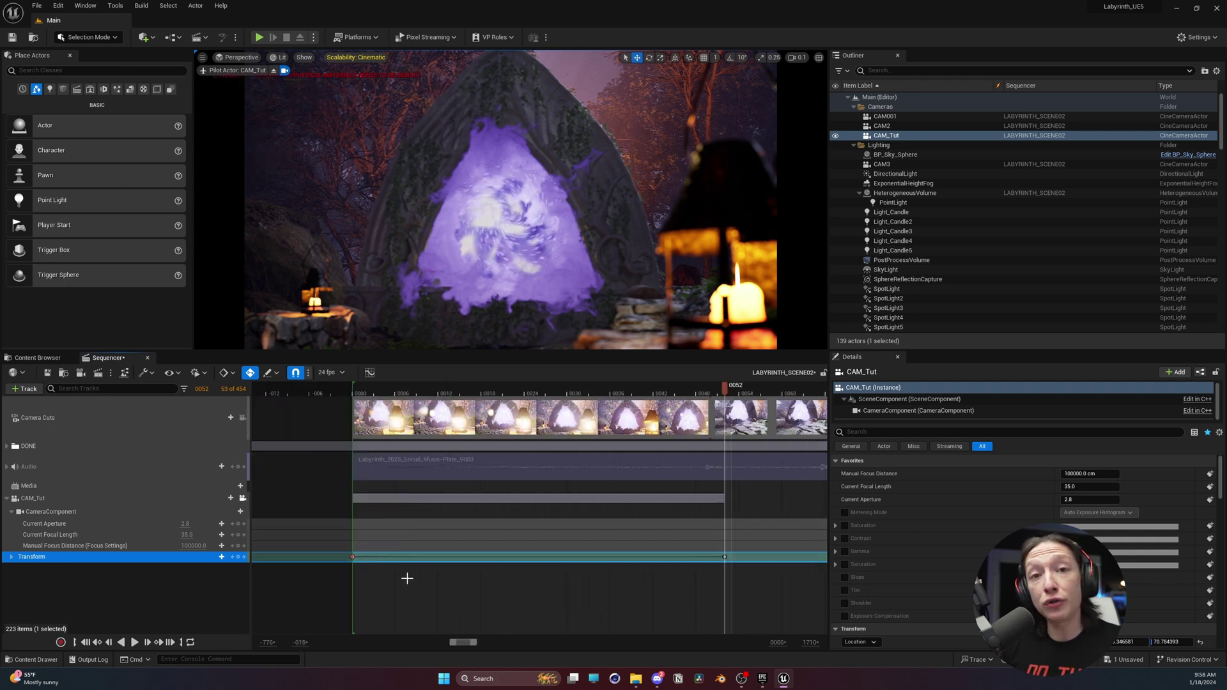
# Play the camera move from near frame 0, stop, and scrub back through its start
pyautogui.click(373, 390)
pyautogui.press('space')
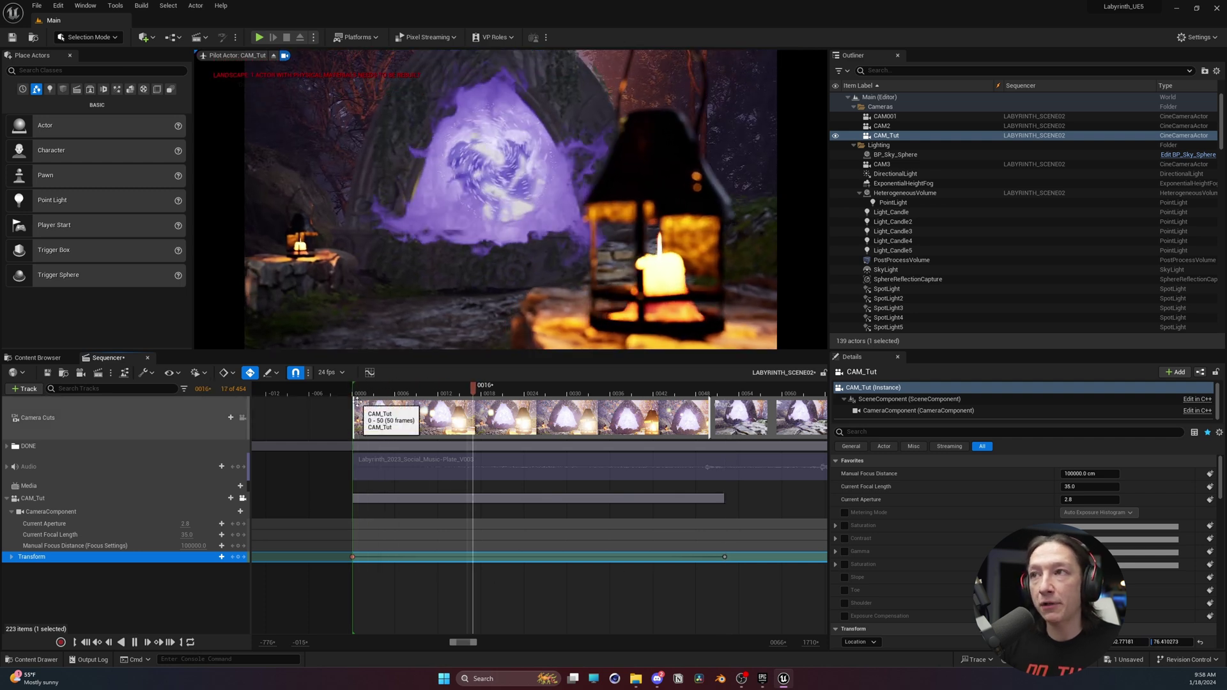
pyautogui.press('space')
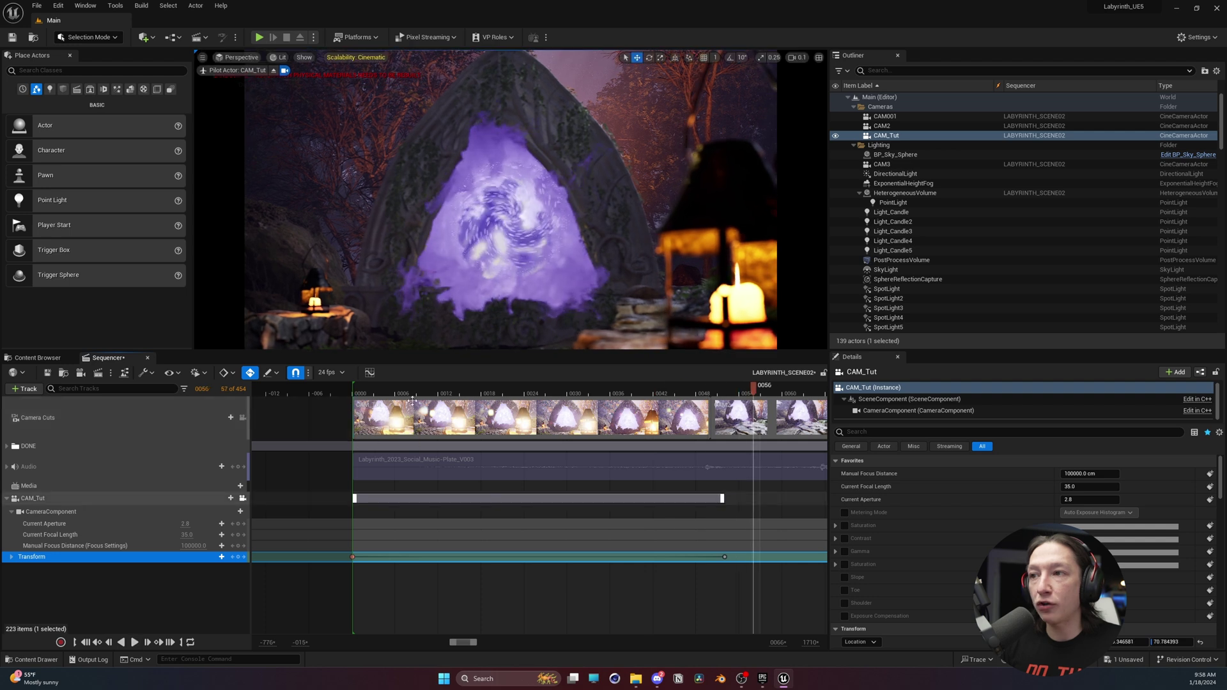
pyautogui.moveTo(406, 394); pyautogui.dragTo(518, 433)
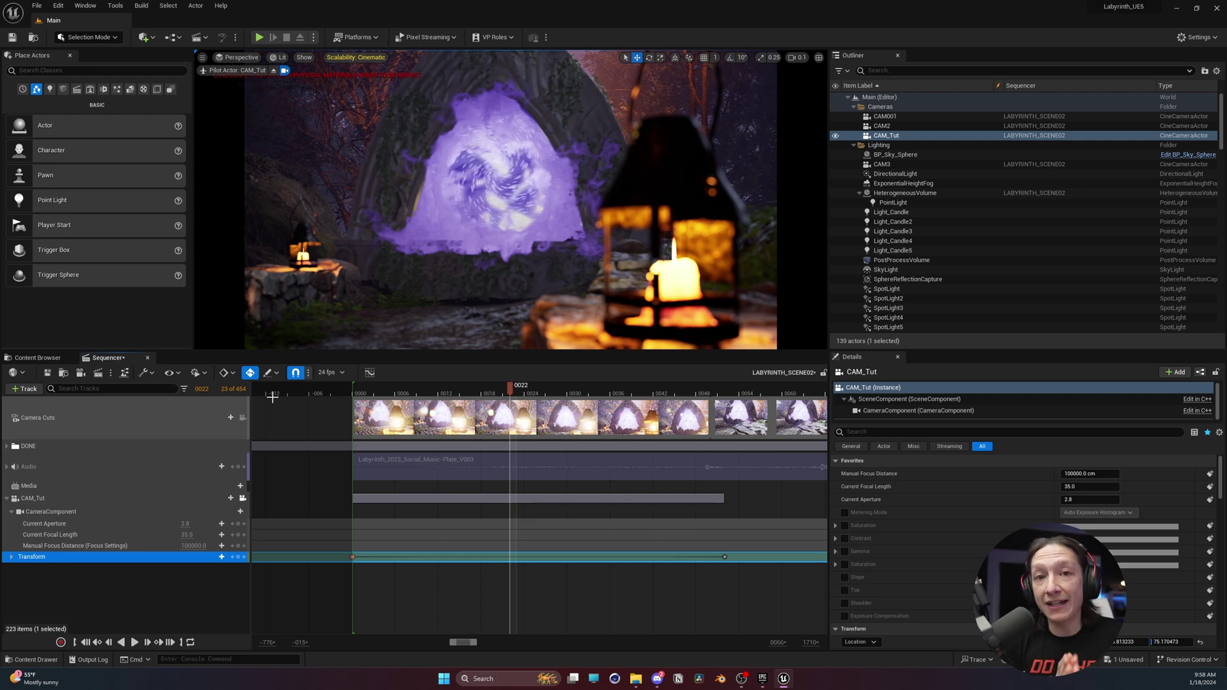
# Return to frame 0, select and delete the starting Transform key, then undo the deletion
pyautogui.click(401, 393)
pyautogui.press('Up')
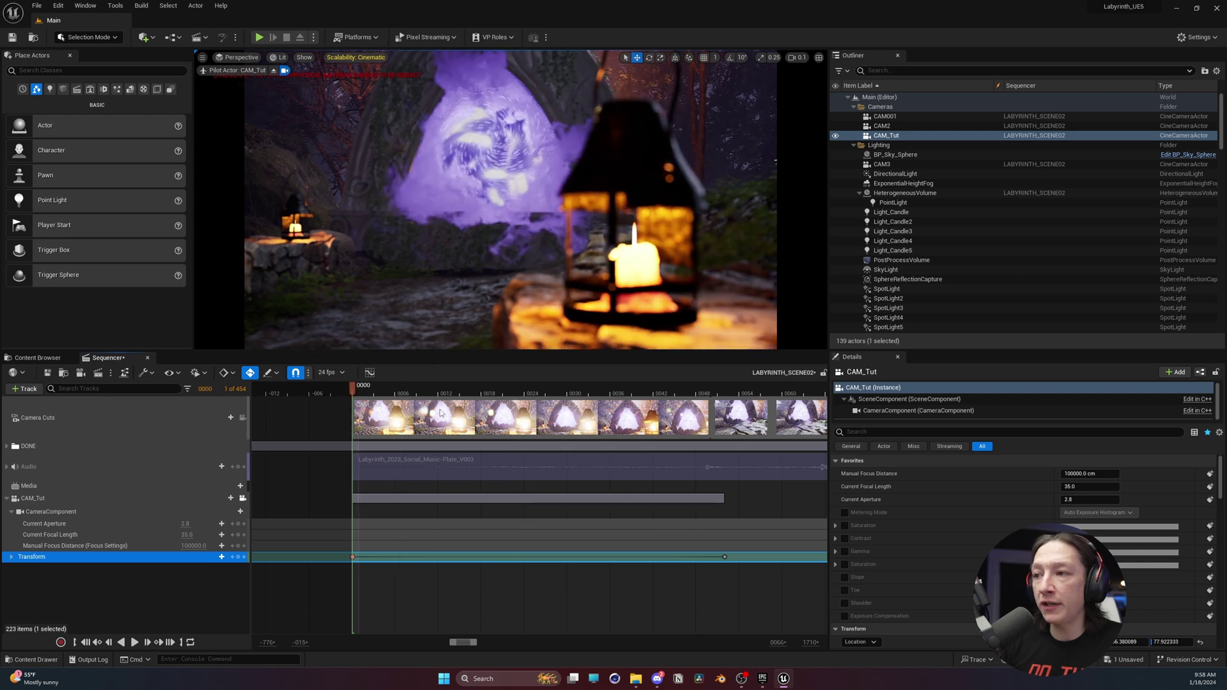
pyautogui.moveTo(770, 608)
pyautogui.mouseDown()
pyautogui.moveTo(693, 534)
pyautogui.moveTo(743, 567)
pyautogui.mouseUp()
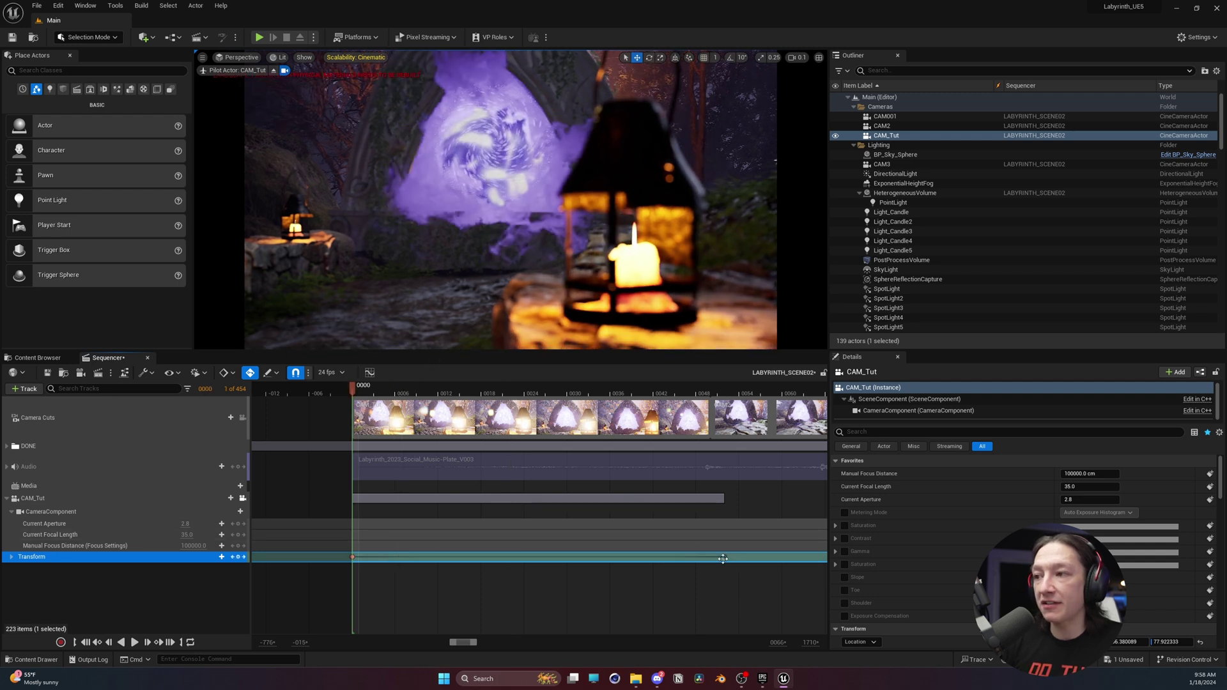
pyautogui.hotkey('ctrl', 'z')
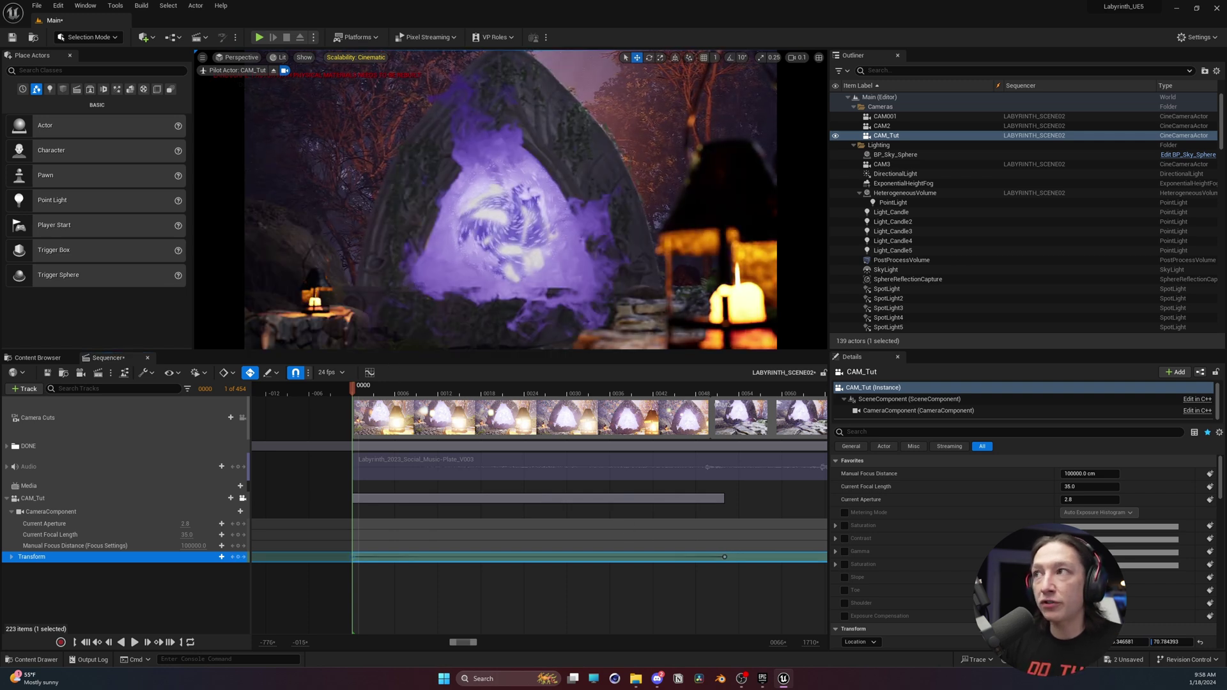
pyautogui.press('d')
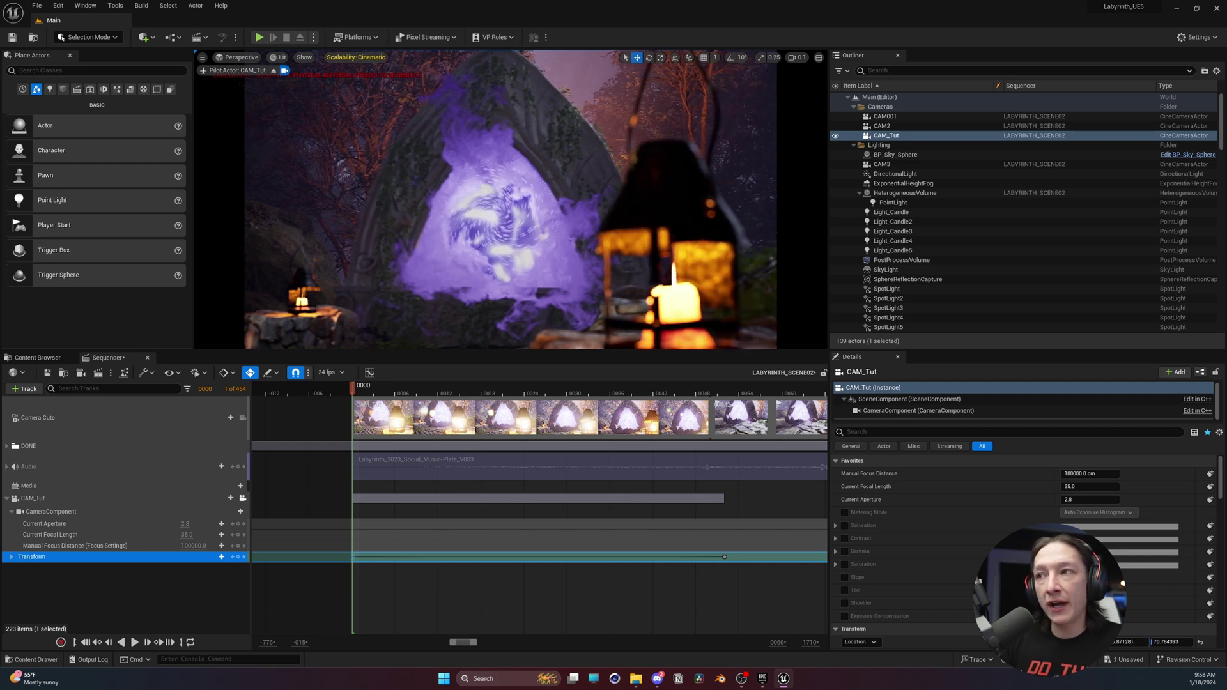
# Re-aim the piloted camera so the portal sits left of centre, then play from frame 0
pyautogui.moveTo(511, 201)
pyautogui.mouseDown(button='right')
pyautogui.moveTo(496, 262)
pyautogui.moveTo(482, 234)
pyautogui.moveTo(517, 215)
pyautogui.mouseUp(button='right')
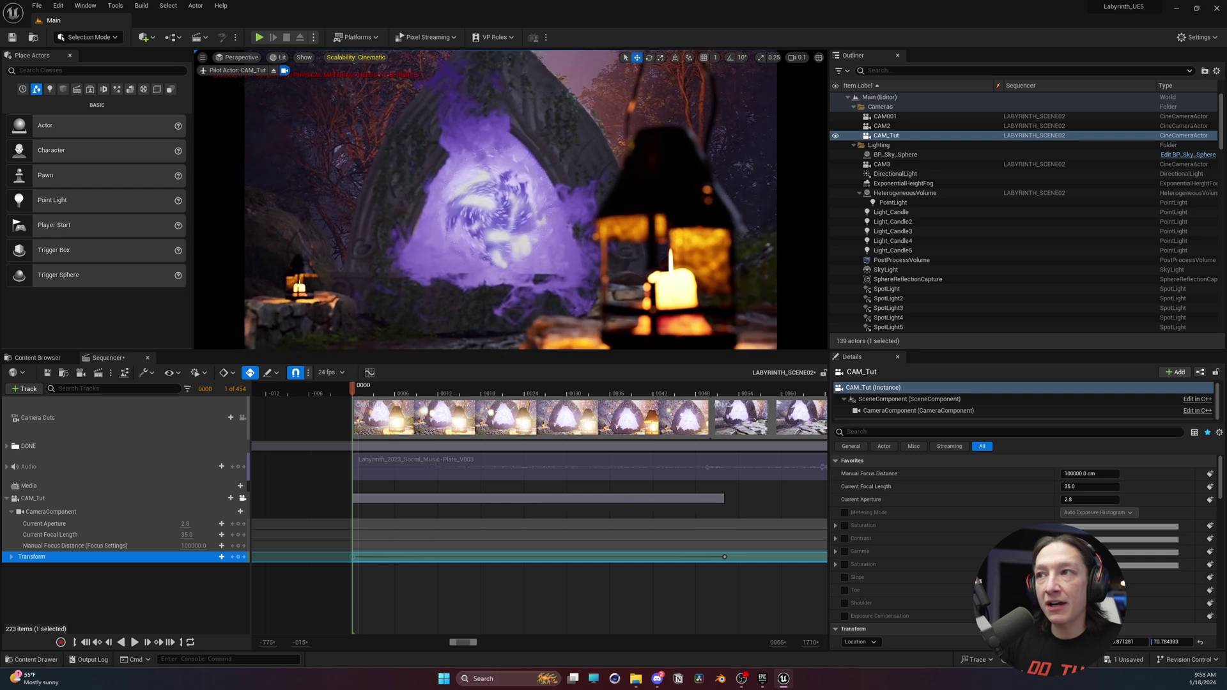
pyautogui.click(368, 391)
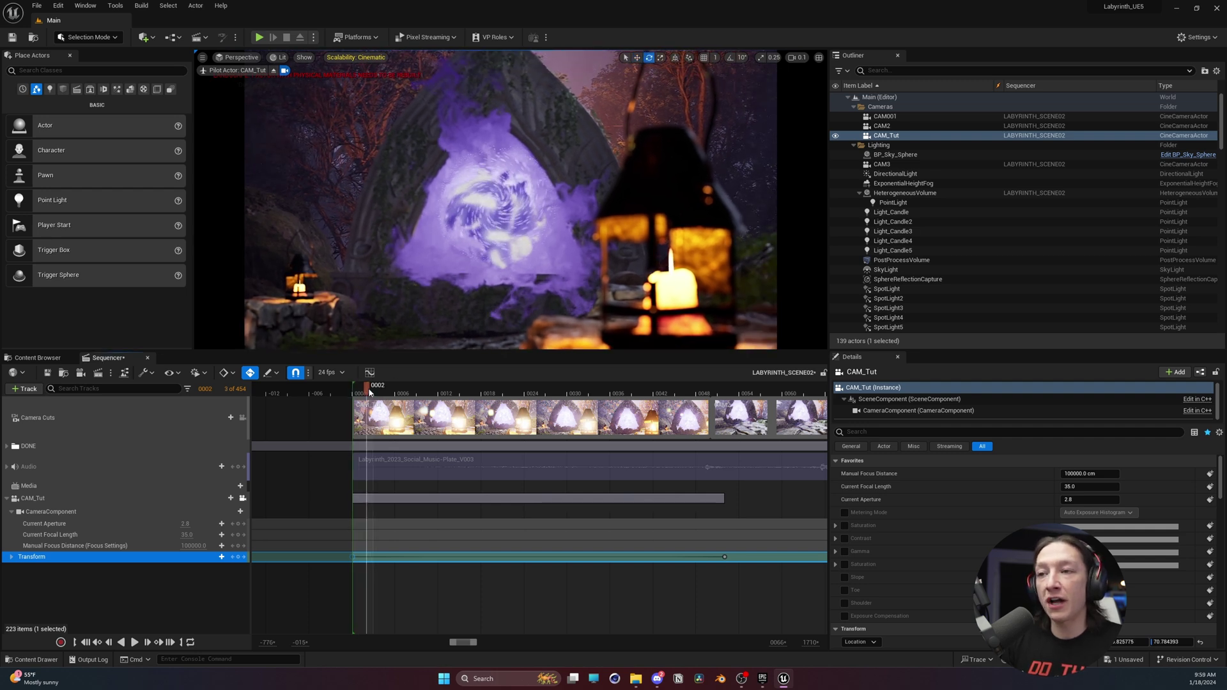
pyautogui.press(',')
pyautogui.press('space')
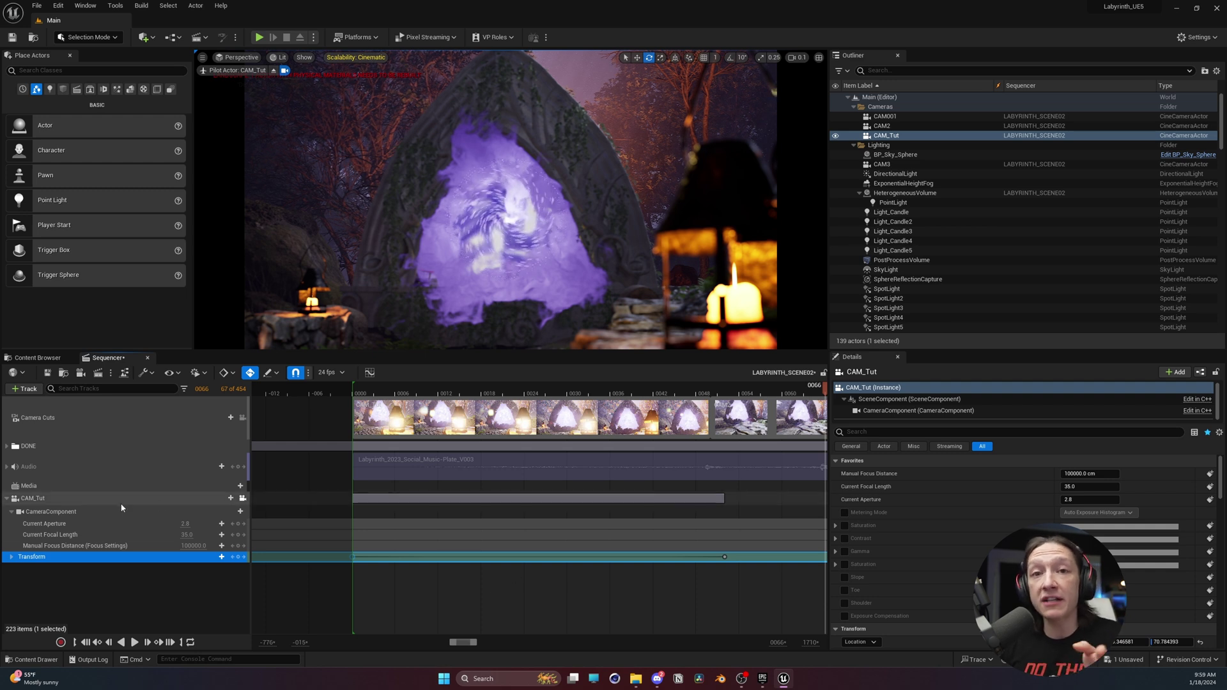
# In the Curve Editor, set all of CAM_Tut's Location keys to Linear interpolation
pyautogui.click(370, 373)
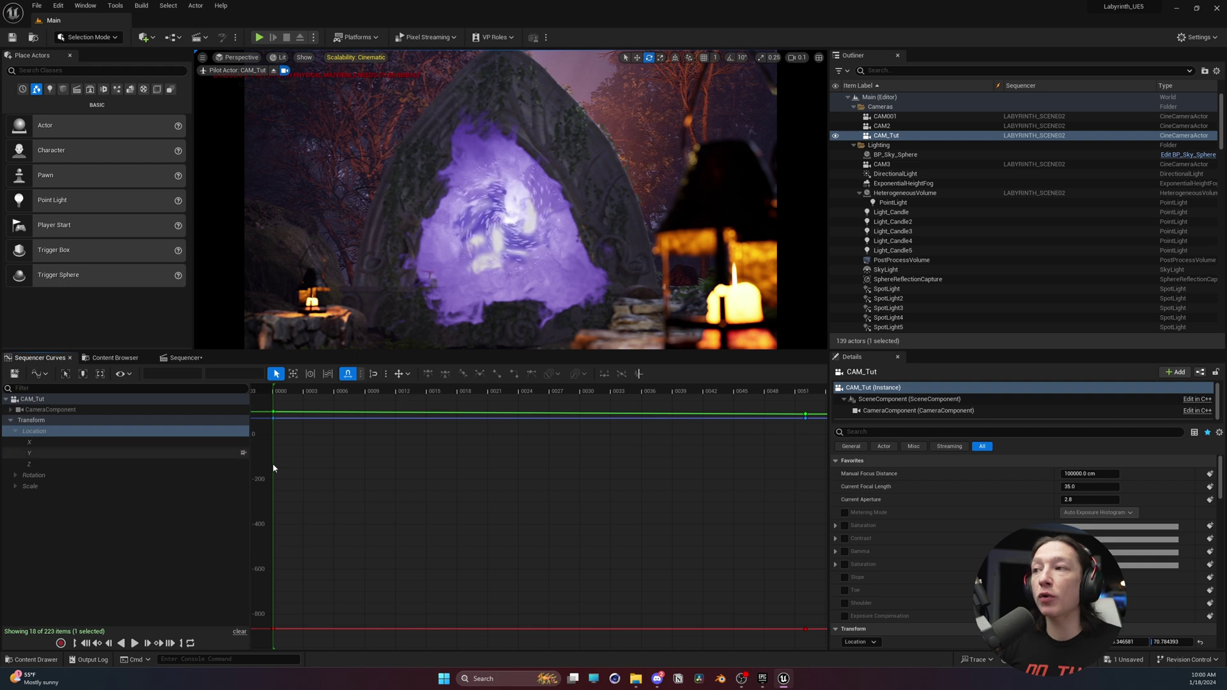
pyautogui.moveTo(275, 418)
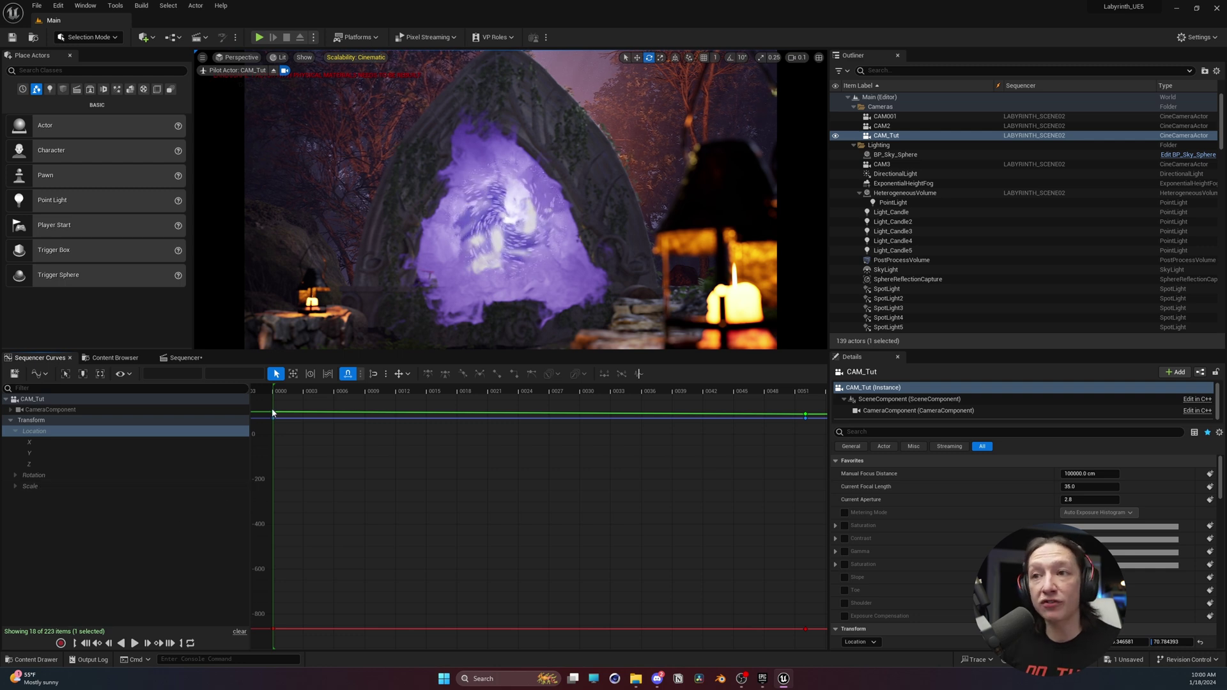
pyautogui.moveTo(592, 564); pyautogui.dragTo(828, 643)
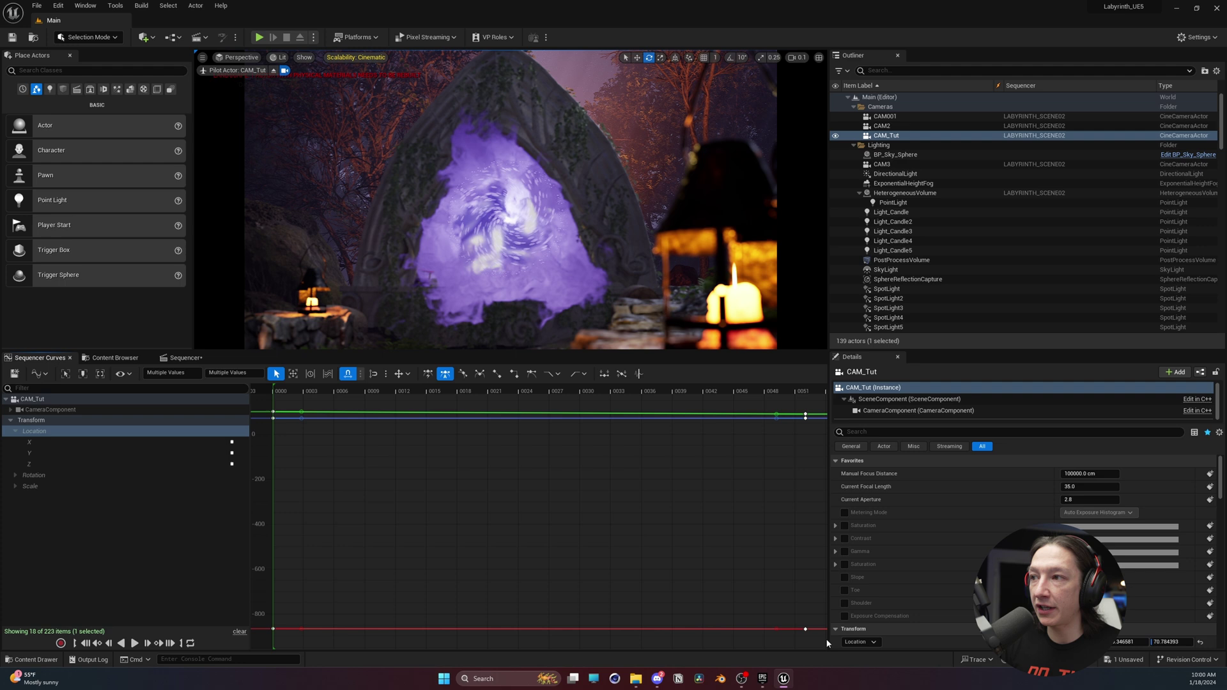
pyautogui.click(497, 374)
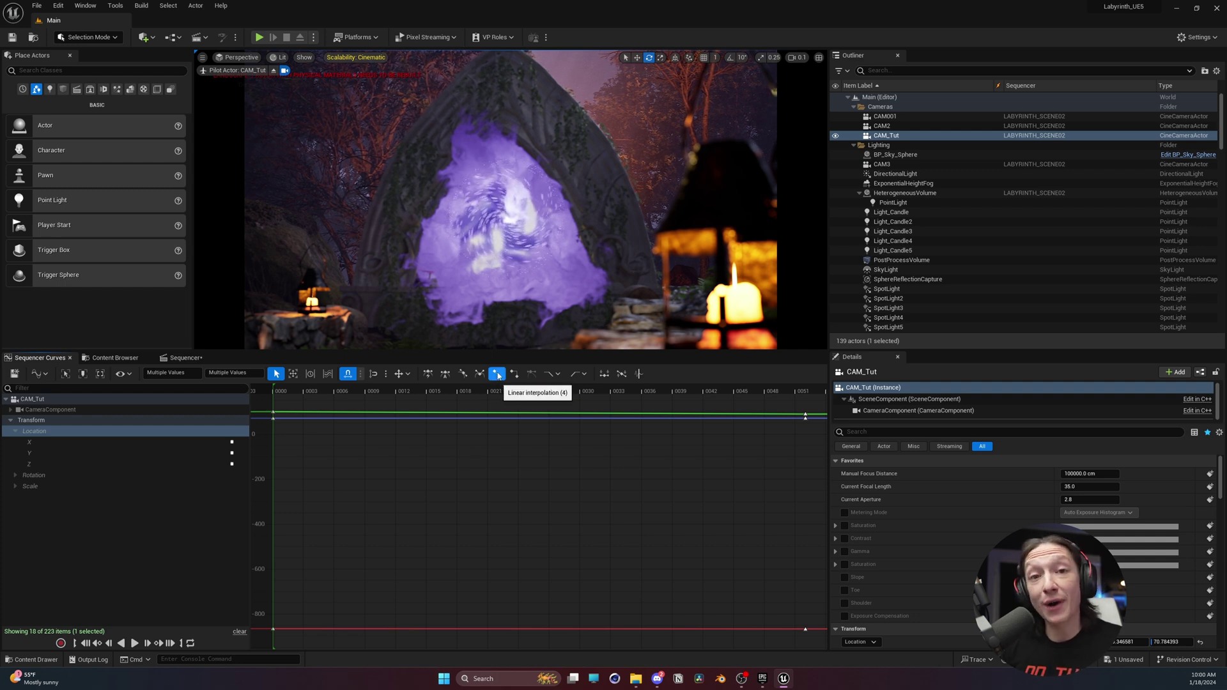
# Set all Rotation keys to Linear and play back the steady camera move
pyautogui.click(40, 476)
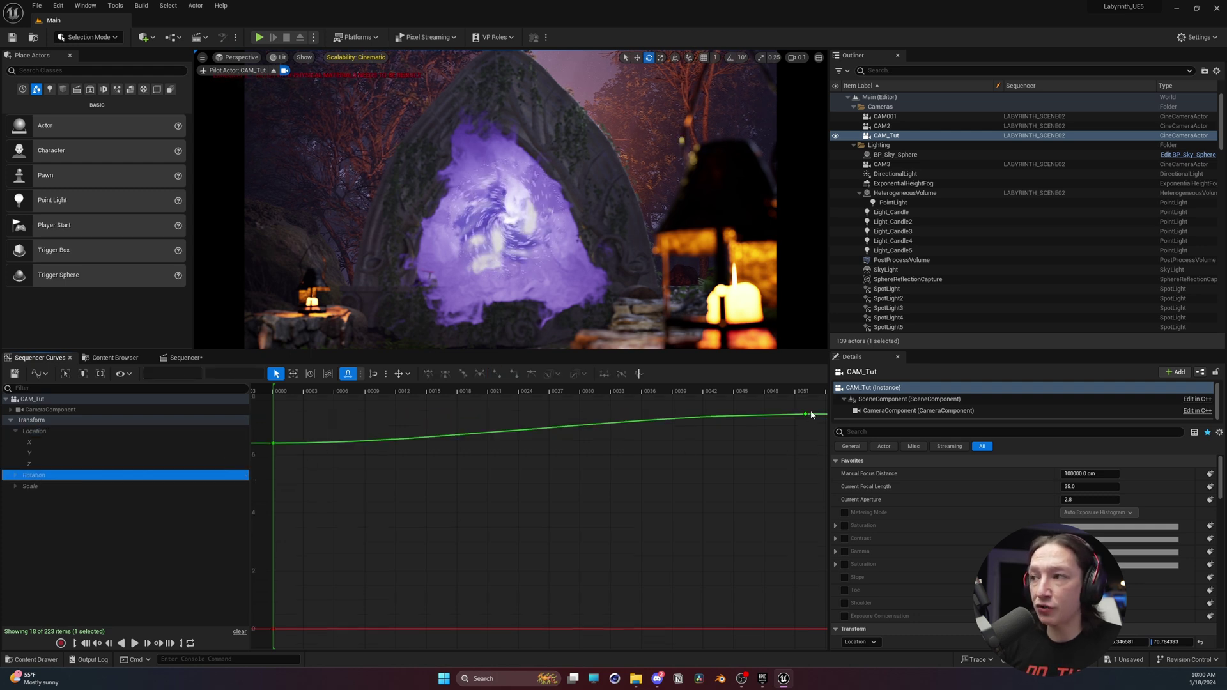
pyautogui.moveTo(823, 404); pyautogui.dragTo(257, 638)
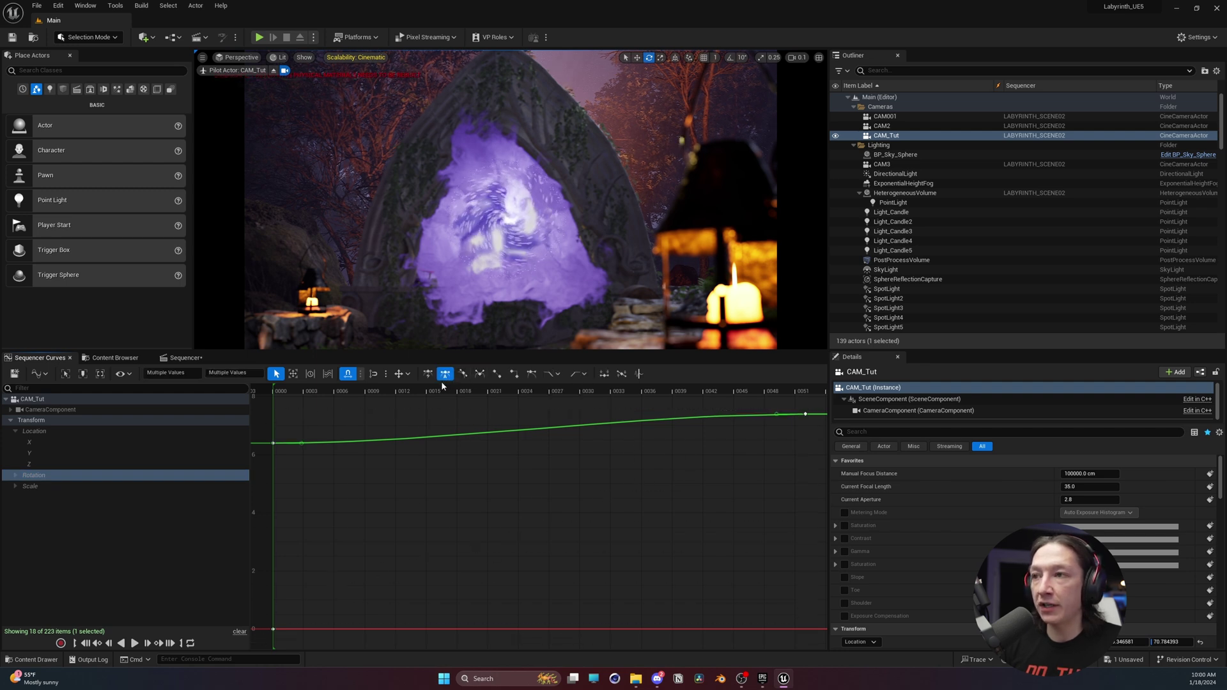
pyautogui.press('4')
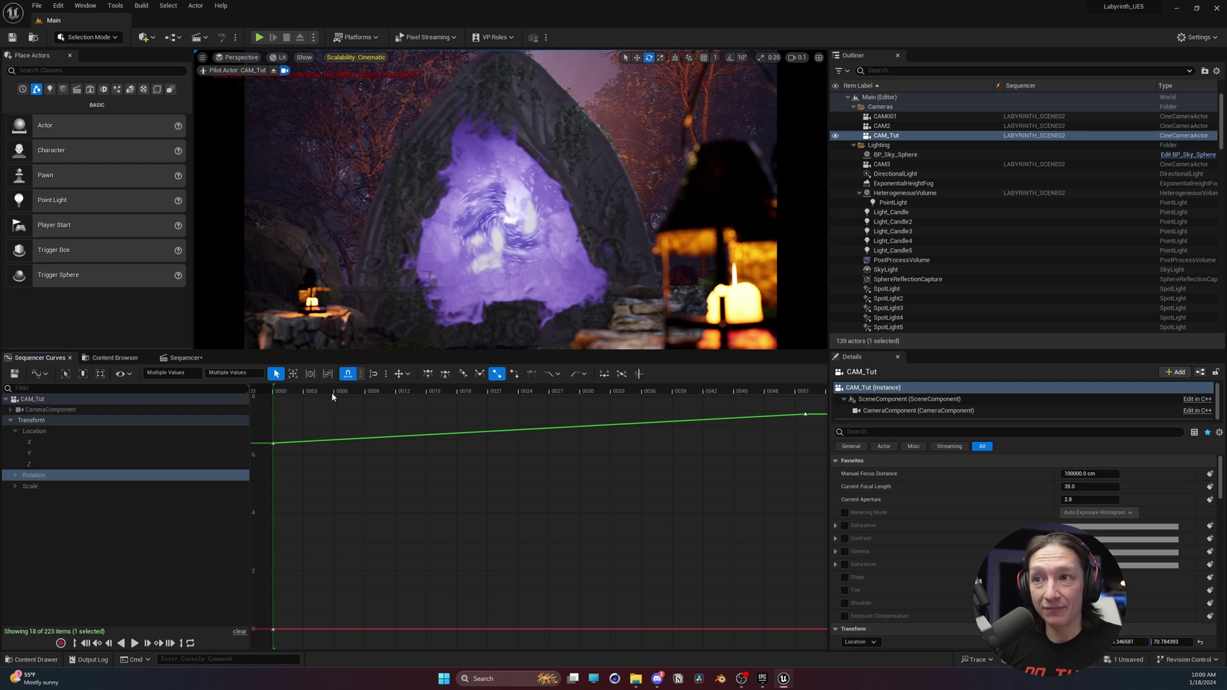
pyautogui.press('space')
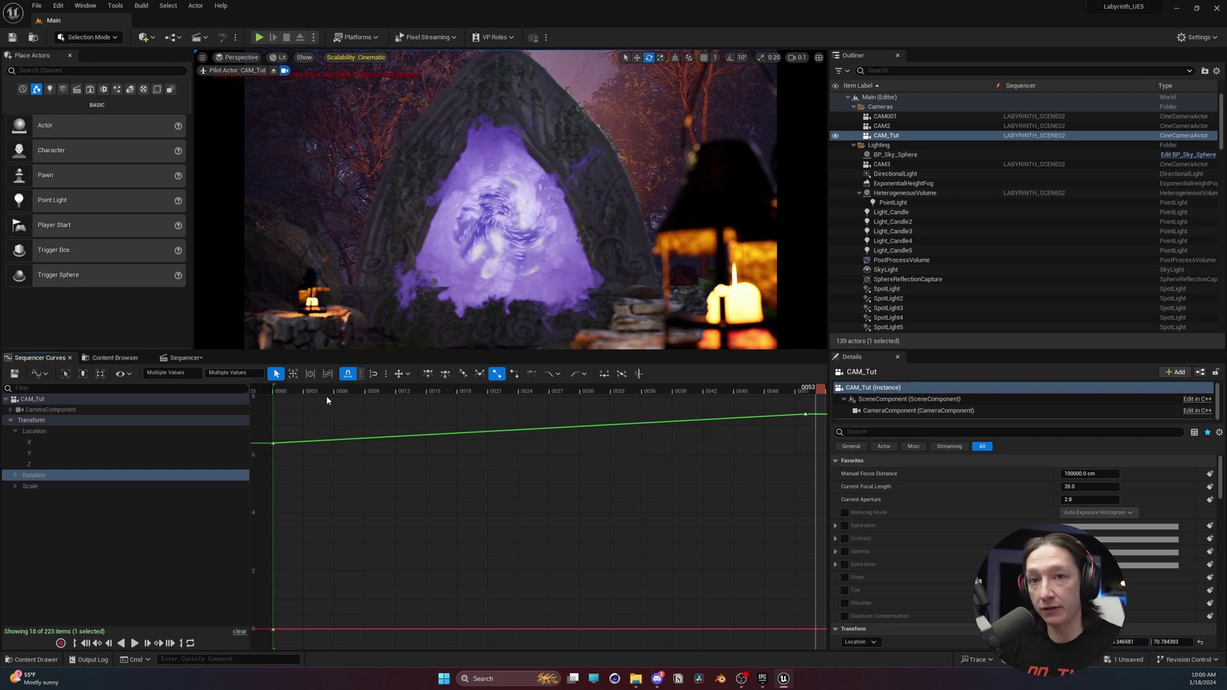
# Close the curves view, preview the shot, and return to frame 0
pyautogui.click(70, 358)
pyautogui.click(108, 357)
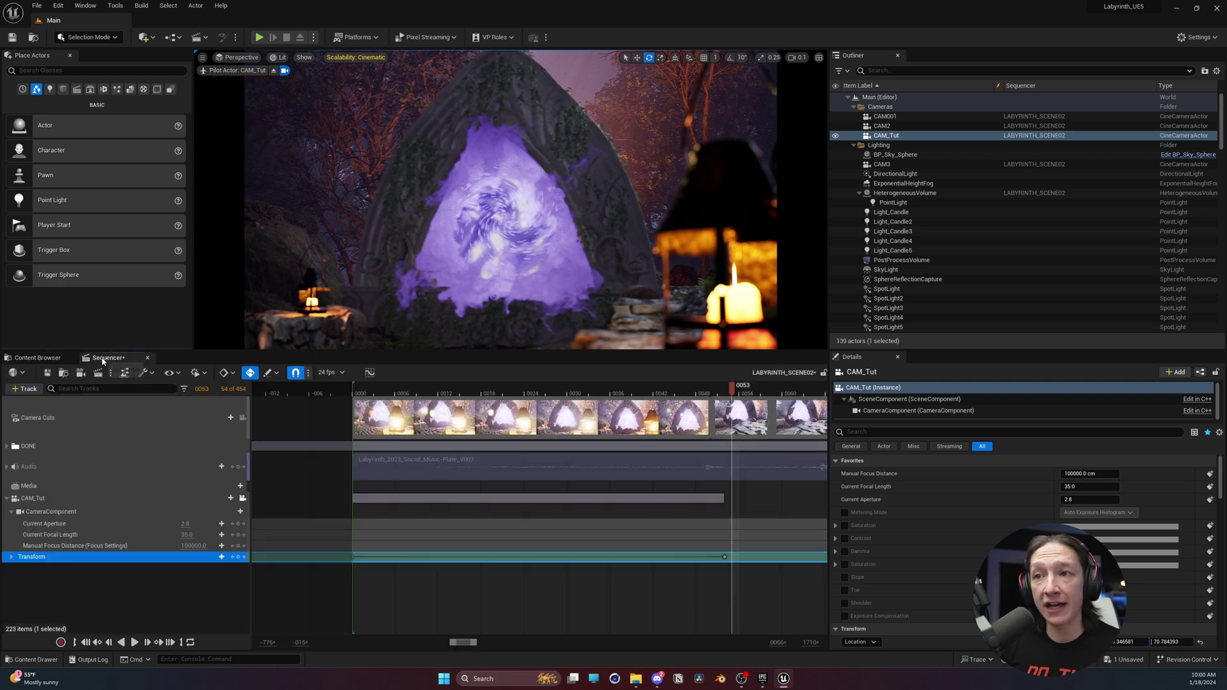
pyautogui.click(396, 394)
pyautogui.press('space')
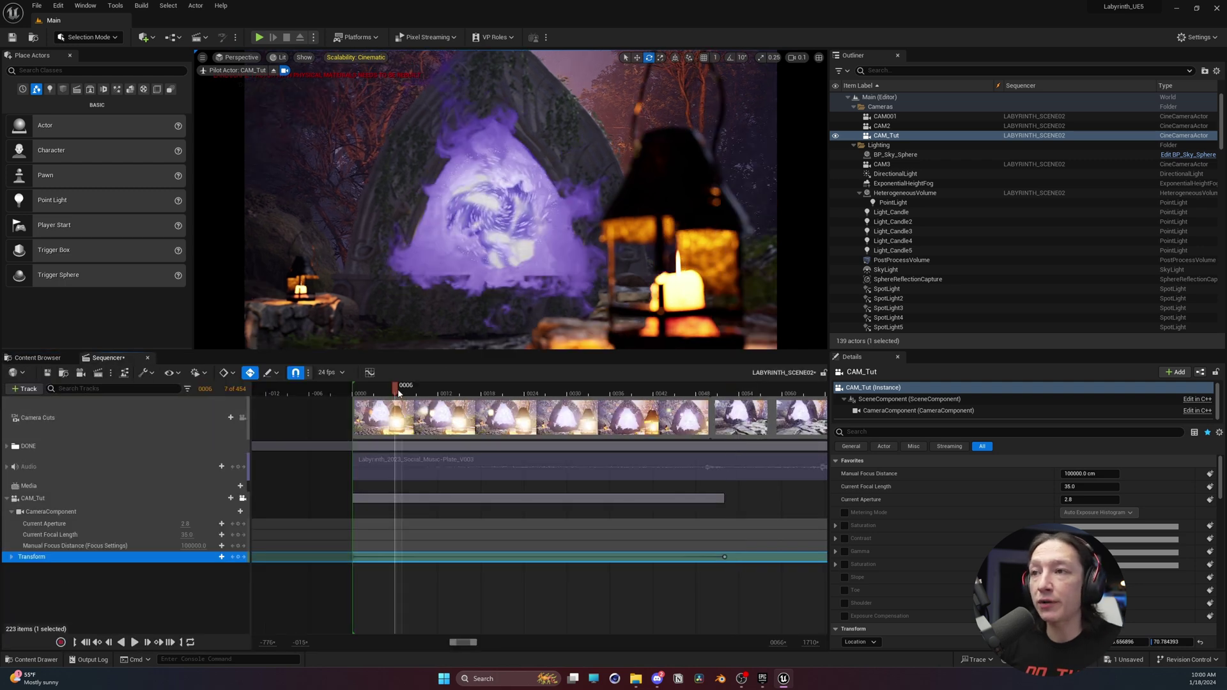
pyautogui.press('space')
pyautogui.press('Up')
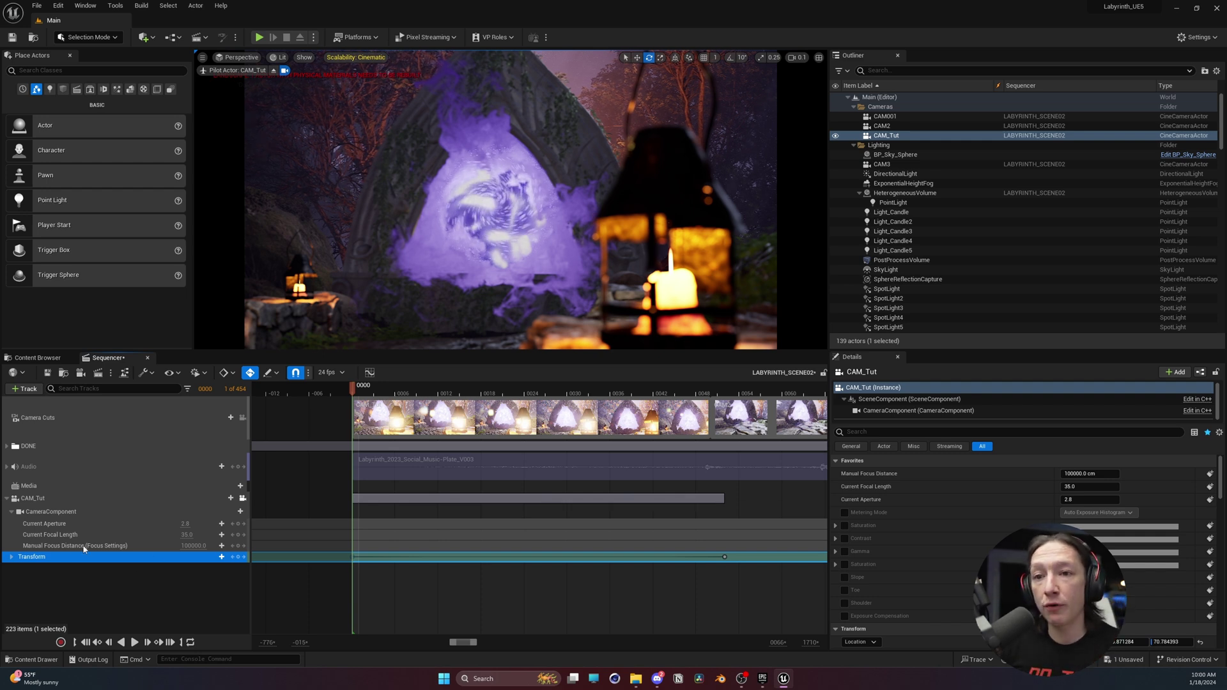
# Key Manual Focus Distance at frame 0 and lower it to 126.792587 cm so the lantern is sharp
pyautogui.click(121, 547)
pyautogui.click(239, 547)
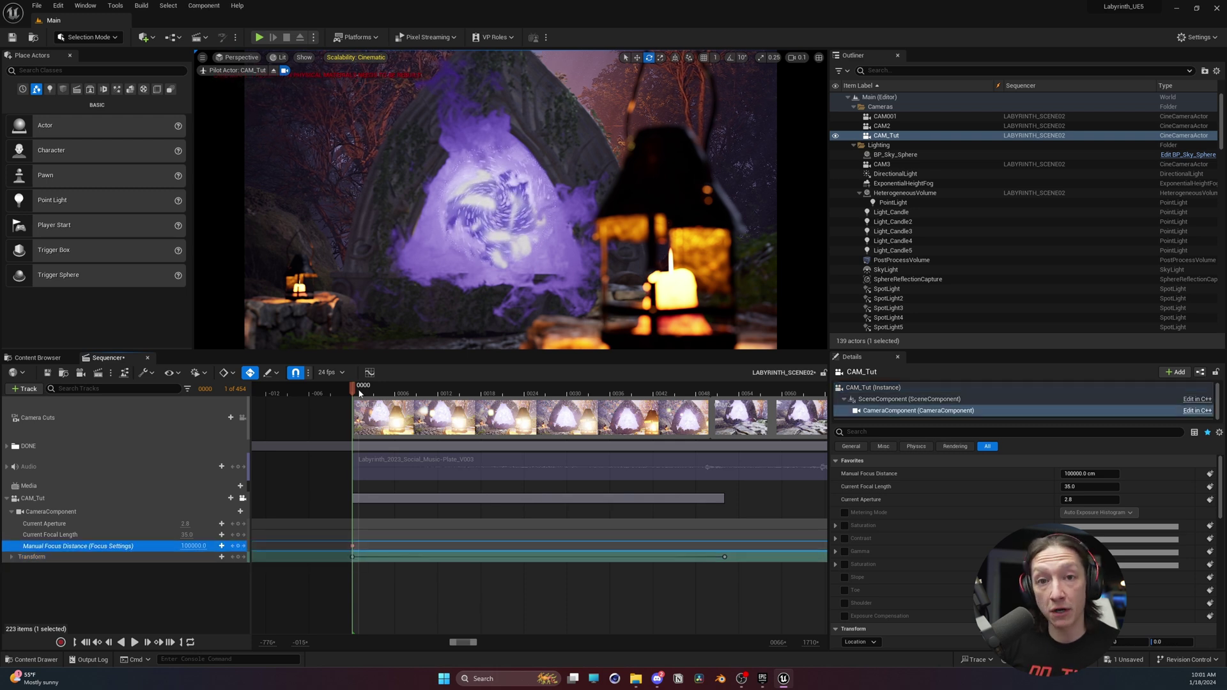
pyautogui.moveTo(197, 547); pyautogui.dragTo(158, 548)
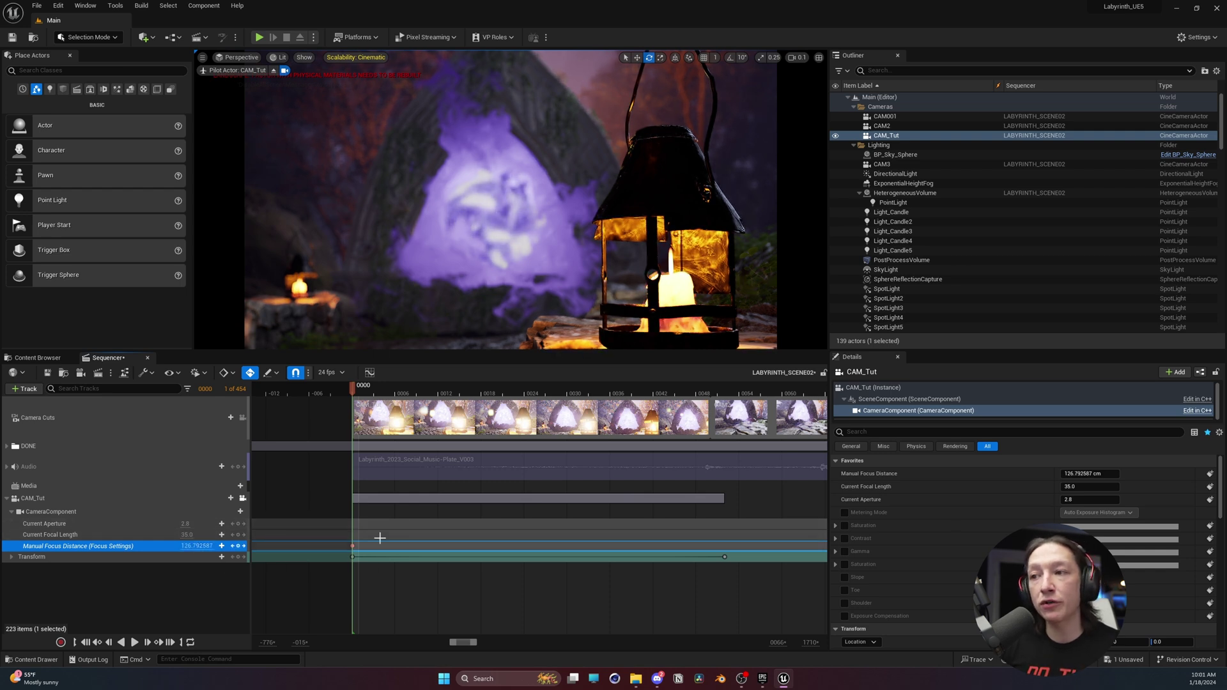
# At frame 52, key Manual Focus Distance out to 10104.12 cm to focus on the portal
pyautogui.click(718, 391)
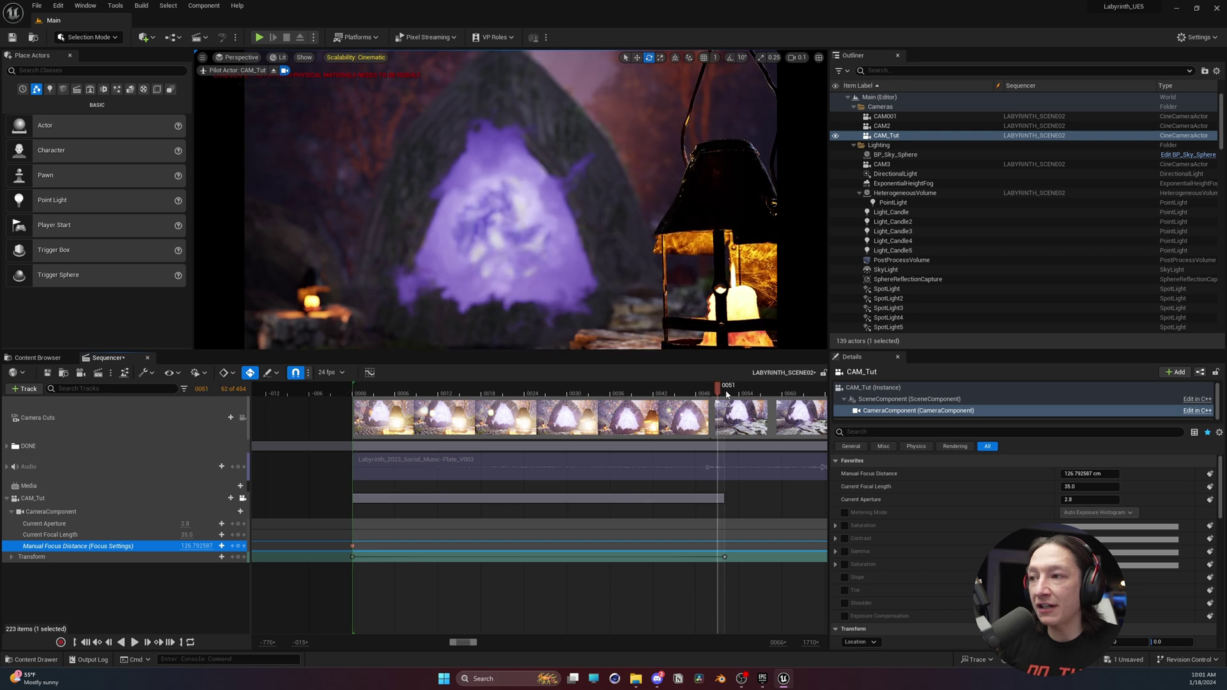
pyautogui.moveTo(726, 394); pyautogui.dragTo(730, 395)
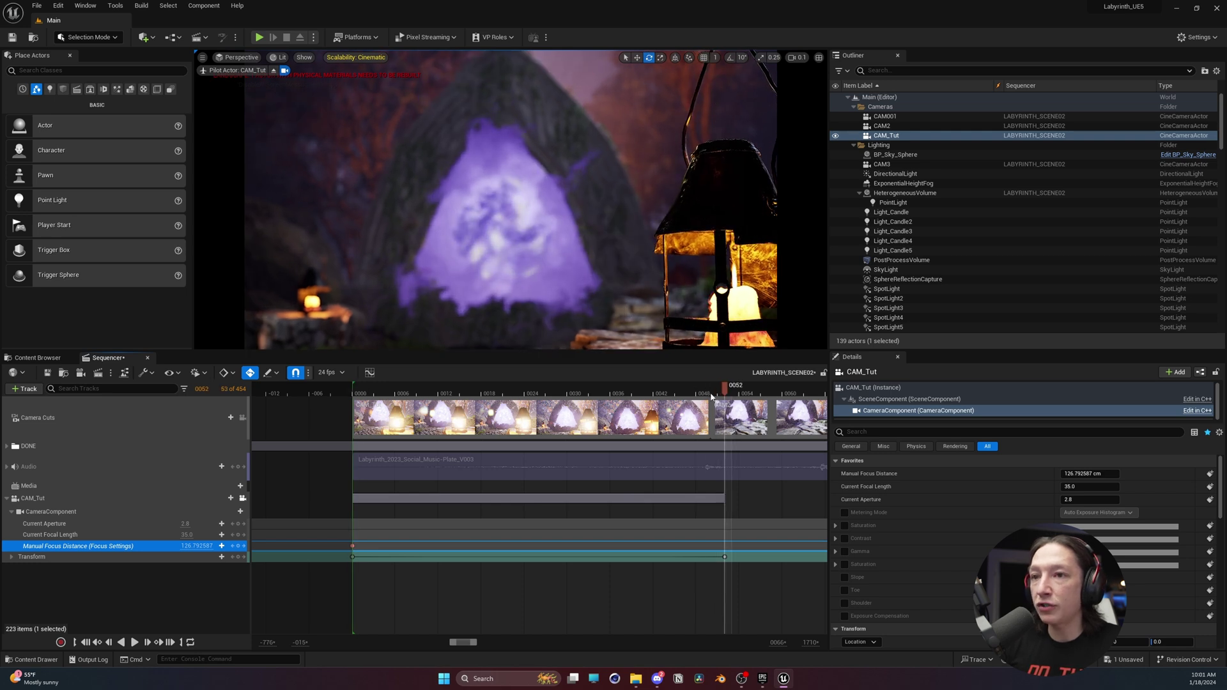
pyautogui.moveTo(196, 547); pyautogui.dragTo(396, 547)
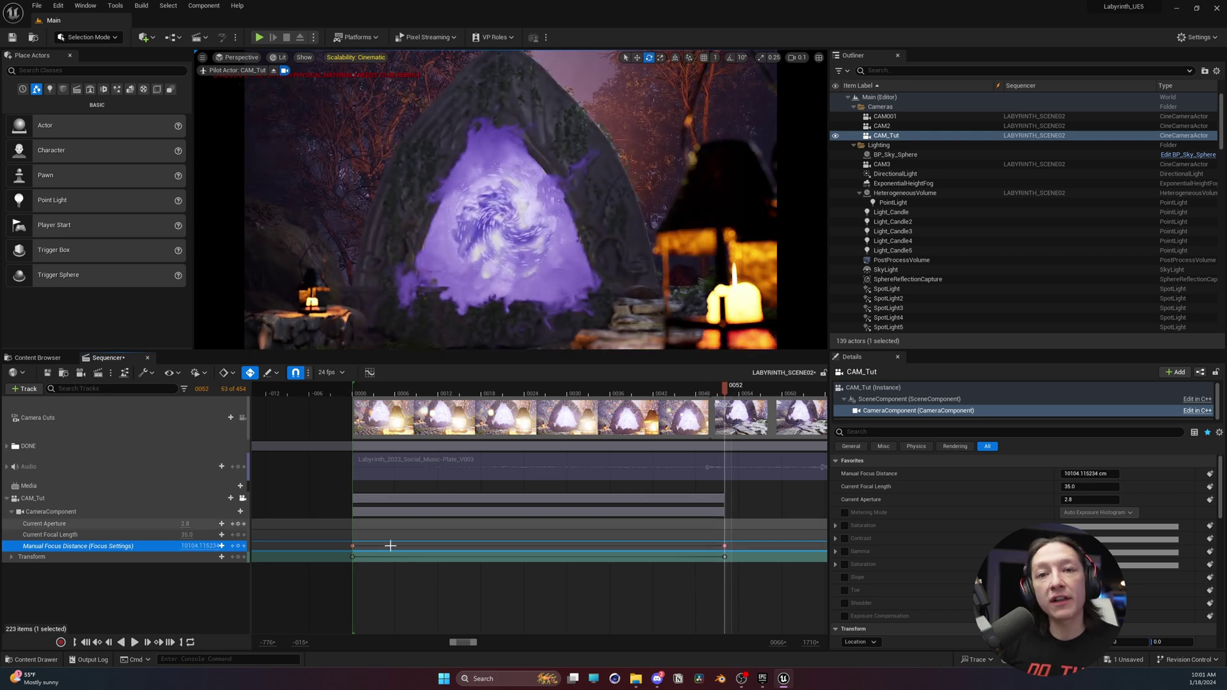
# Scrub and step through the opening frames to watch the focus shift
pyautogui.click(414, 393)
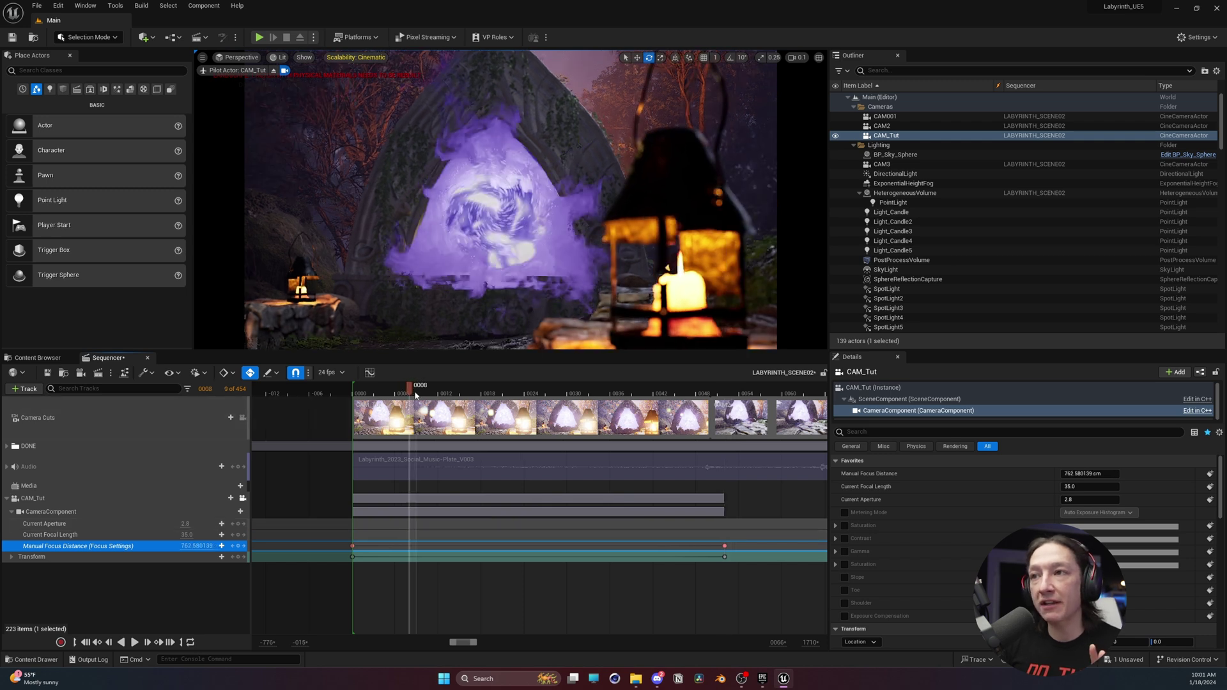
pyautogui.moveTo(415, 395); pyautogui.dragTo(379, 409)
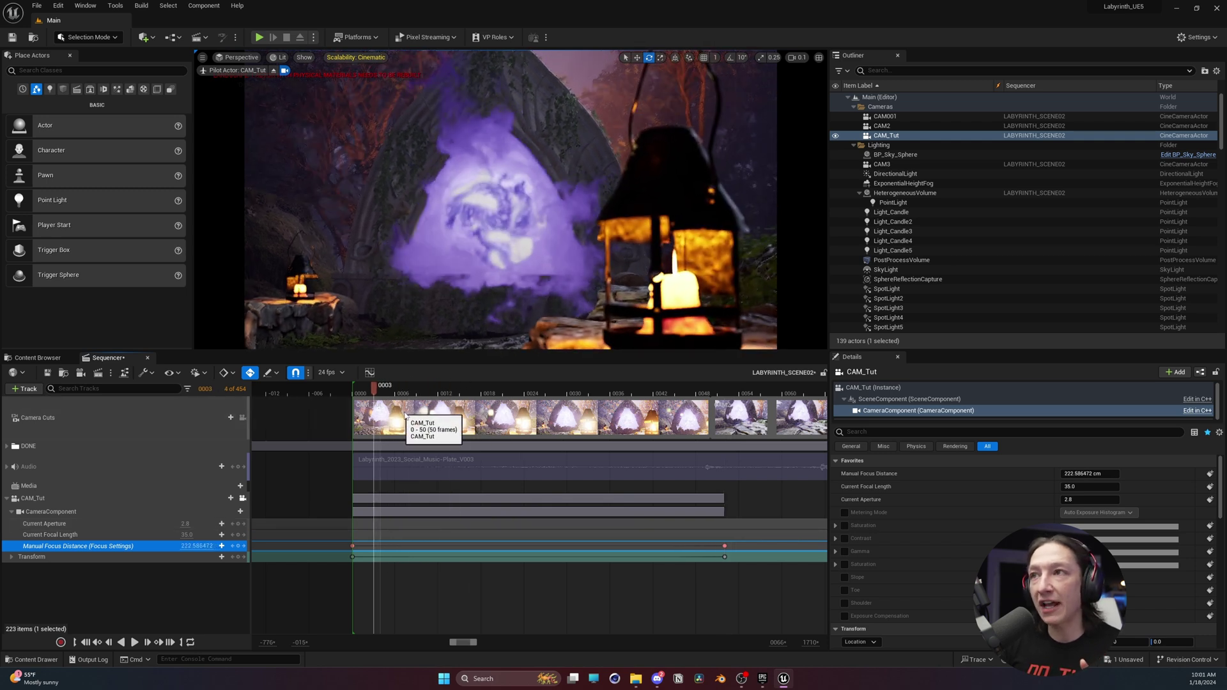
pyautogui.press('Right')
pyautogui.press('Right')
pyautogui.press('Right')
pyautogui.press('Right')
pyautogui.press('Right')
pyautogui.press('Right')
pyautogui.press('Right')
pyautogui.press('Right')
pyautogui.press('Right')
pyautogui.press('Right')
pyautogui.press('Right')
pyautogui.press('Right')
pyautogui.press('Right')
pyautogui.press('Right')
pyautogui.press('Right')
pyautogui.press('Right')
pyautogui.press('Right')
pyautogui.press('Right')
pyautogui.press('Right')
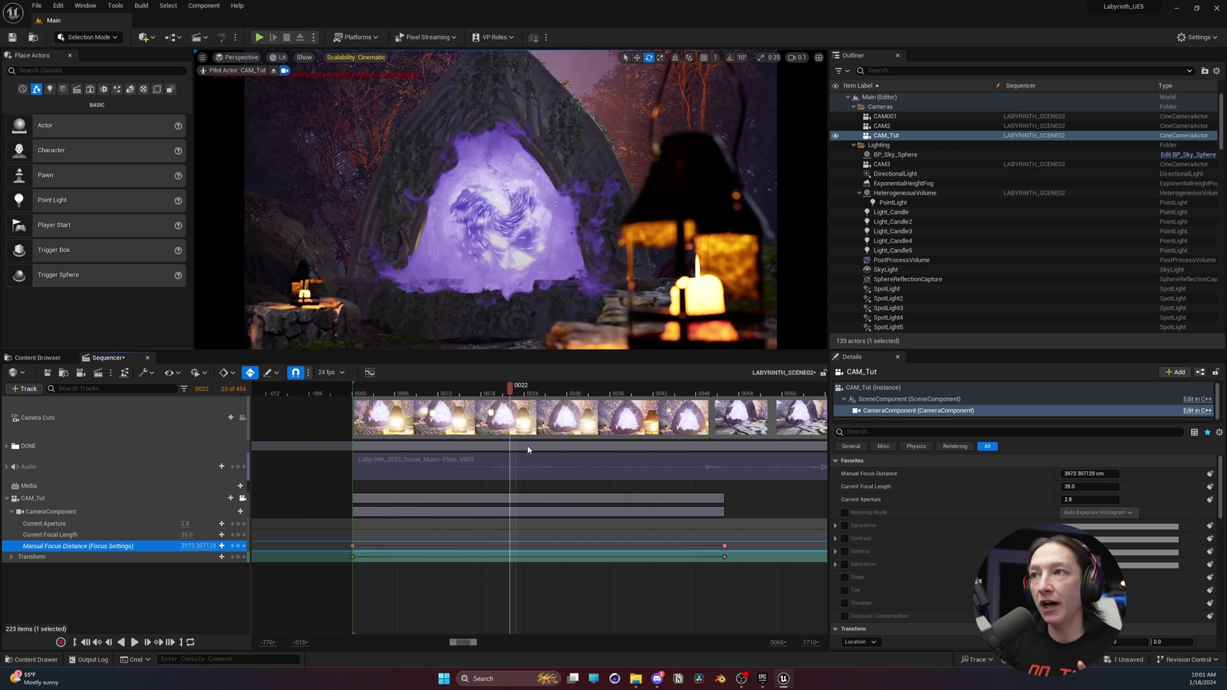
pyautogui.press('Right')
pyautogui.press('Right')
pyautogui.press('Right')
pyautogui.press('Right')
pyautogui.press('Right')
pyautogui.press('Right')
pyautogui.press('Right')
pyautogui.press('Right')
pyautogui.press('Right')
pyautogui.press('Right')
pyautogui.press('Right')
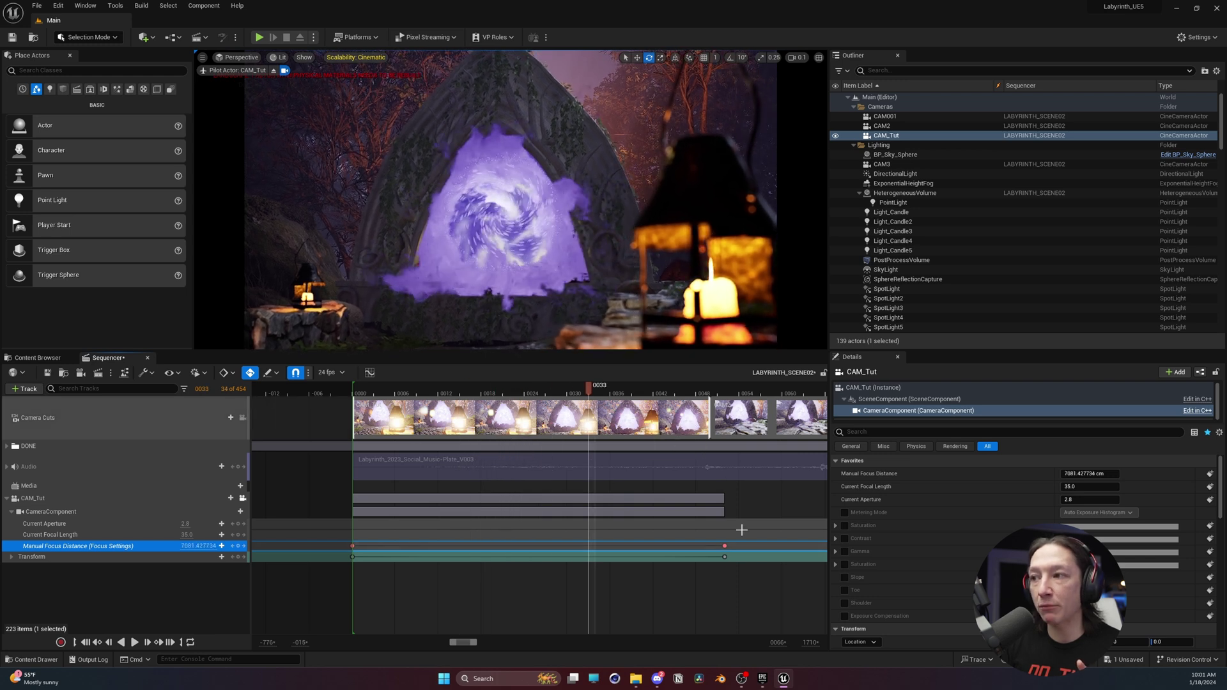
pyautogui.press('Right')
pyautogui.press('Right')
pyautogui.press('Right')
pyautogui.press('Right')
pyautogui.press('Right')
pyautogui.press('Right')
pyautogui.press('Right')
pyautogui.press('Right')
pyautogui.press('Right')
pyautogui.press('Right')
# Move the portal focus key to frame 41 and the lantern focus key to about frame 10
pyautogui.moveTo(724, 545); pyautogui.dragTo(648, 546)
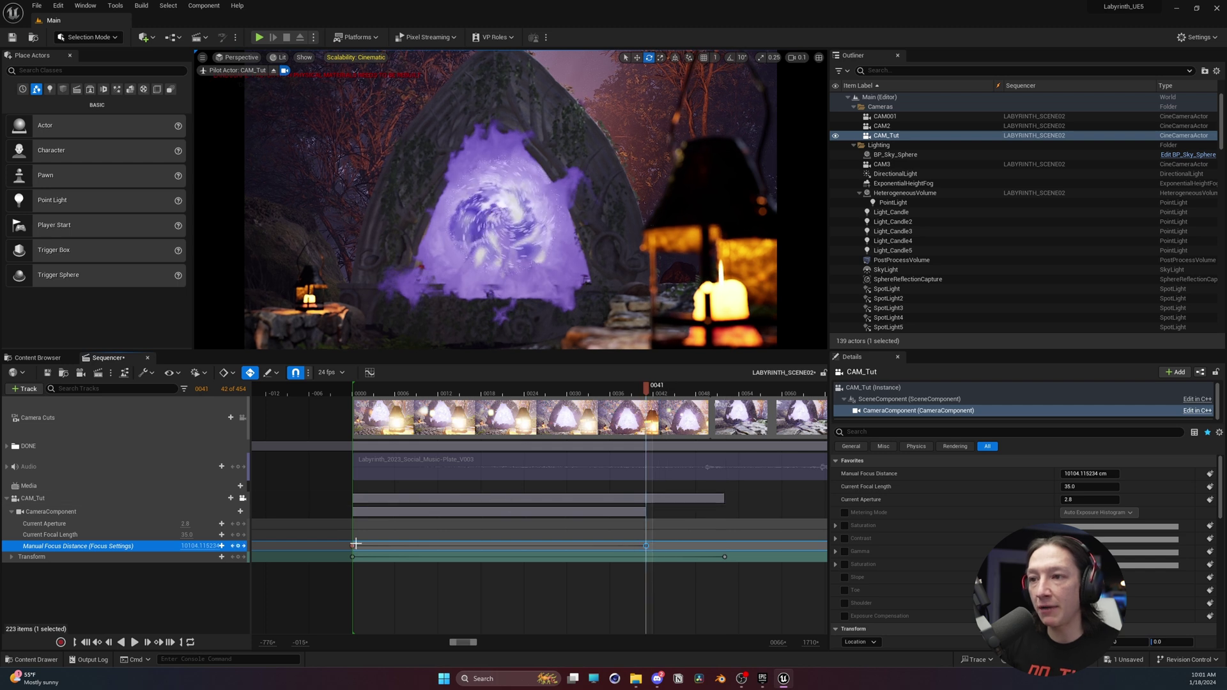
pyautogui.moveTo(352, 547); pyautogui.dragTo(445, 549)
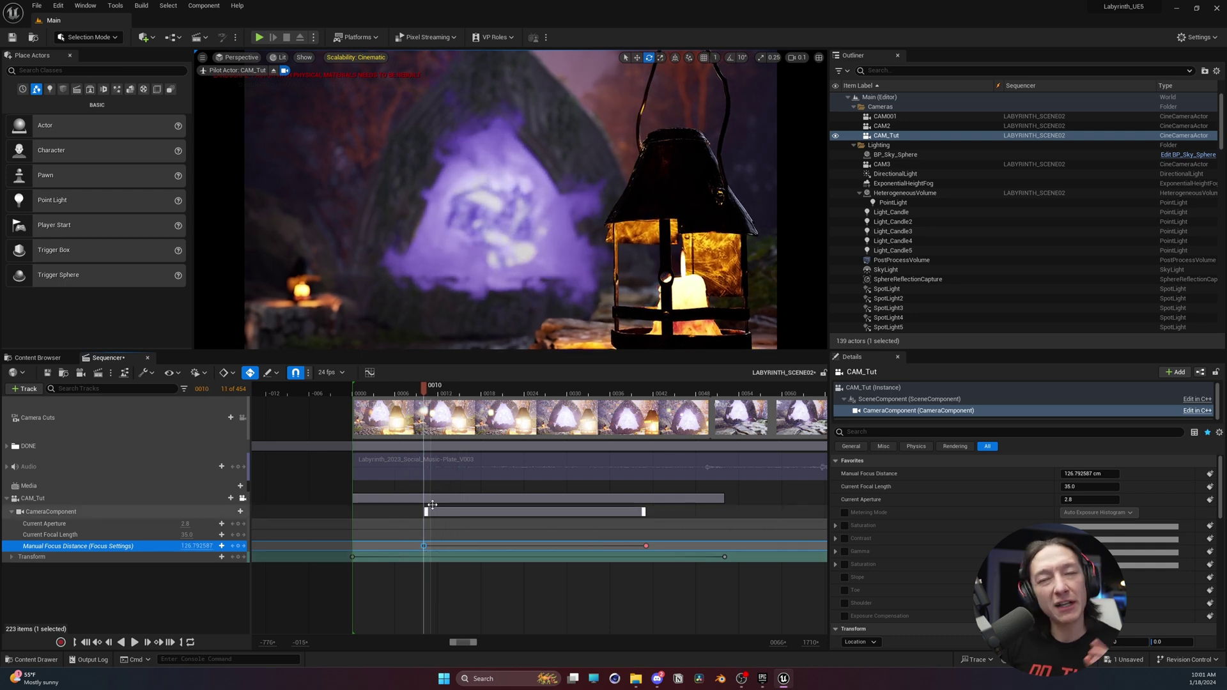
pyautogui.moveTo(421, 389); pyautogui.dragTo(388, 395)
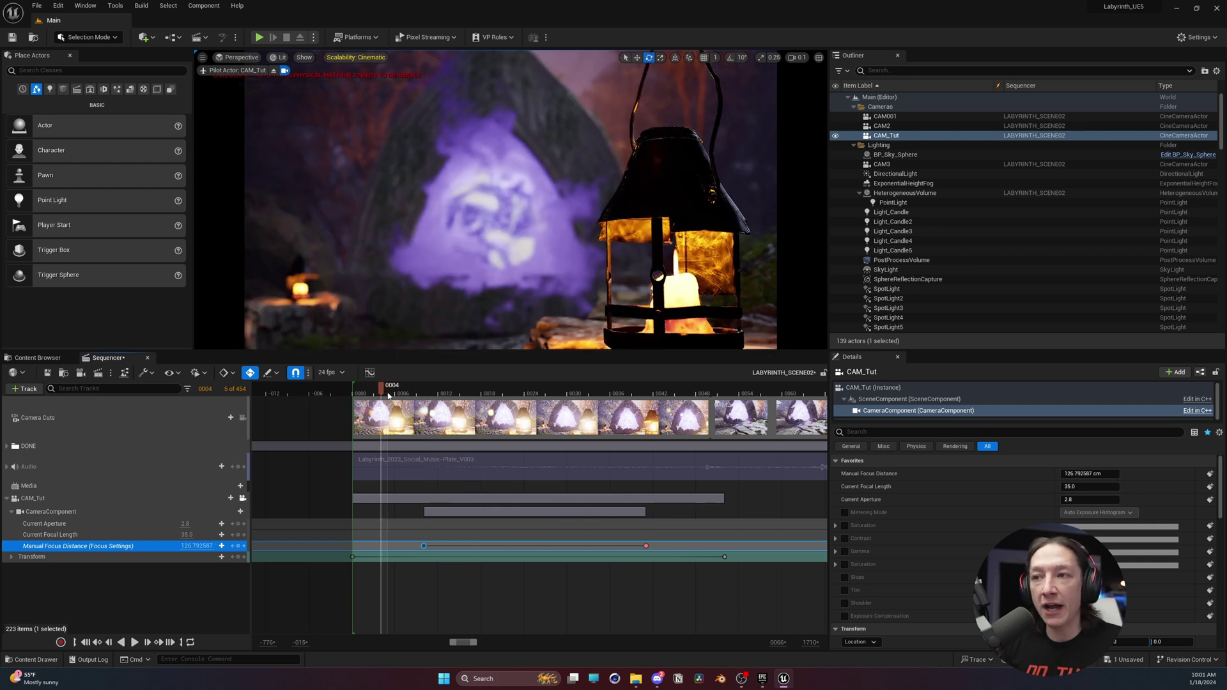
# Play the shot from its first frame to preview the rack focus
pyautogui.click(357, 394)
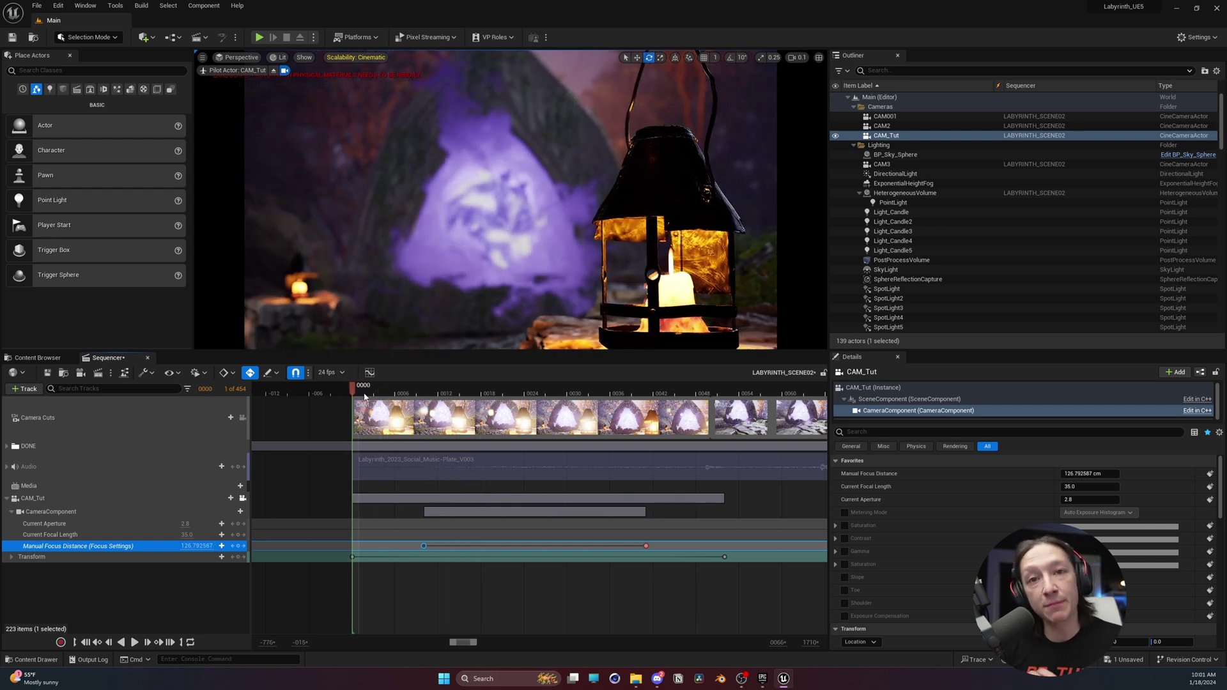
pyautogui.press('space')
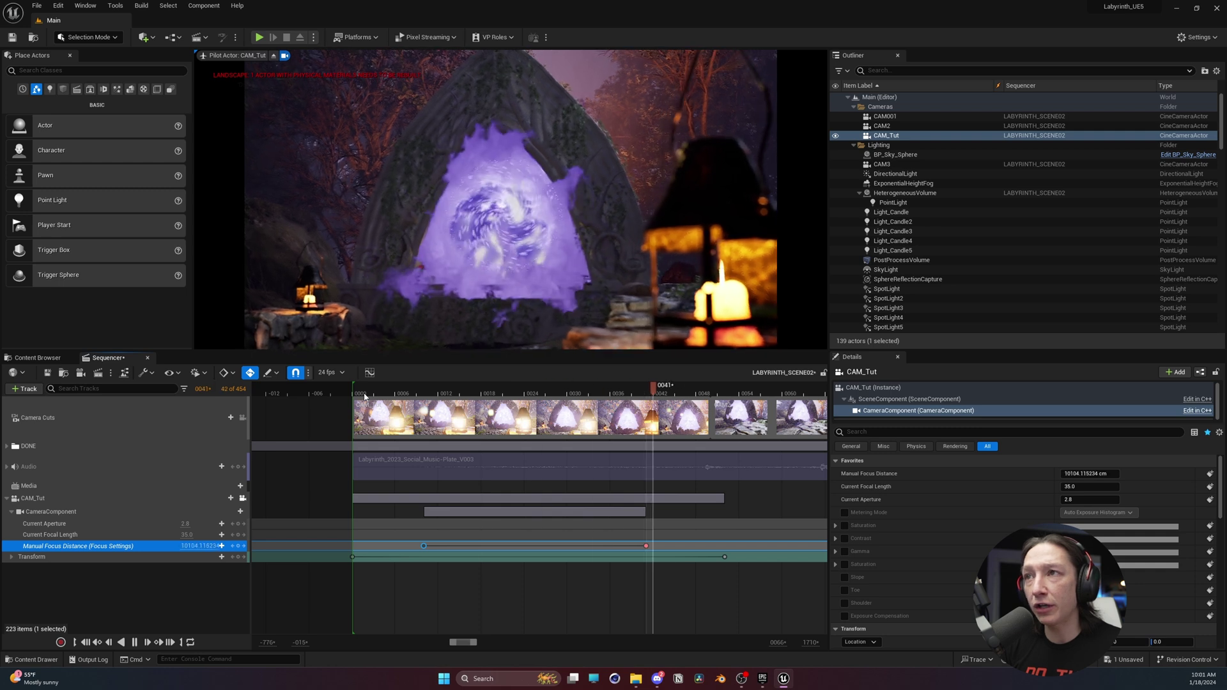
pyautogui.press('space')
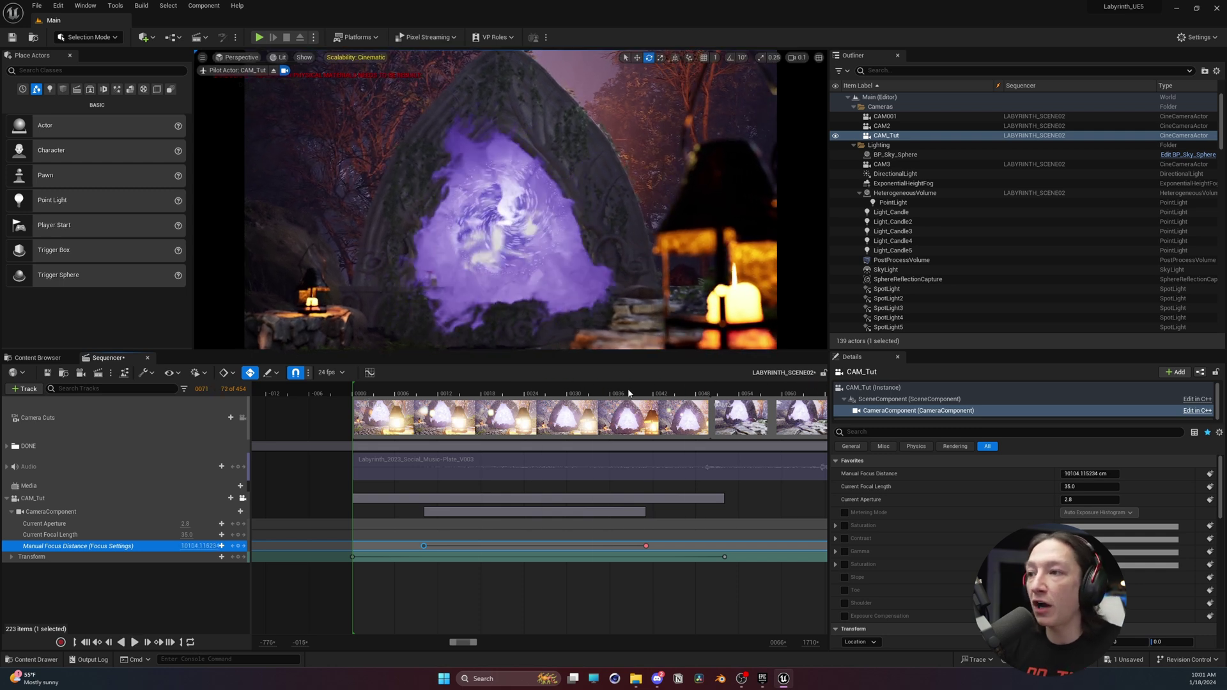
# Check the focus distance at frame 41 without changing it, then save the level and sequence
pyautogui.click(645, 391)
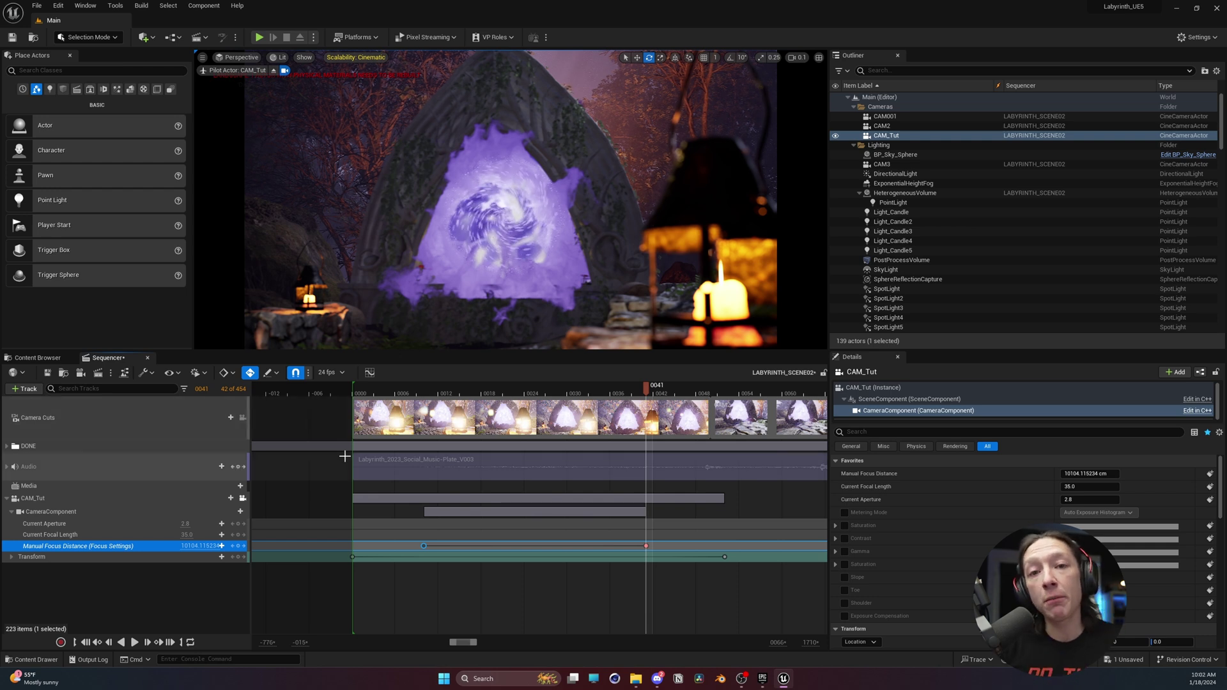
pyautogui.click(200, 545)
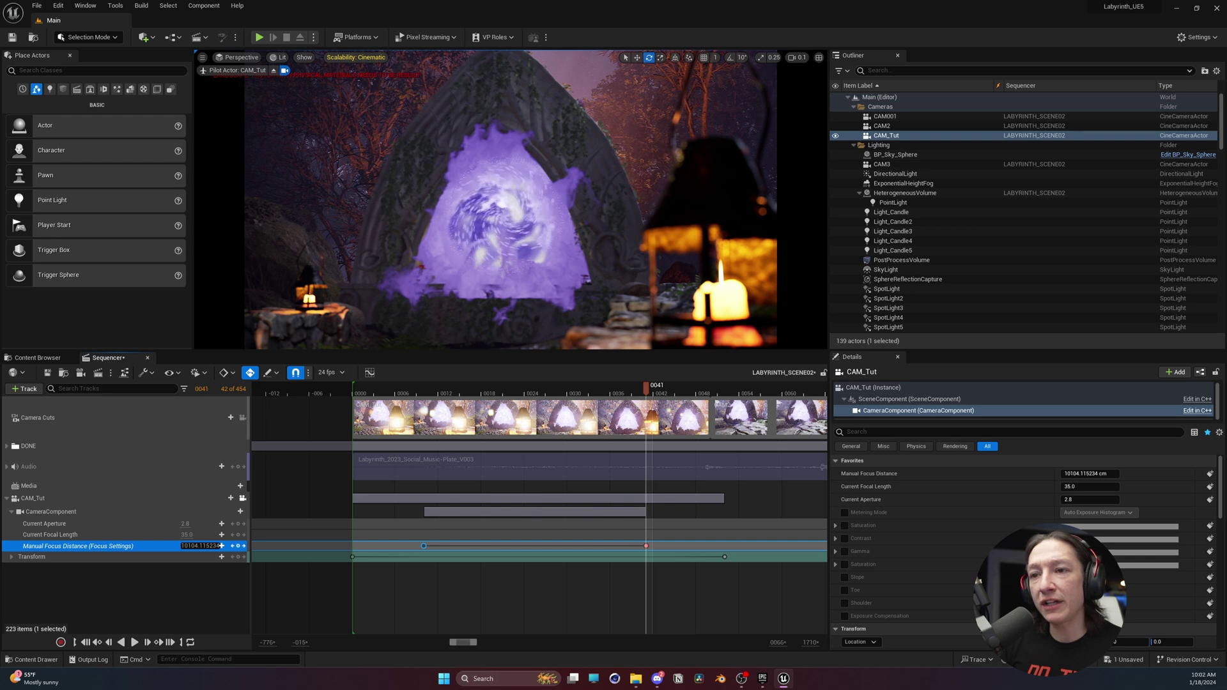
pyautogui.press('Return')
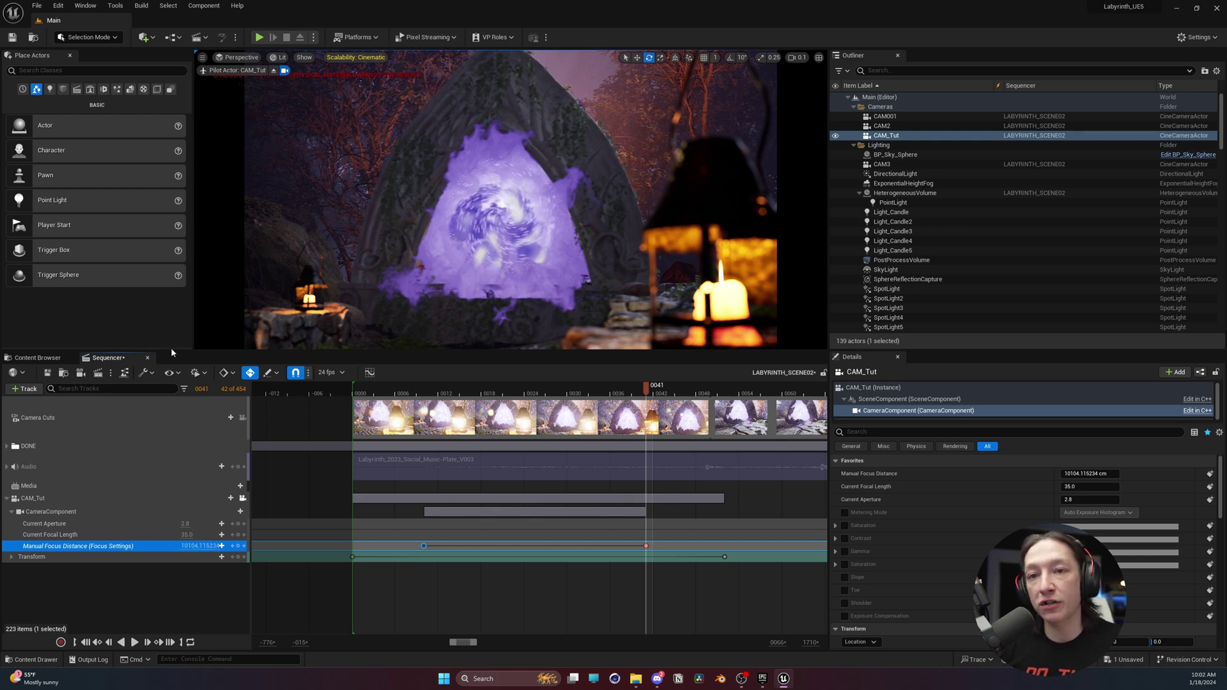
pyautogui.hotkey('ctrl', 's')
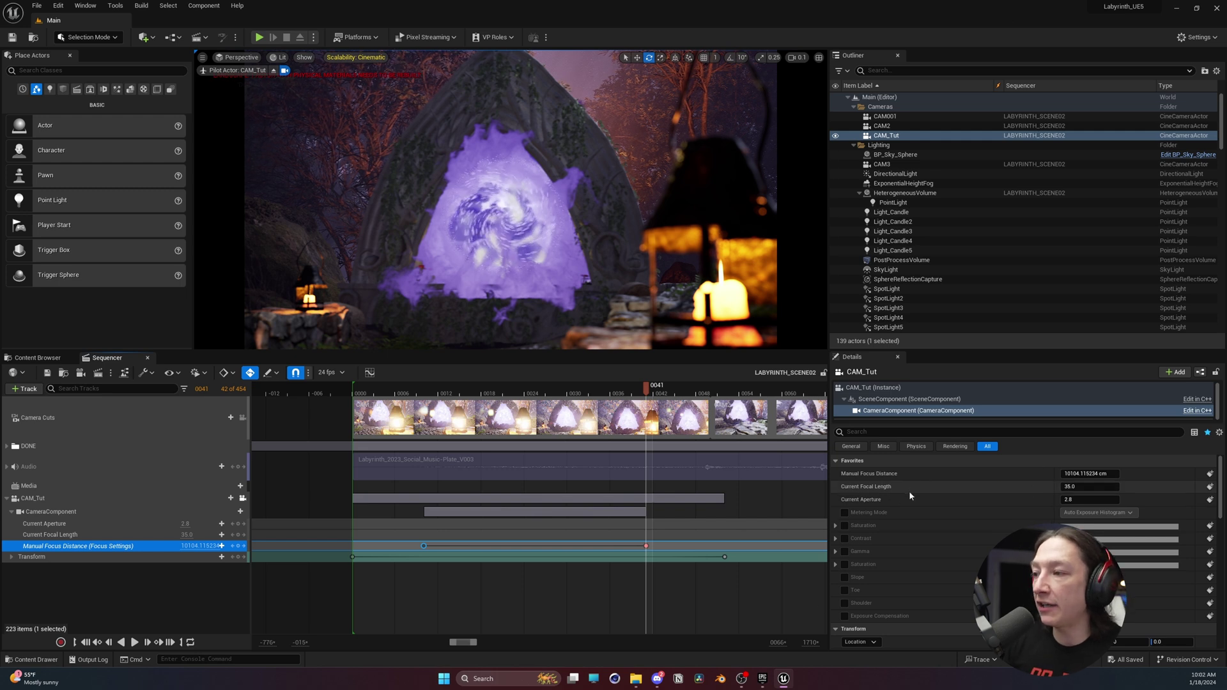
# Select CAM_Tut, open Focus Settings, and eyedrop the portal to set focus distance 865.293152 cm
pyautogui.scroll(-3, 909, 490)
pyautogui.click(884, 136)
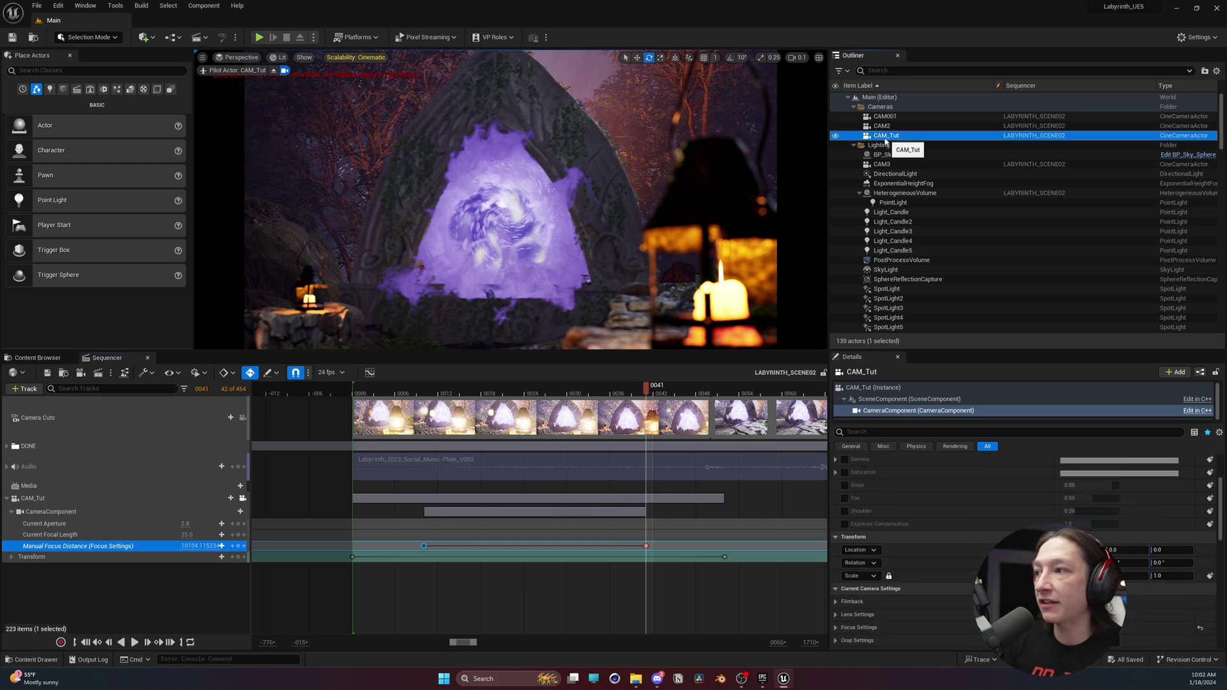
pyautogui.scroll(-6, 949, 548)
pyautogui.scroll(4, 948, 546)
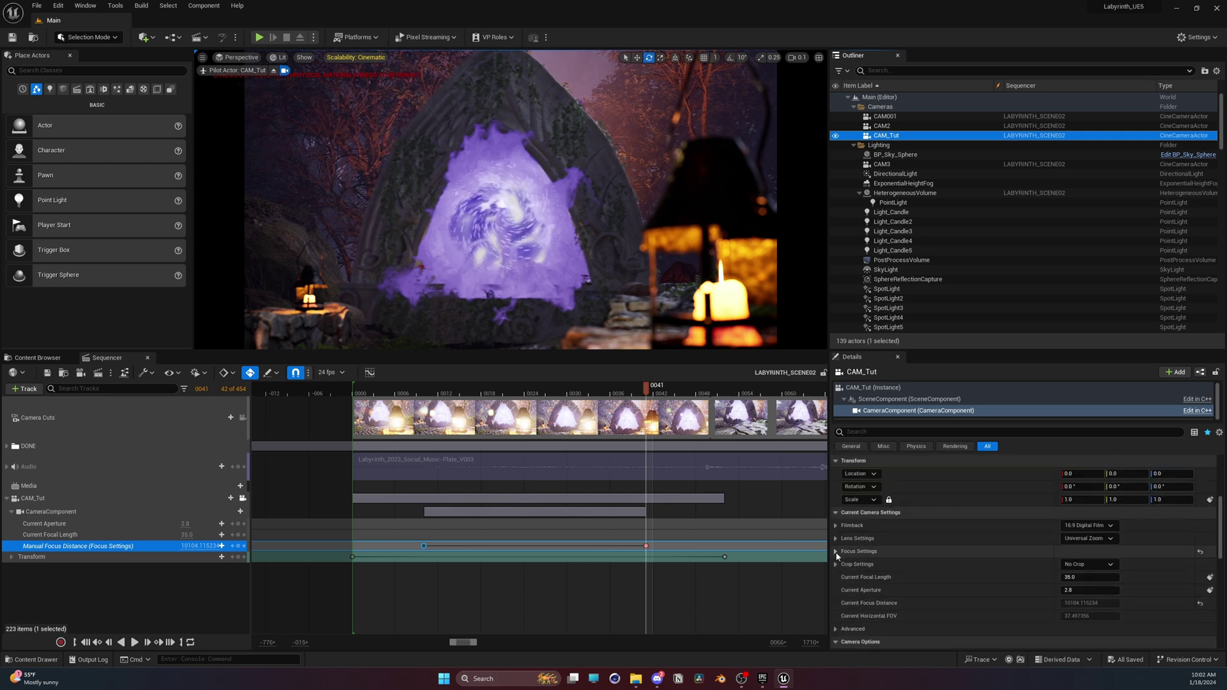
pyautogui.click(836, 552)
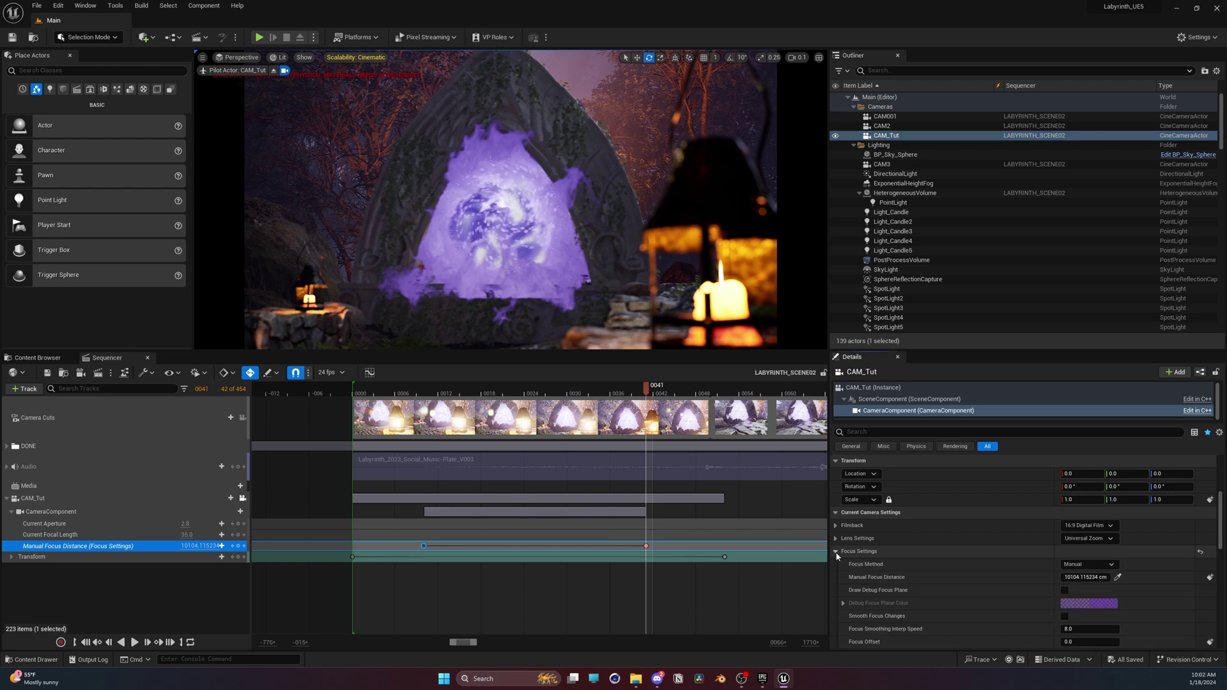
pyautogui.click(1120, 579)
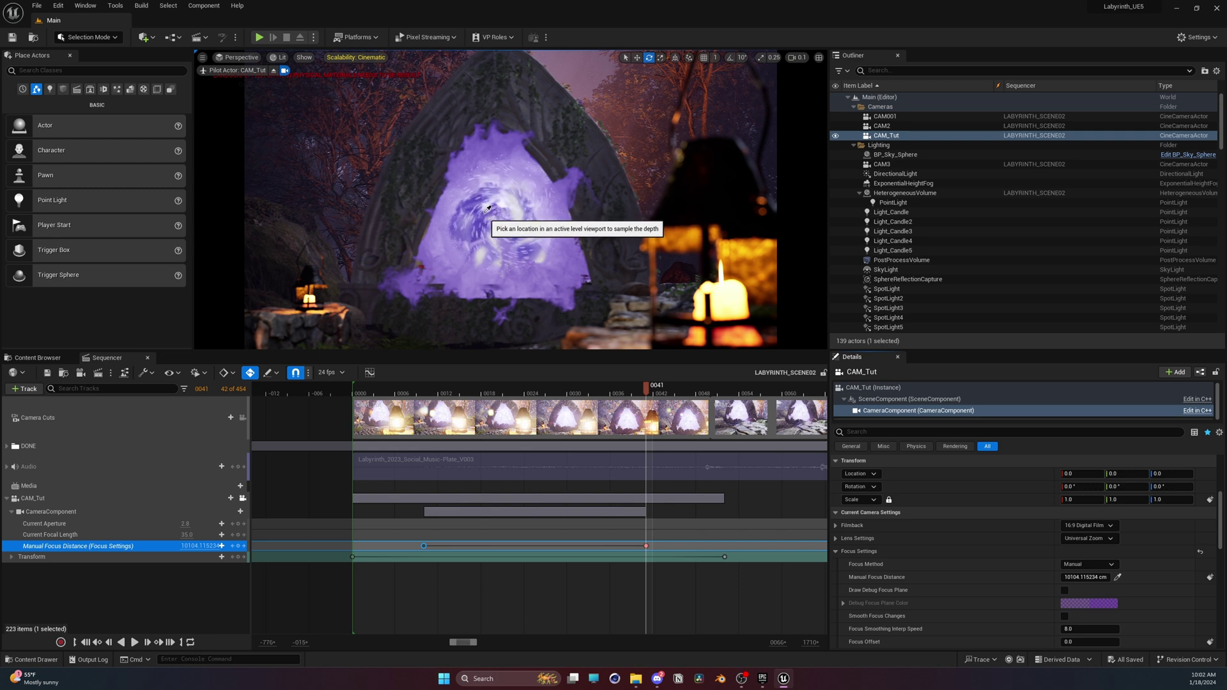
pyautogui.click(451, 142)
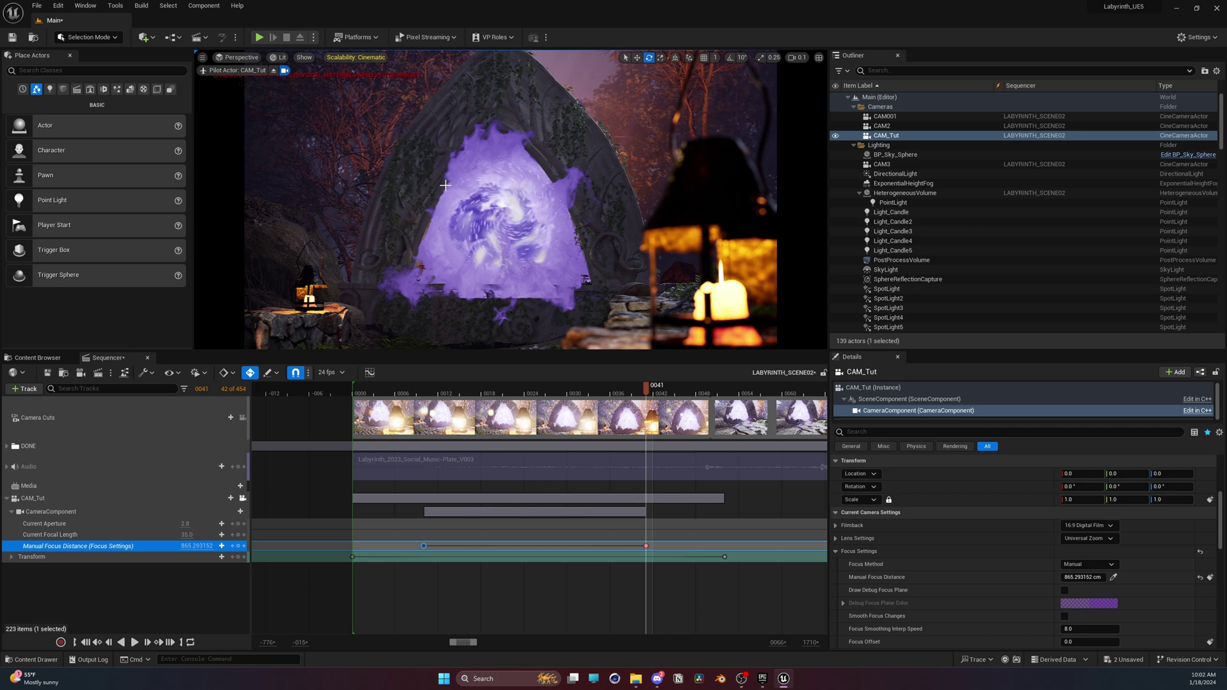
pyautogui.click(460, 389)
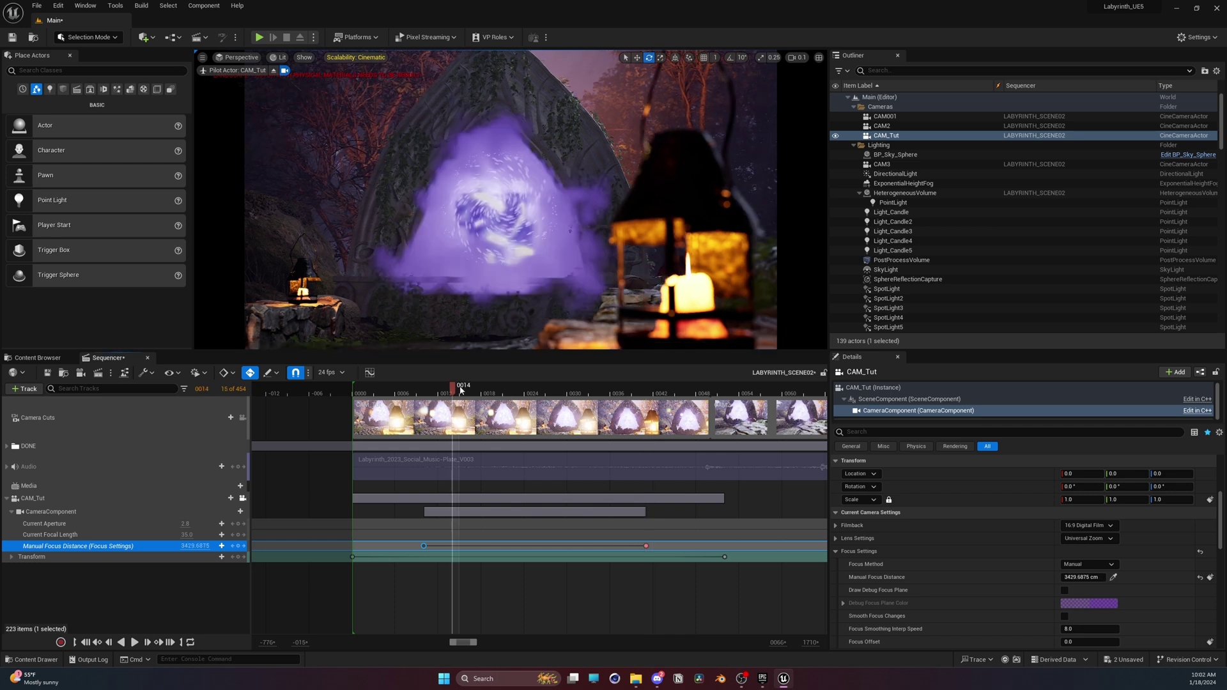
pyautogui.press('Up')
pyautogui.press('space')
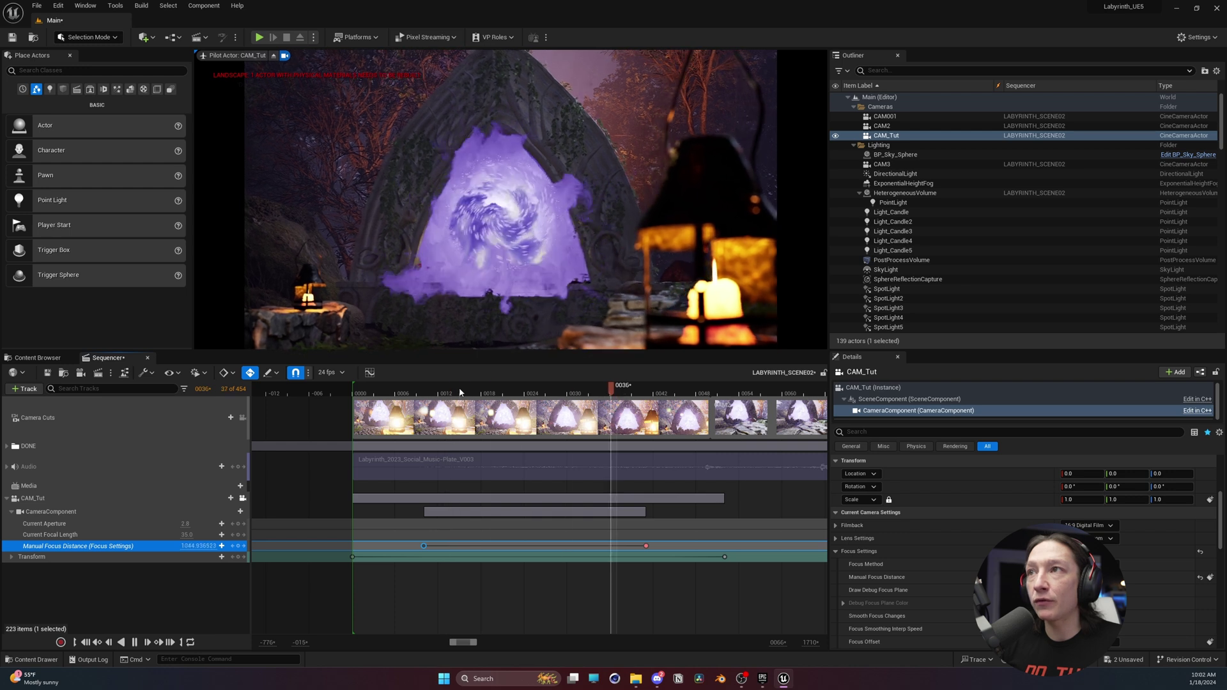
pyautogui.press('space')
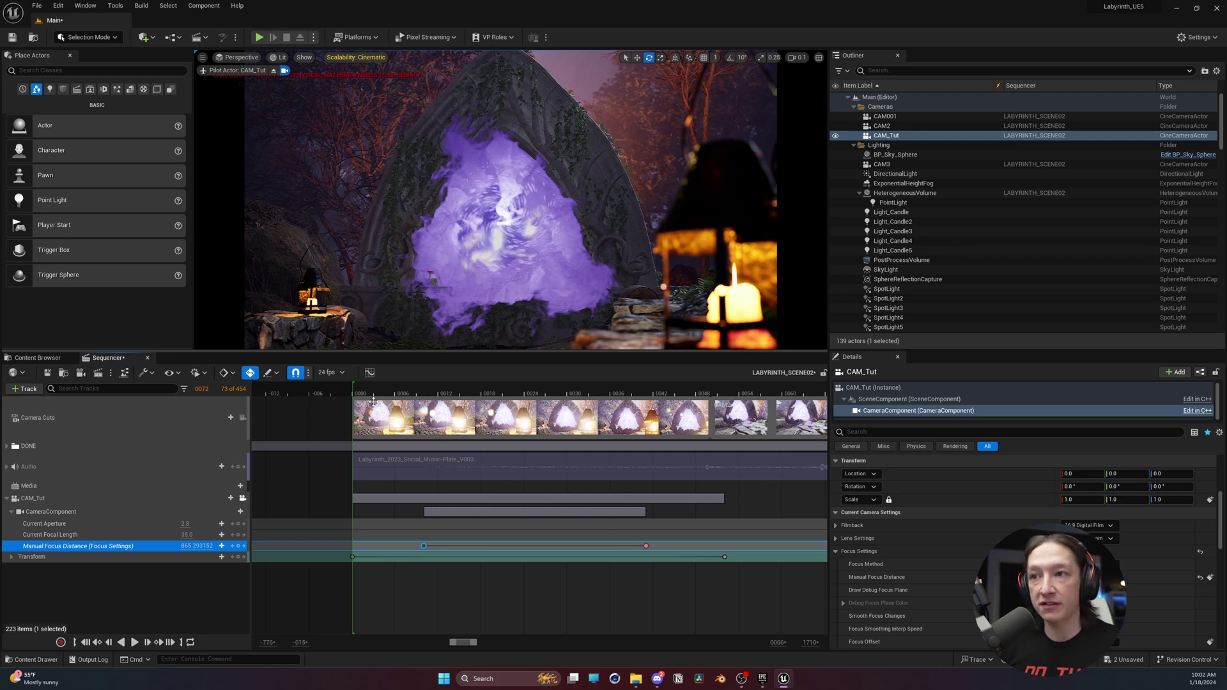
# Lock the viewport to Camera Cuts and play the full sequence from frame 0 past CAM_Tut
pyautogui.click(243, 418)
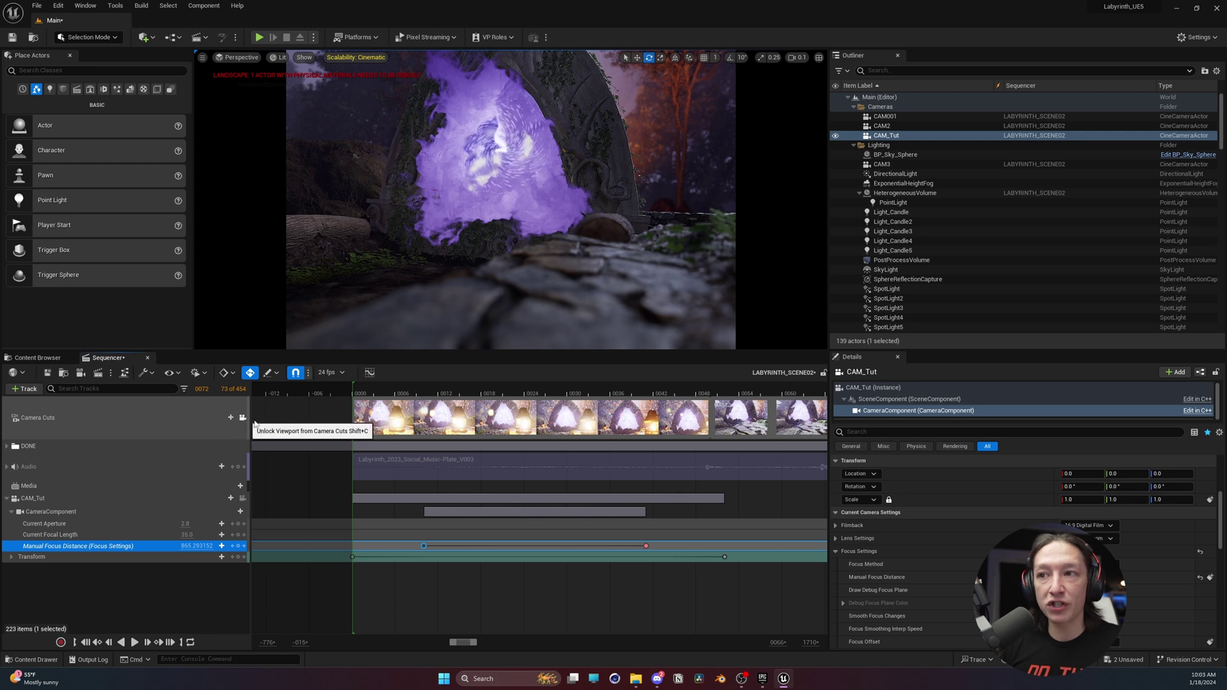
pyautogui.click(390, 395)
pyautogui.press('Up')
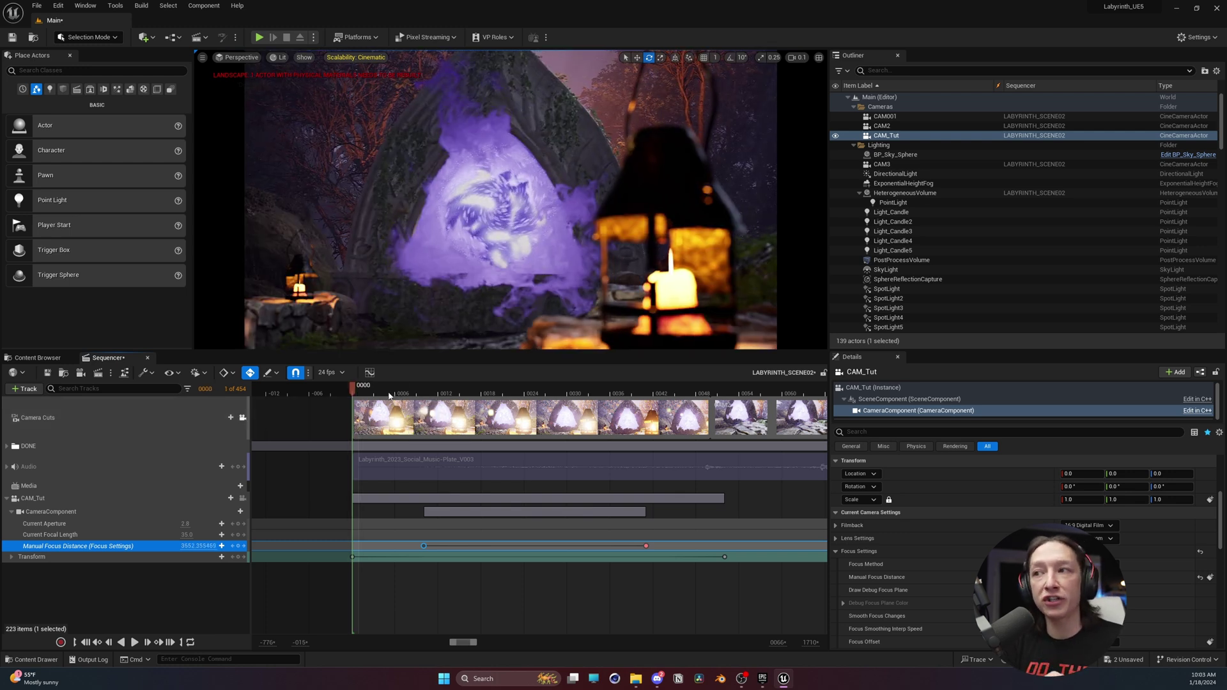
pyautogui.keyDown('ctrl'); pyautogui.scroll(-5, 484, 437); pyautogui.keyUp('ctrl')
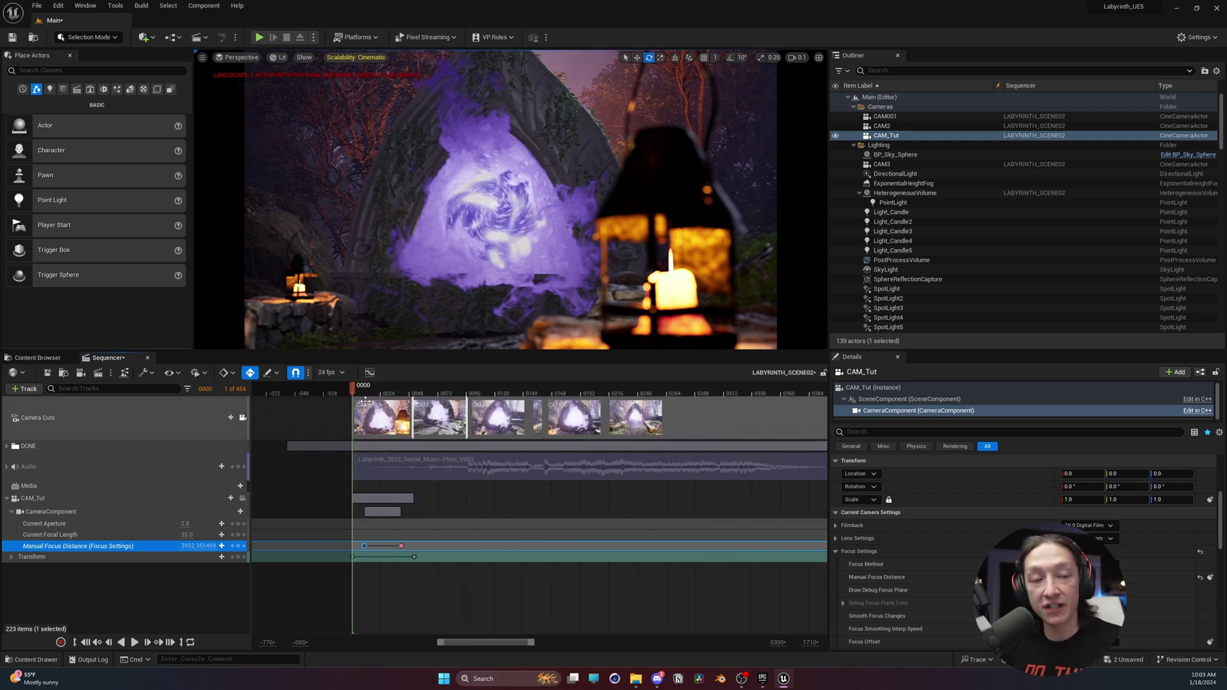
pyautogui.press('space')
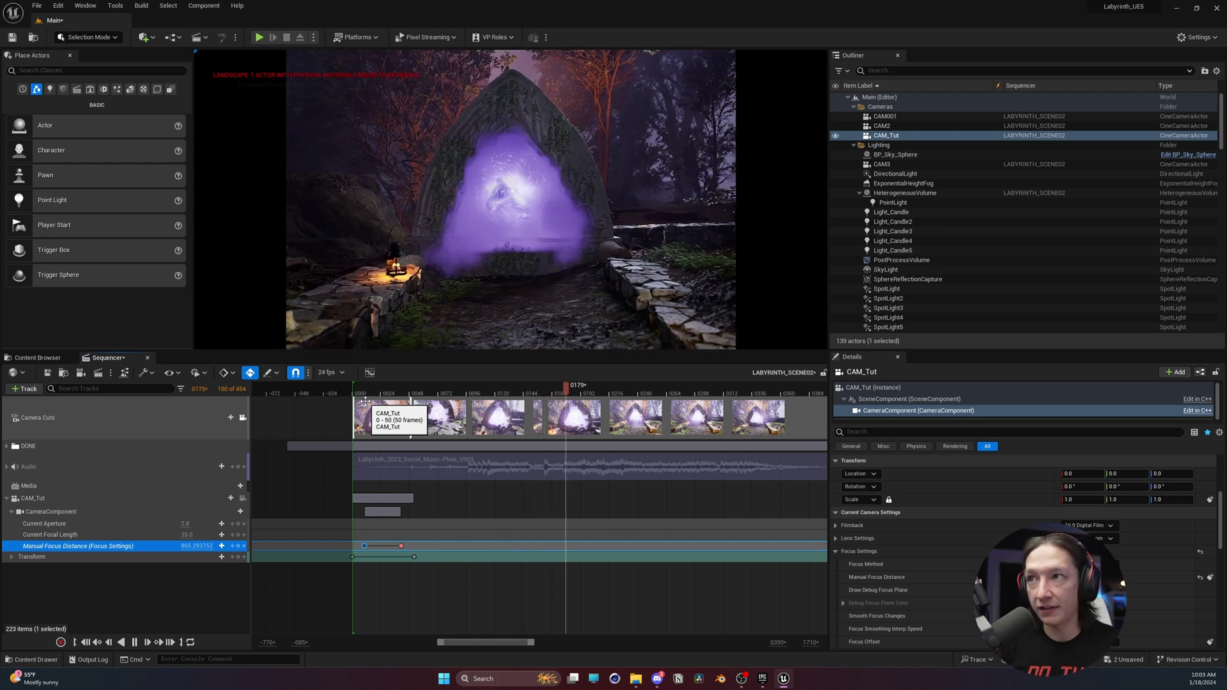
pyautogui.press('space')
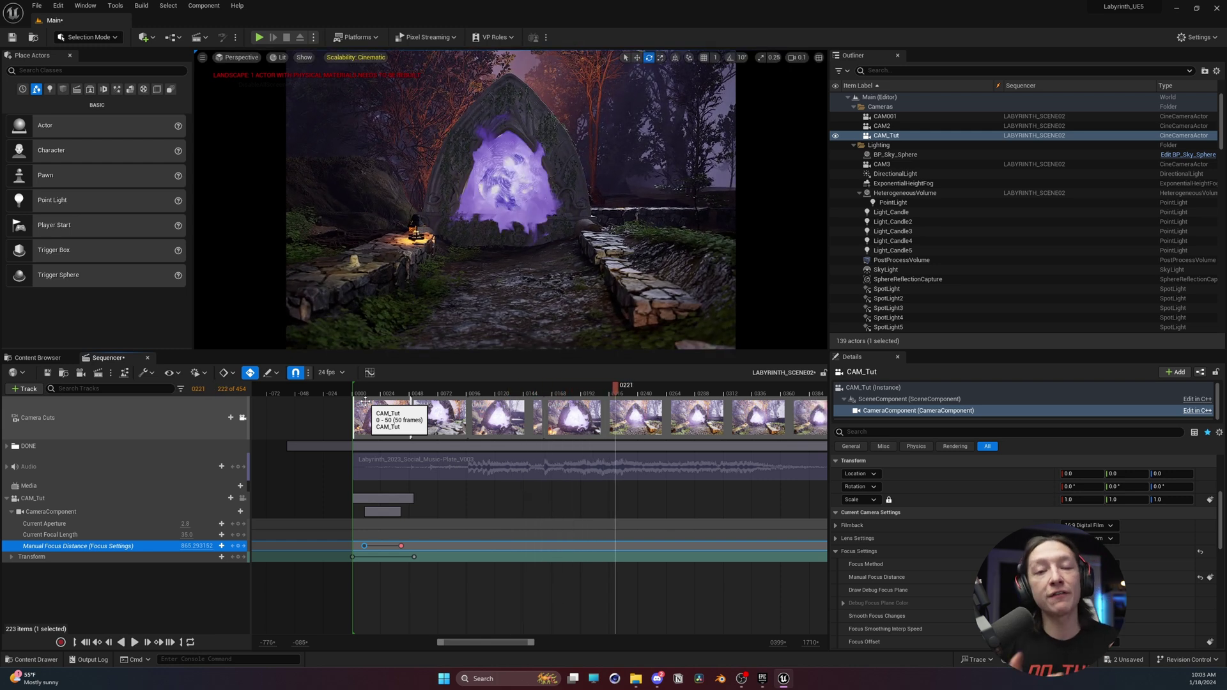